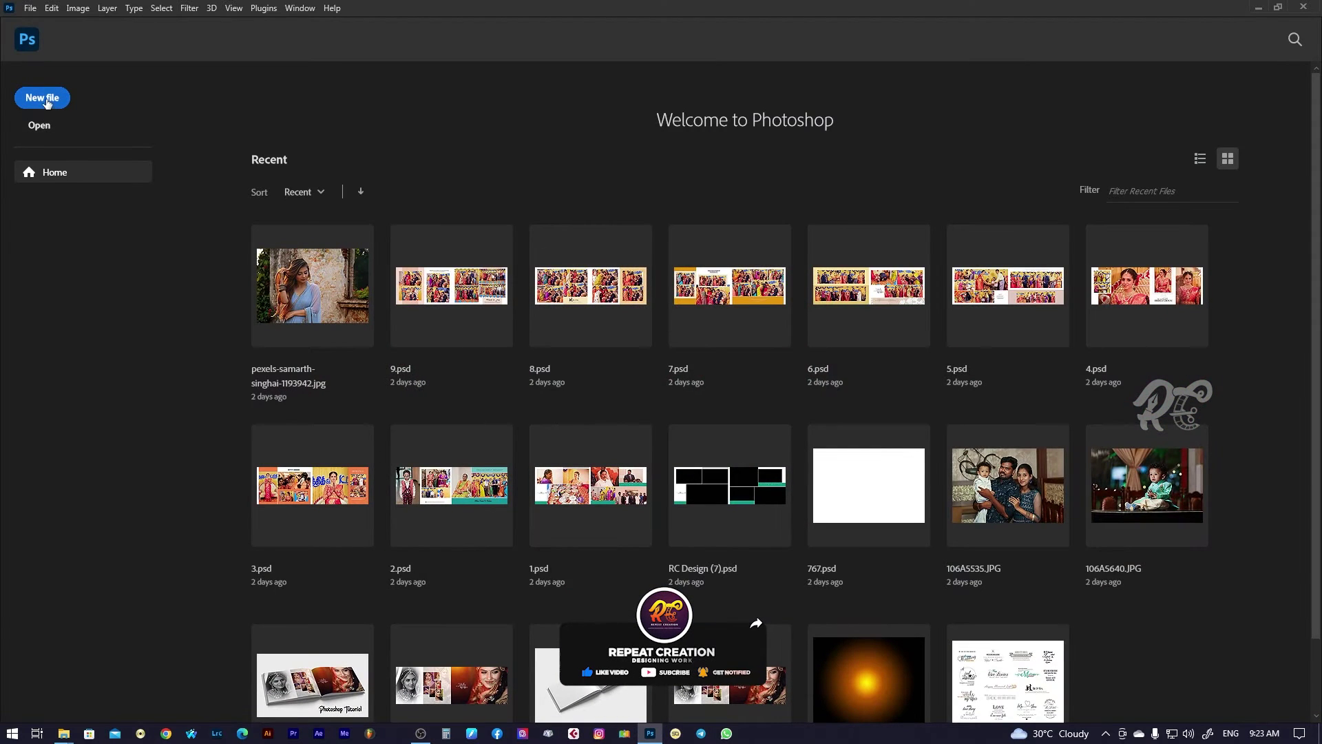
# Create a new 36 × 12 in document at 300 ppi.
pyautogui.click(42, 98)
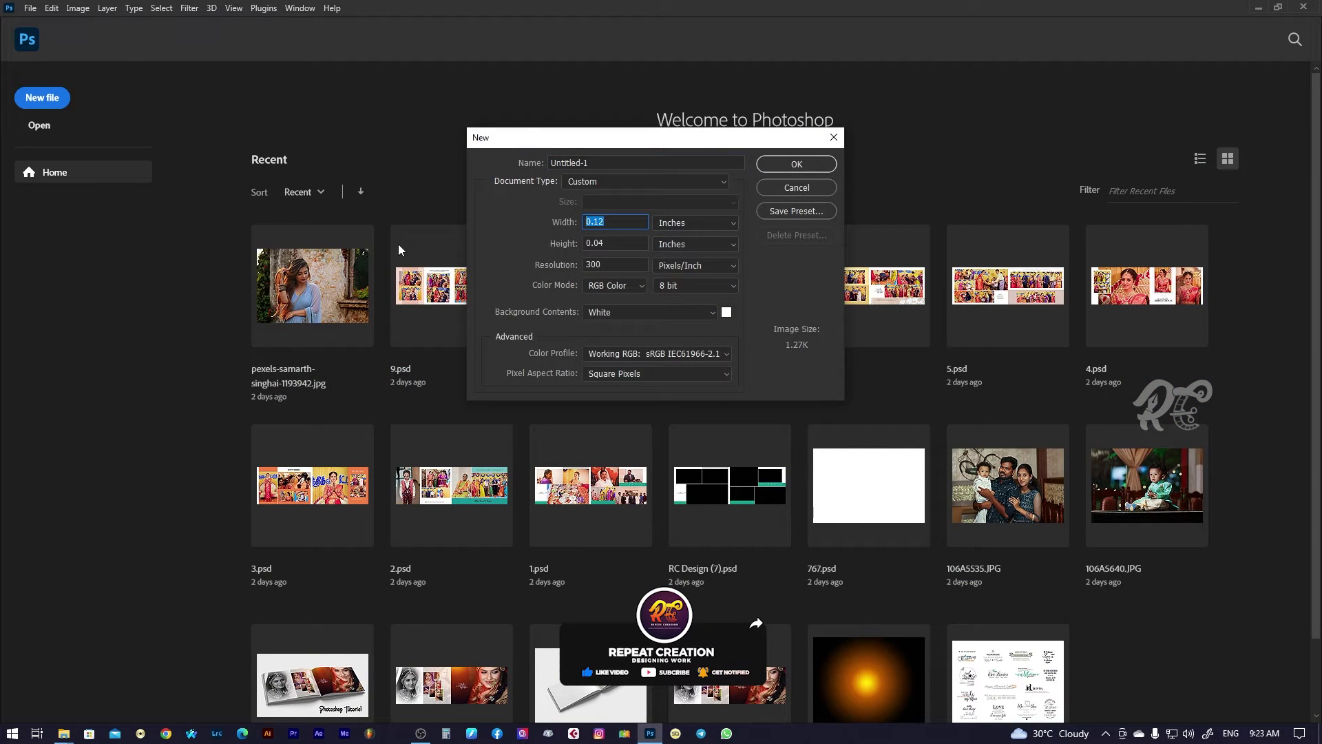
pyautogui.write('36')
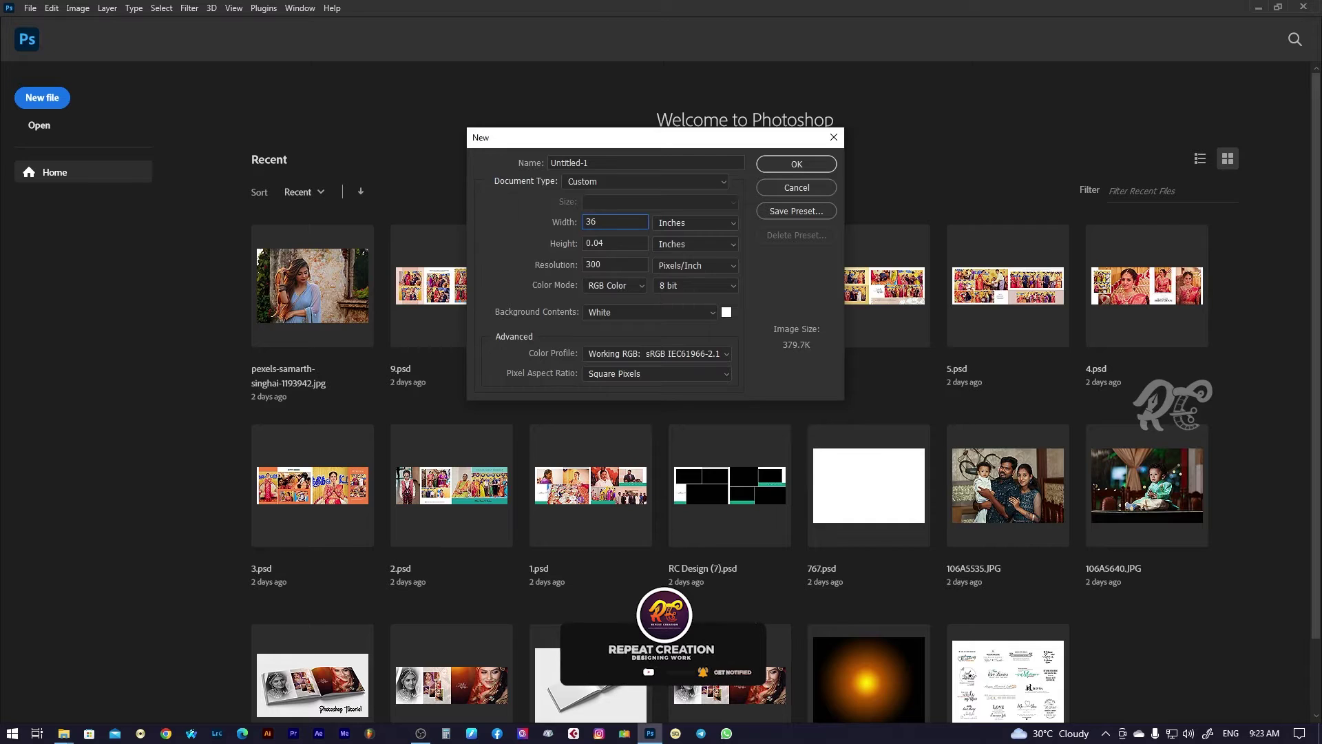
pyautogui.press('Tab')
pyautogui.press('Tab')
pyautogui.write('12')
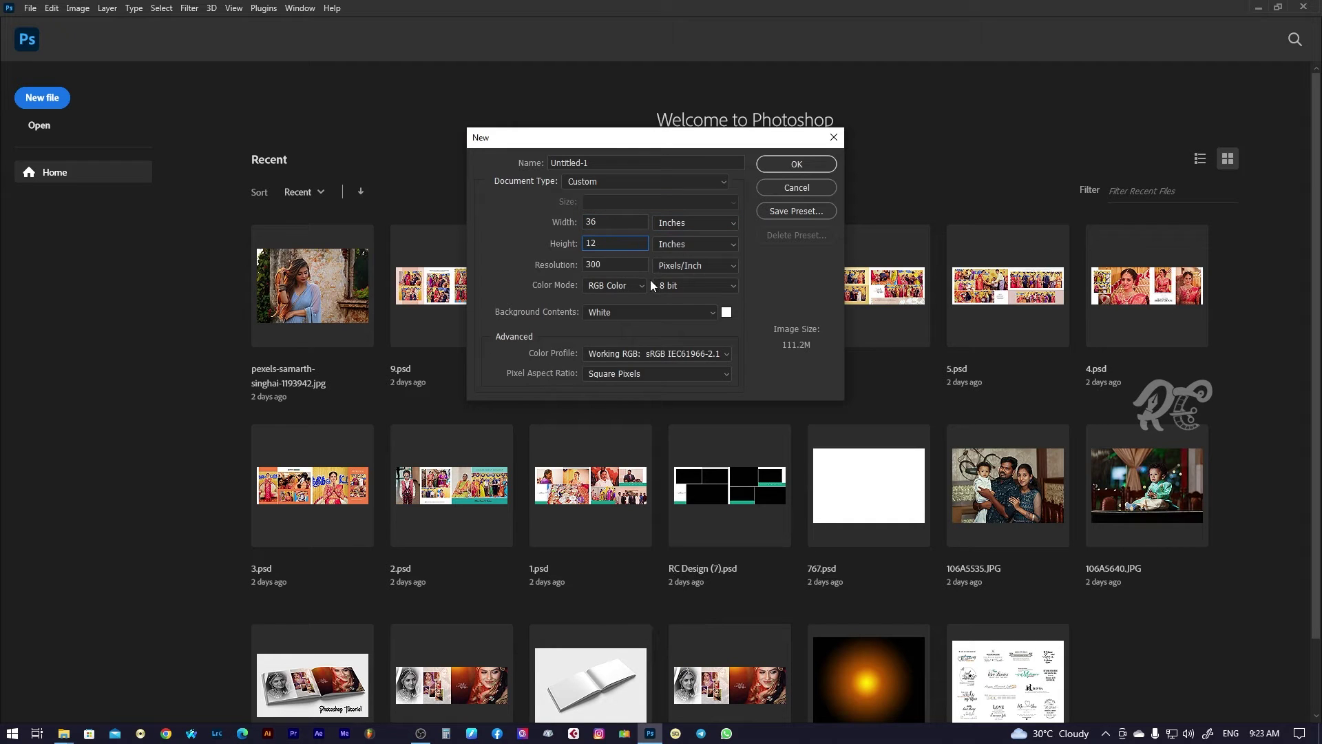
pyautogui.click(803, 164)
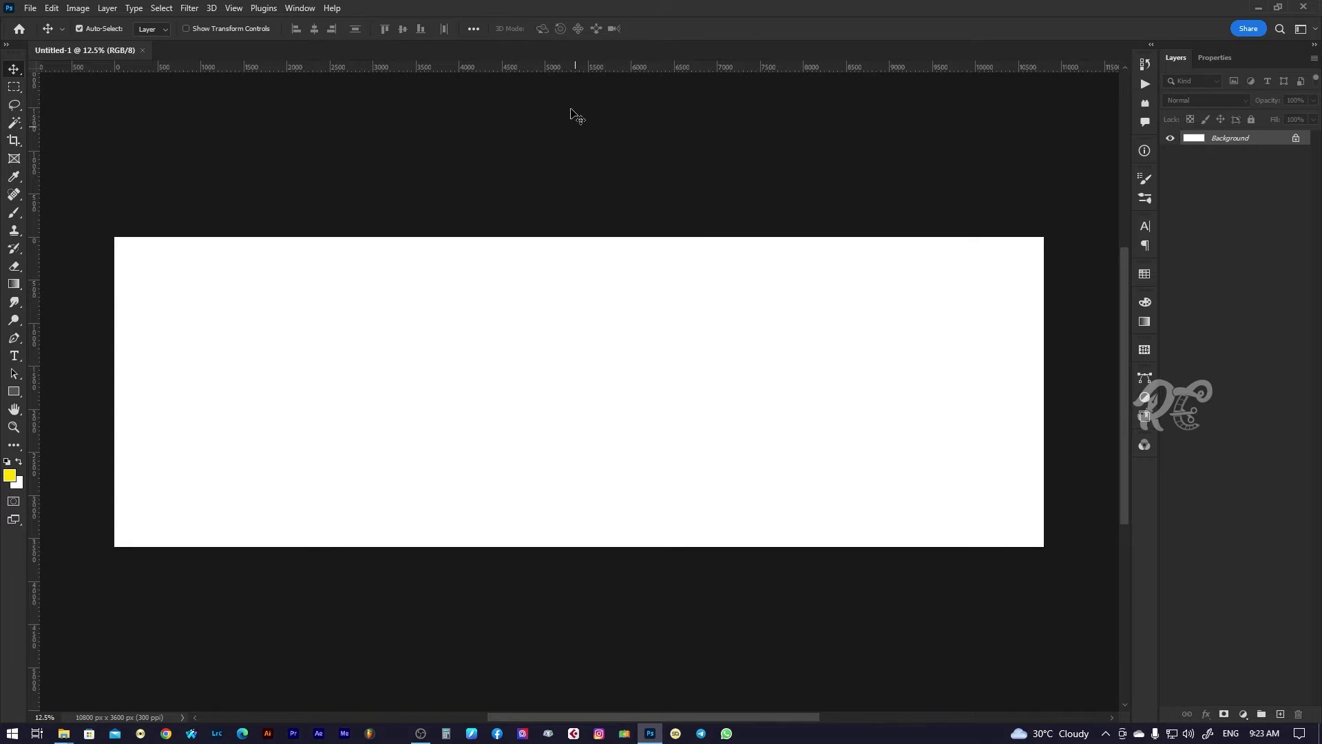
# Set the ruler units to inches.
pyautogui.rightClick(555, 75)
pyautogui.click(582, 85)
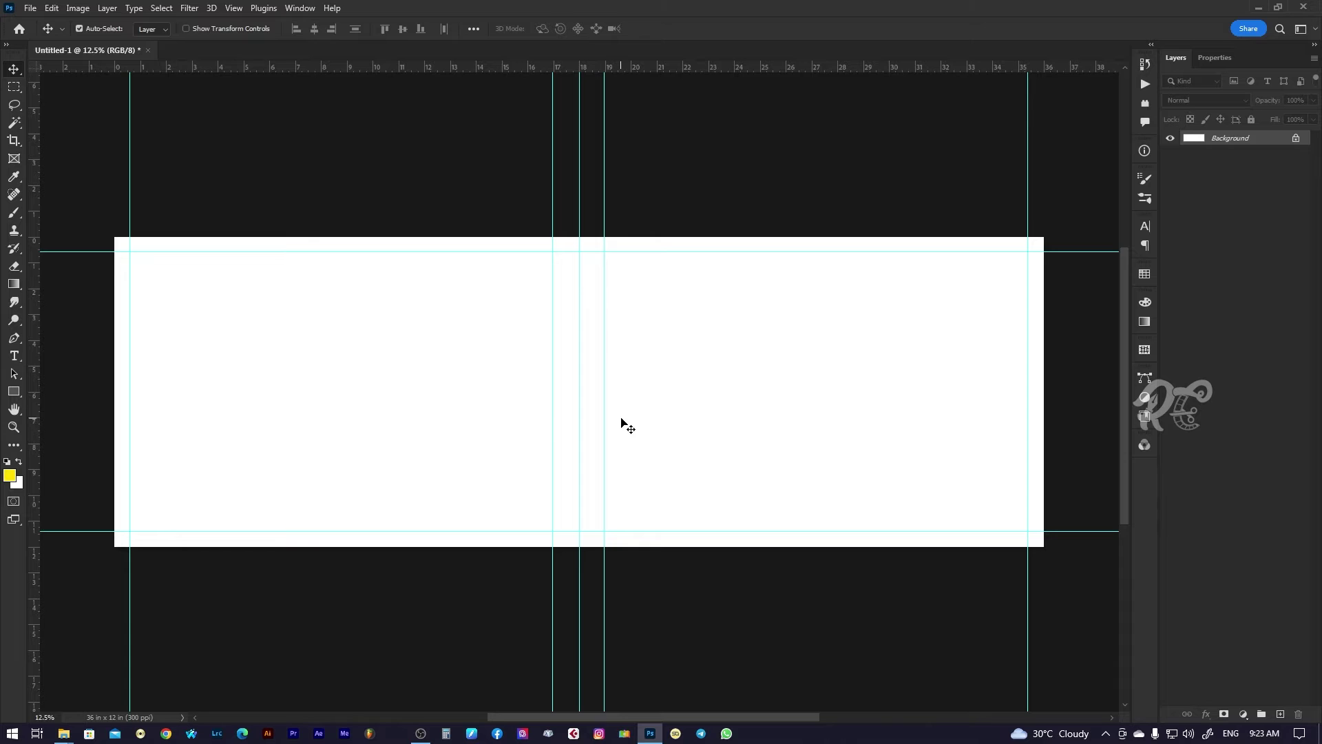
pyautogui.click(687, 339)
pyautogui.moveTo(15, 399); pyautogui.dragTo(58, 404)
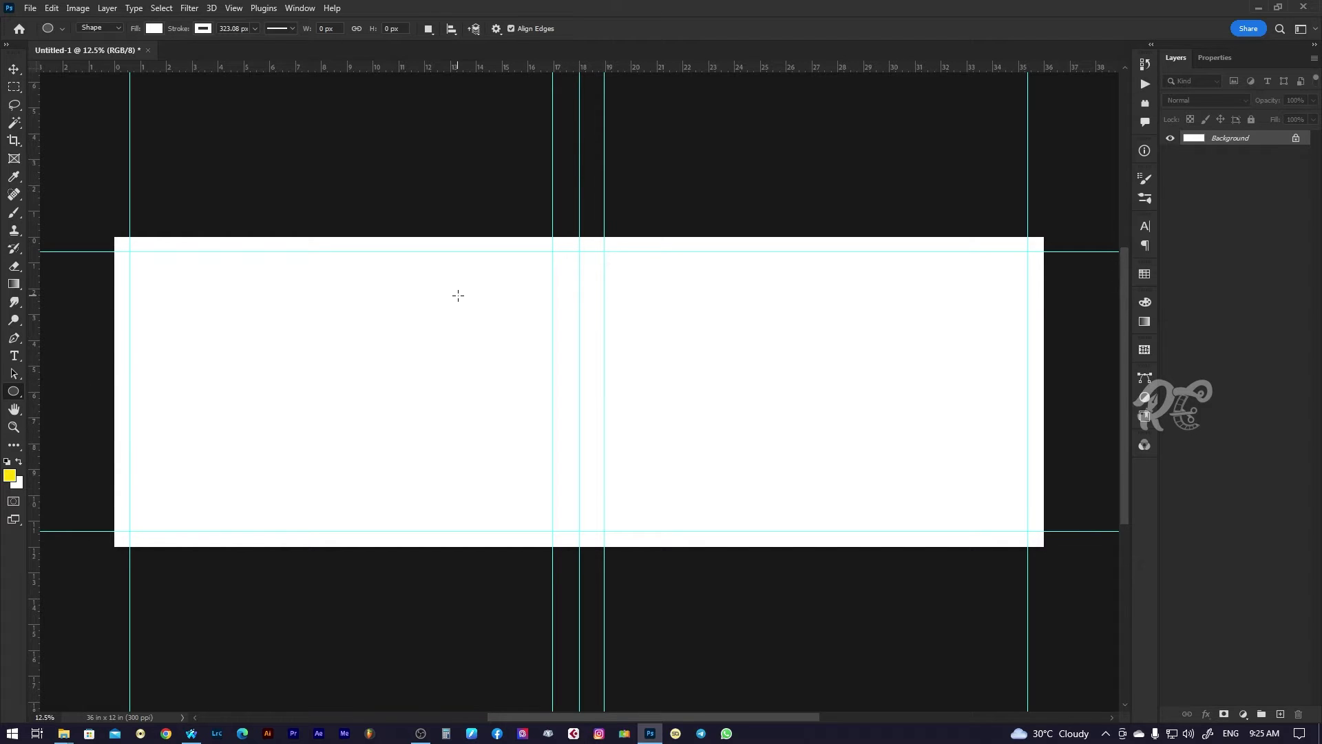
# Set the ellipse fill to black and draw a large circle near the spread centre.
pyautogui.click(153, 29)
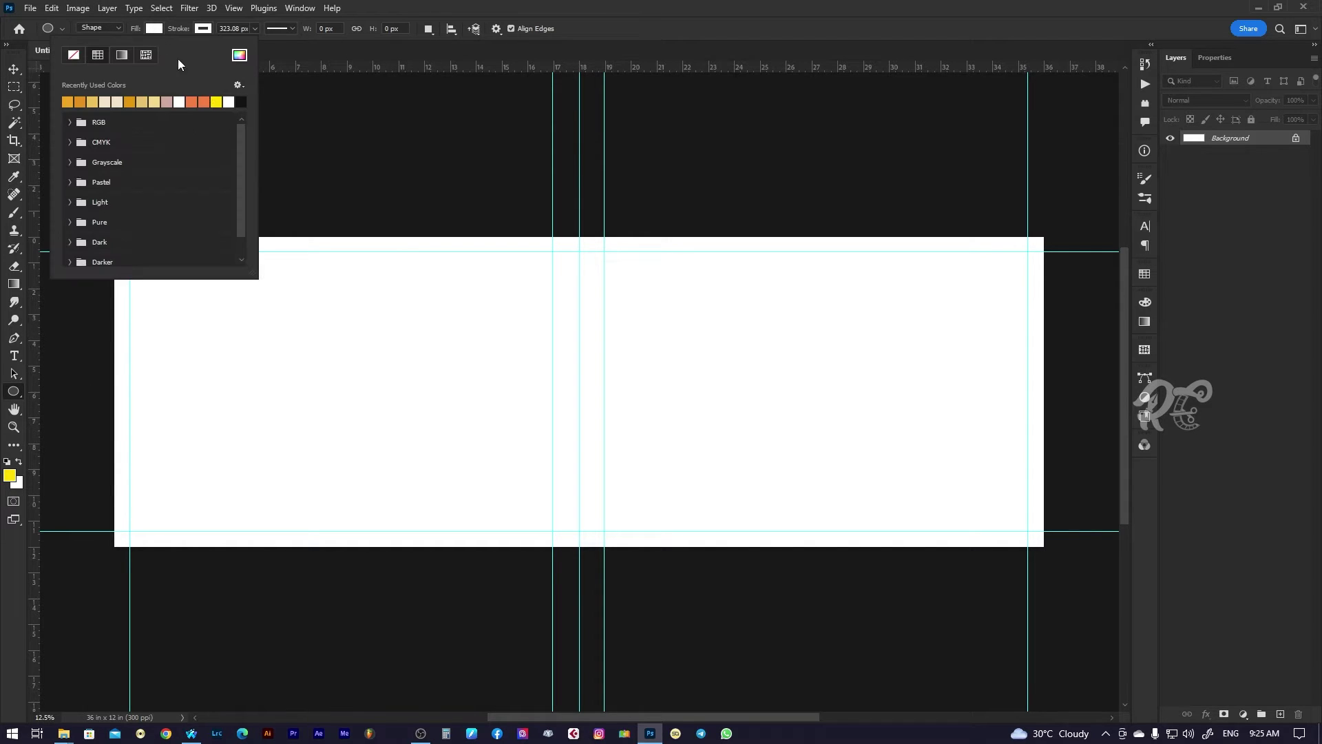
pyautogui.click(245, 102)
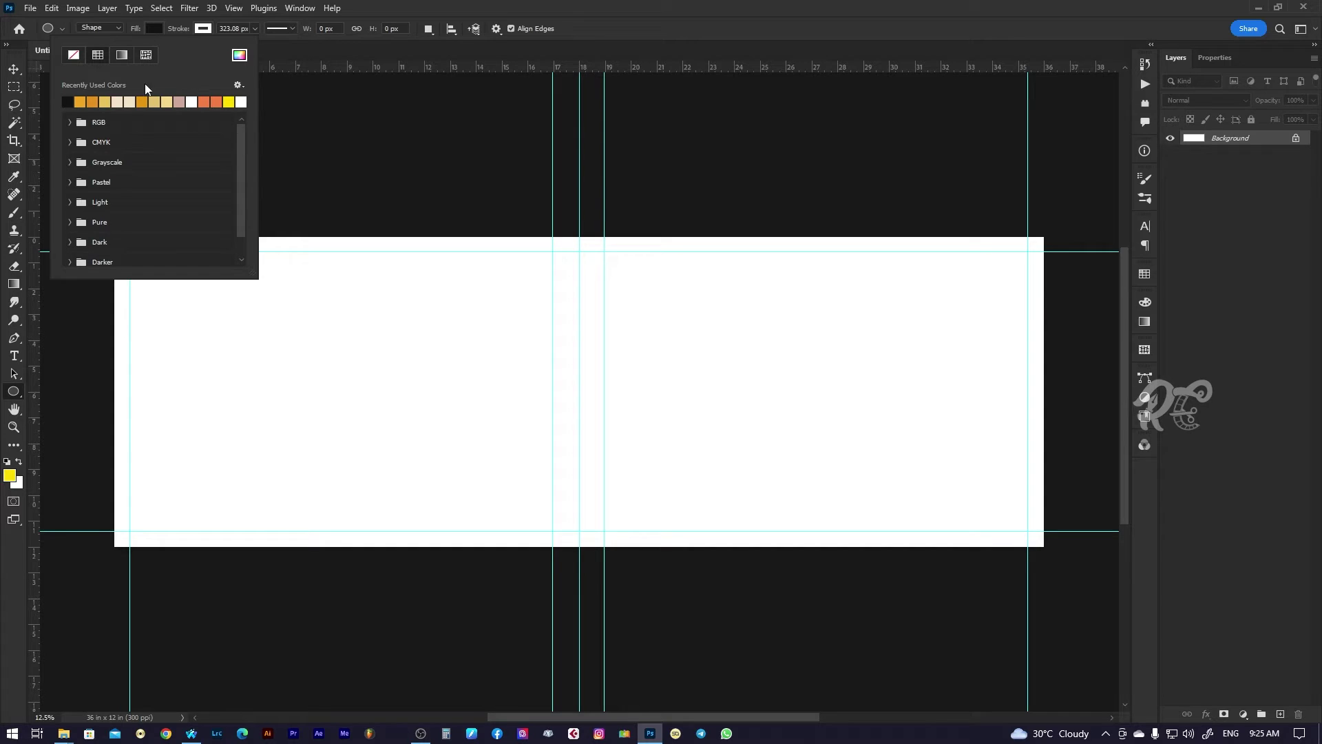
pyautogui.click(253, 28)
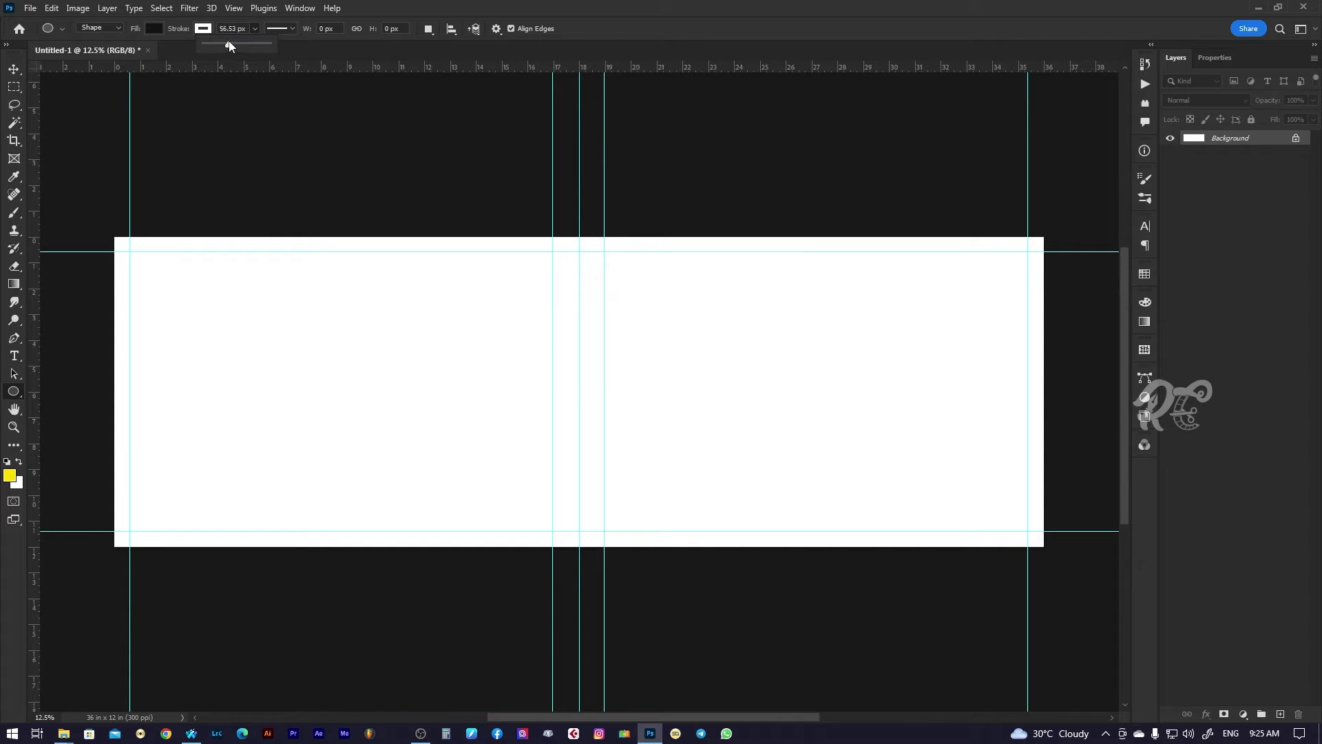
pyautogui.click(14, 69)
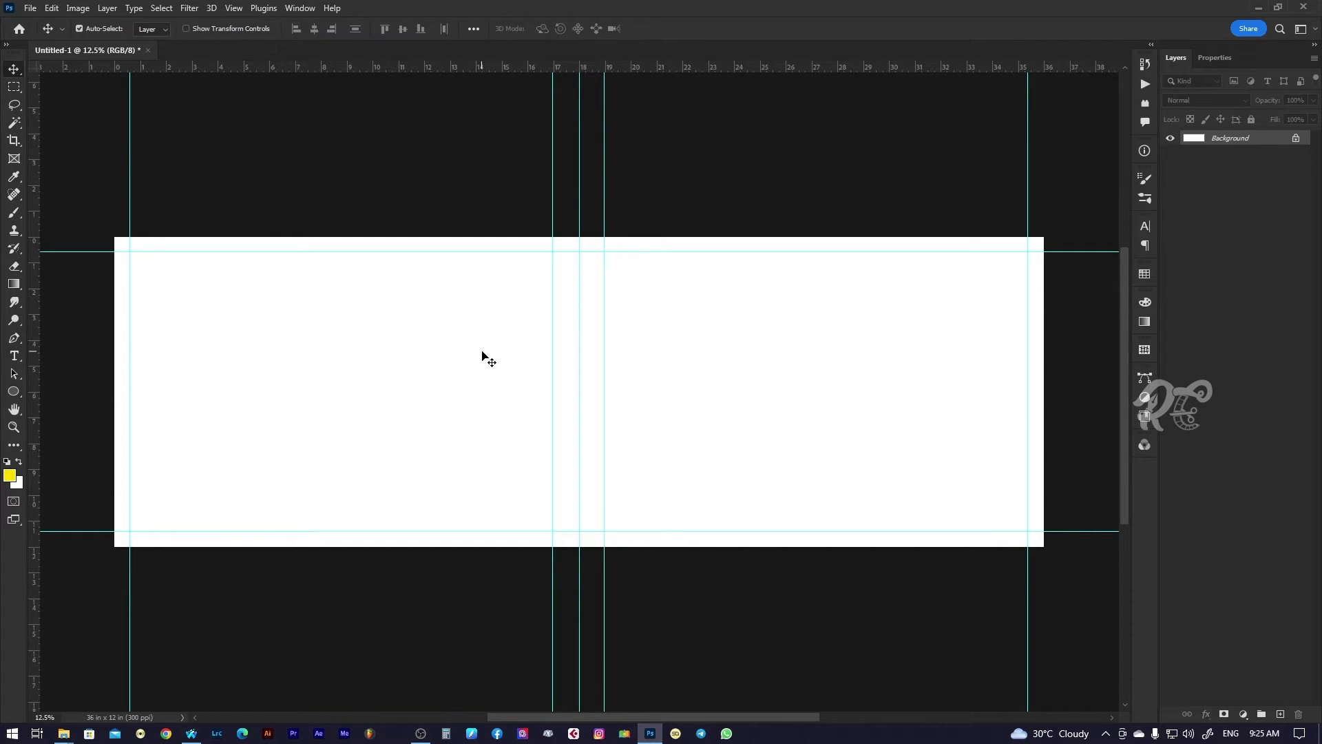
pyautogui.click(13, 390)
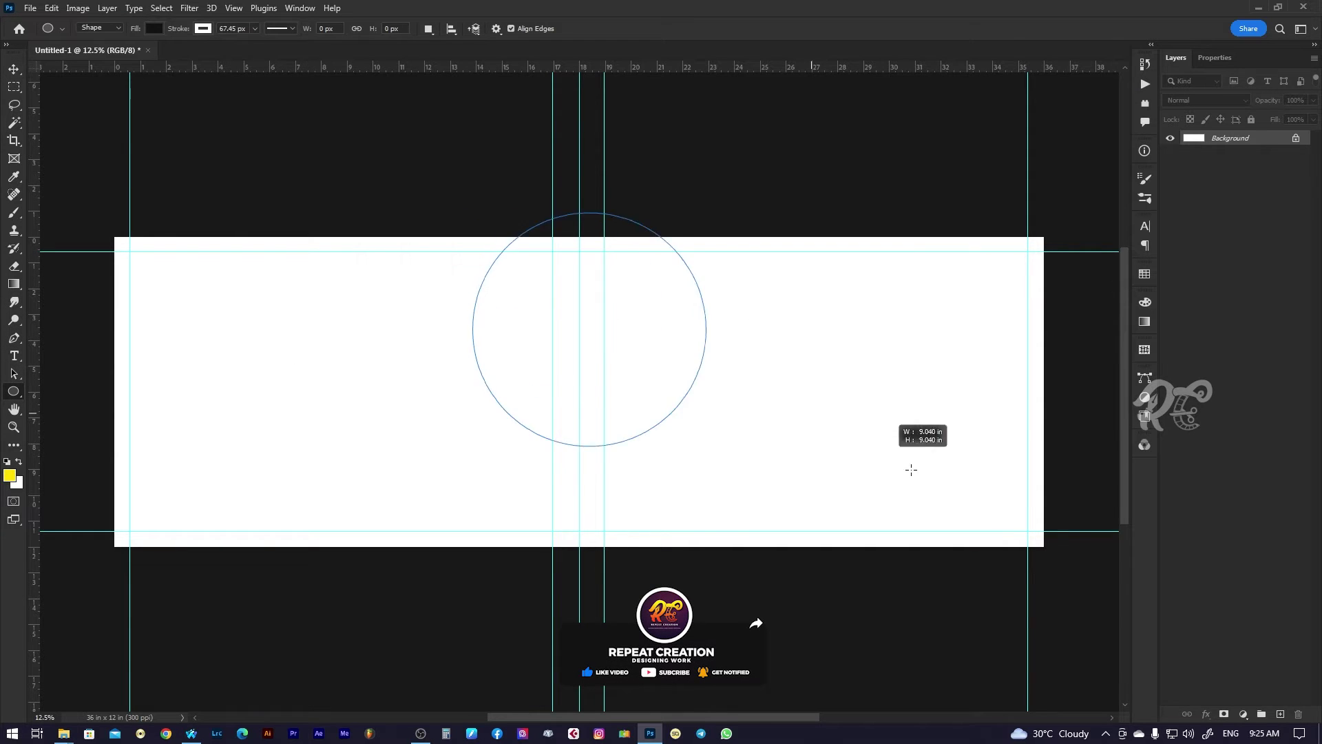
pyautogui.moveTo(473, 213); pyautogui.dragTo(1053, 558)
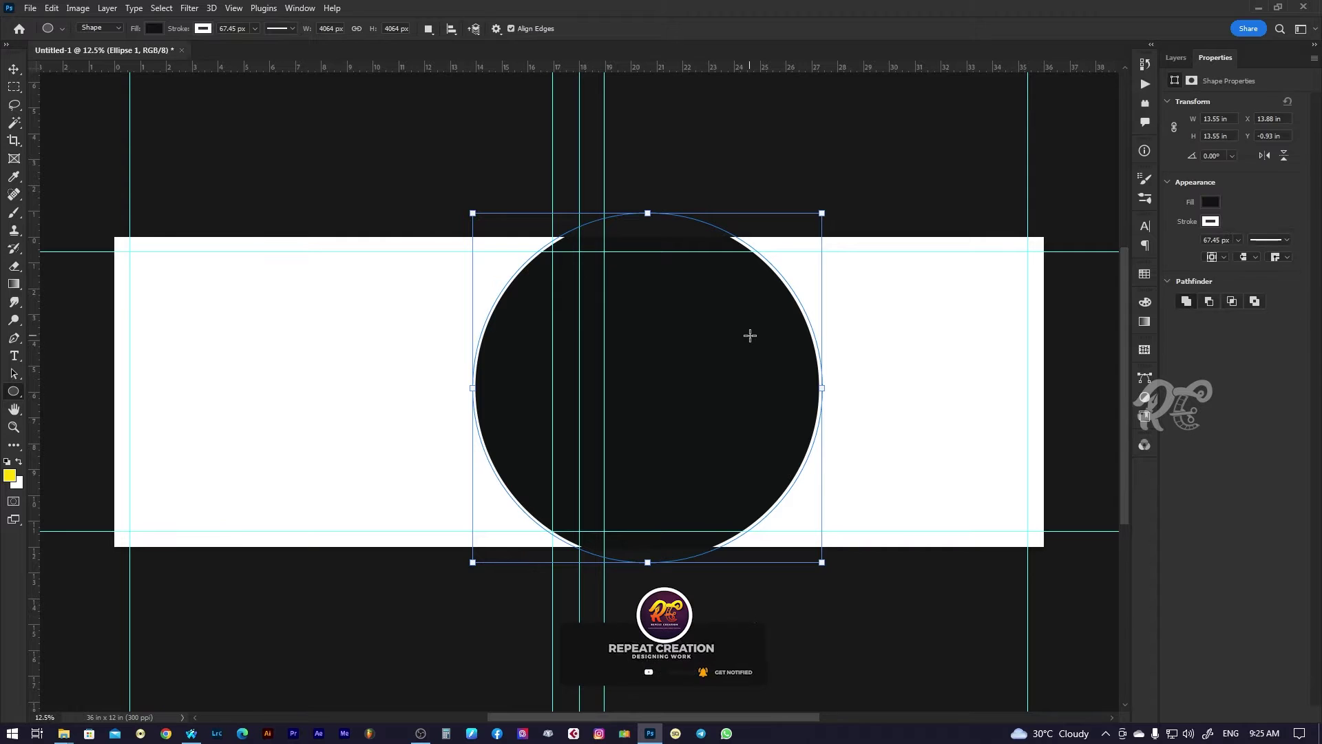
pyautogui.moveTo(821, 213)
pyautogui.mouseDown()
pyautogui.moveTo(975, 199)
pyautogui.moveTo(997, 179)
pyautogui.mouseUp()
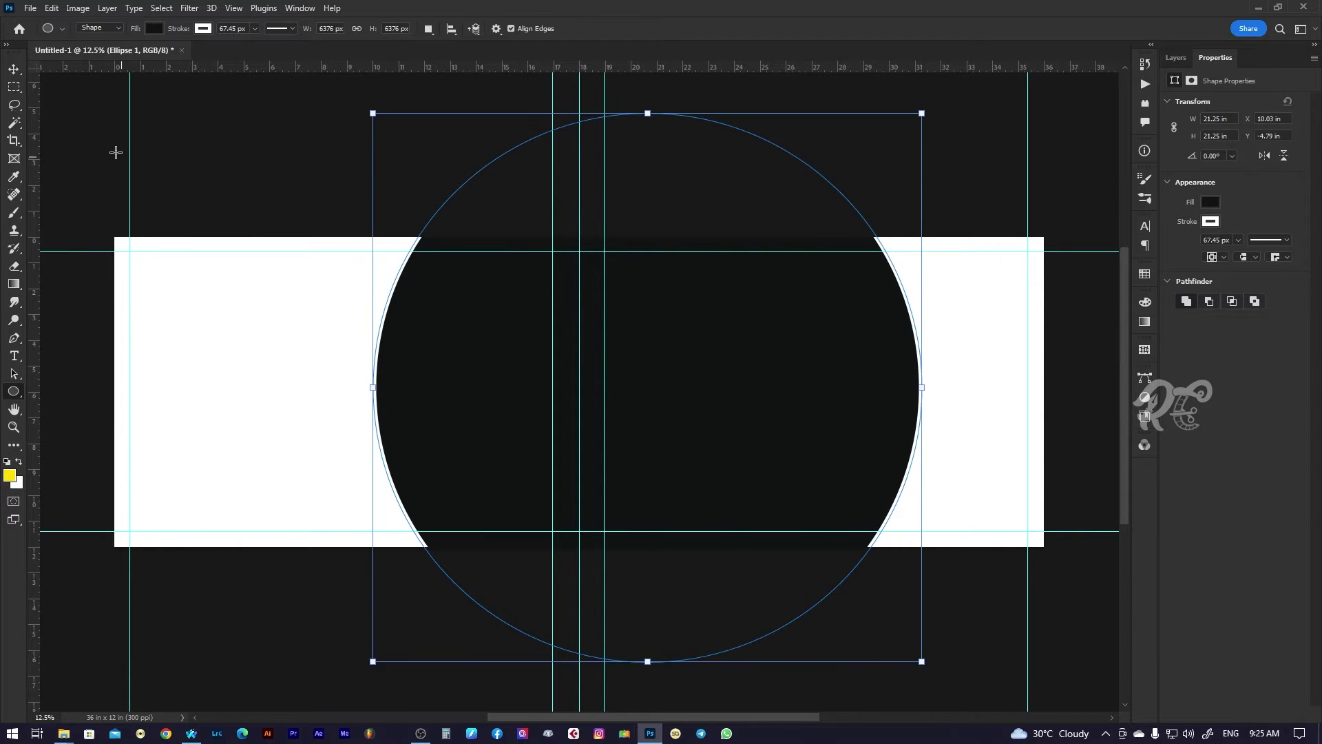
# Scale and stretch the circle rightward into an ellipse about 30.8 × 25.9 in.
pyautogui.click(15, 69)
pyautogui.hotkey('ctrl', 't')
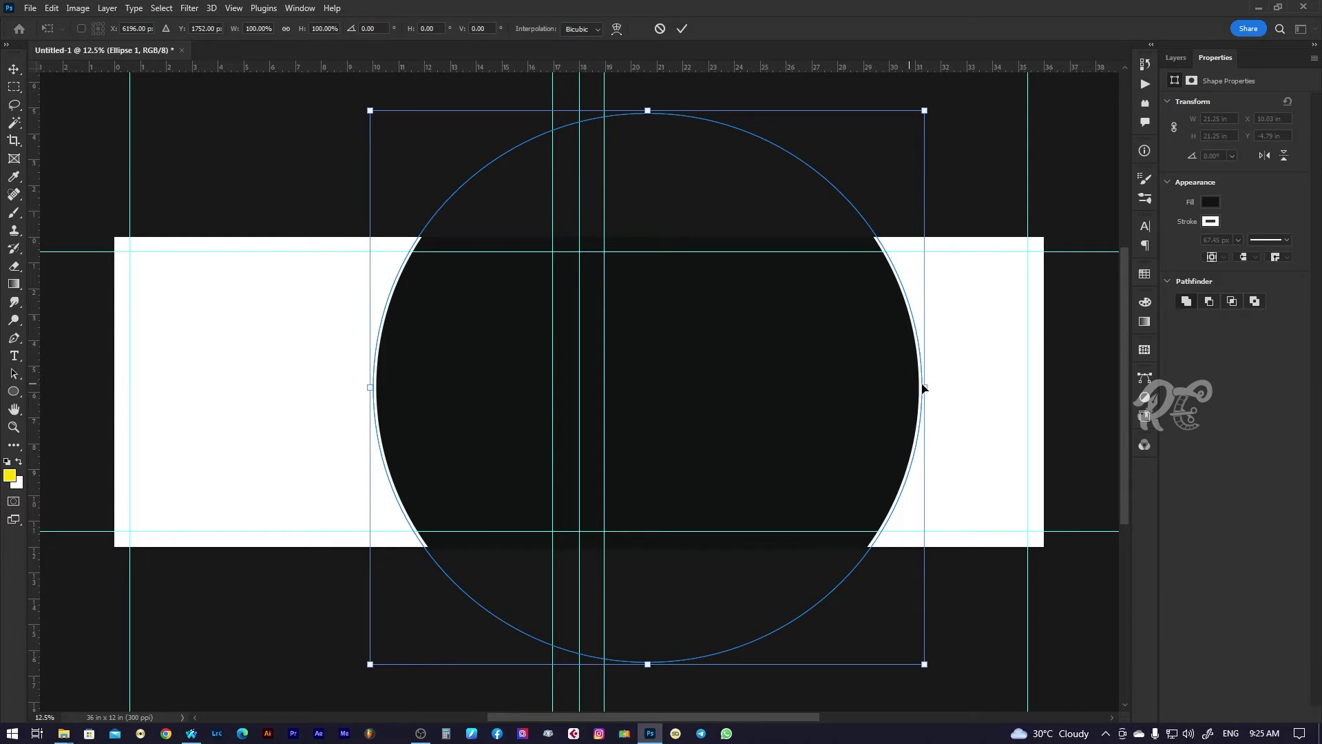
pyautogui.scroll(-2, 927, 585)
pyautogui.scroll(-2, 923, 543)
pyautogui.scroll(-2, 873, 433)
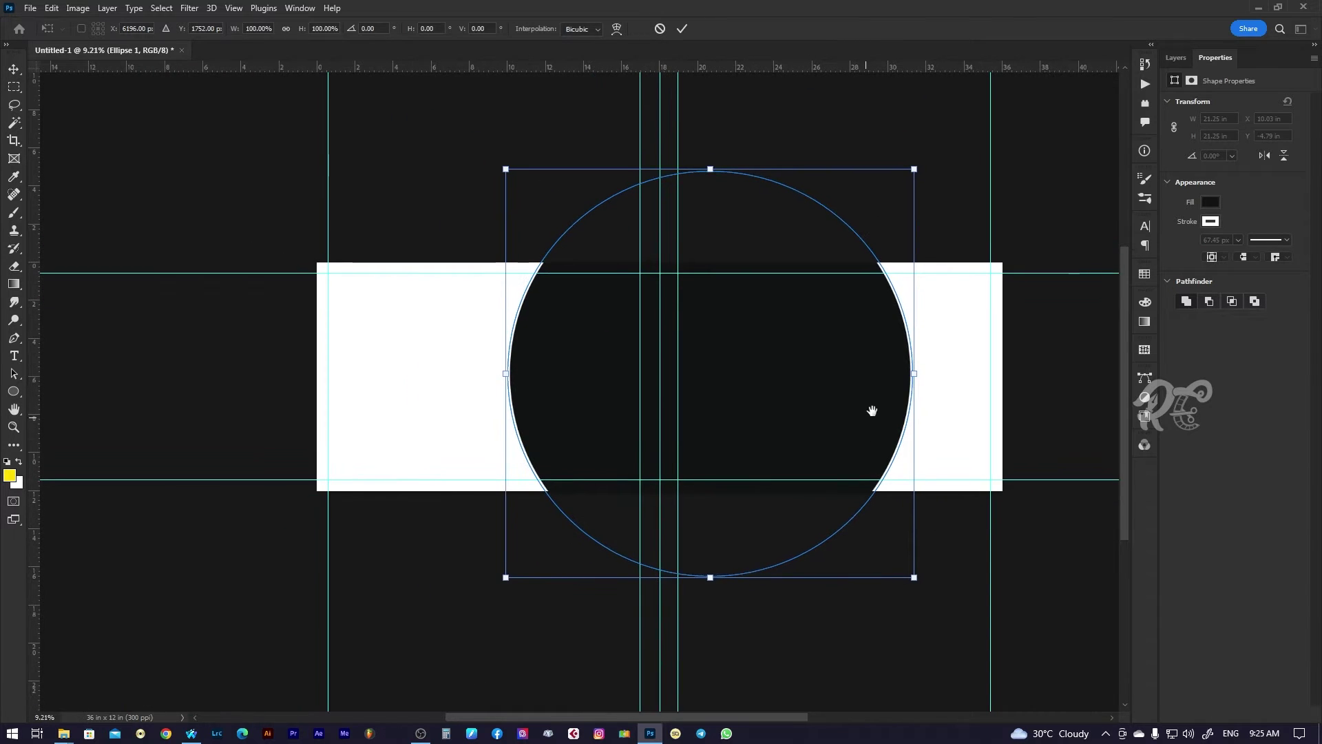
pyautogui.scroll(-1, 871, 409)
pyautogui.moveTo(897, 586); pyautogui.dragTo(936, 628)
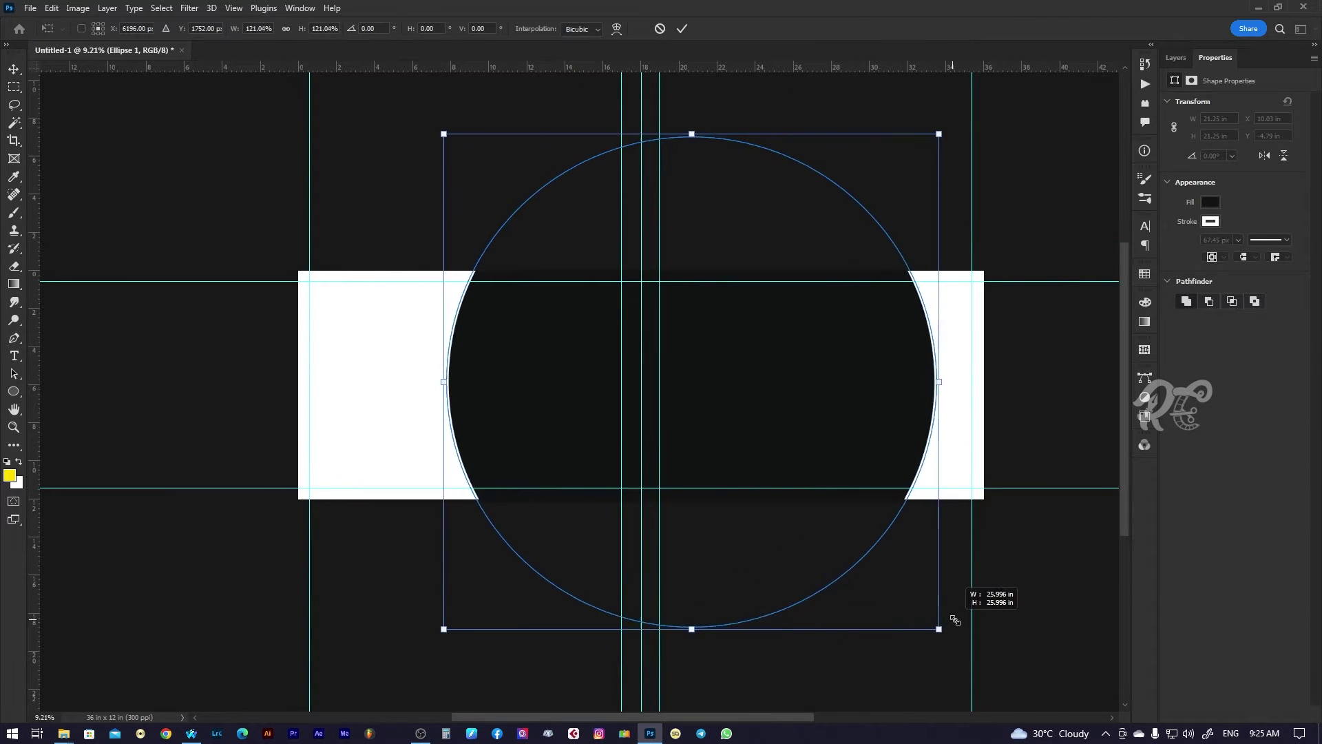
pyautogui.moveTo(941, 391); pyautogui.dragTo(1034, 384)
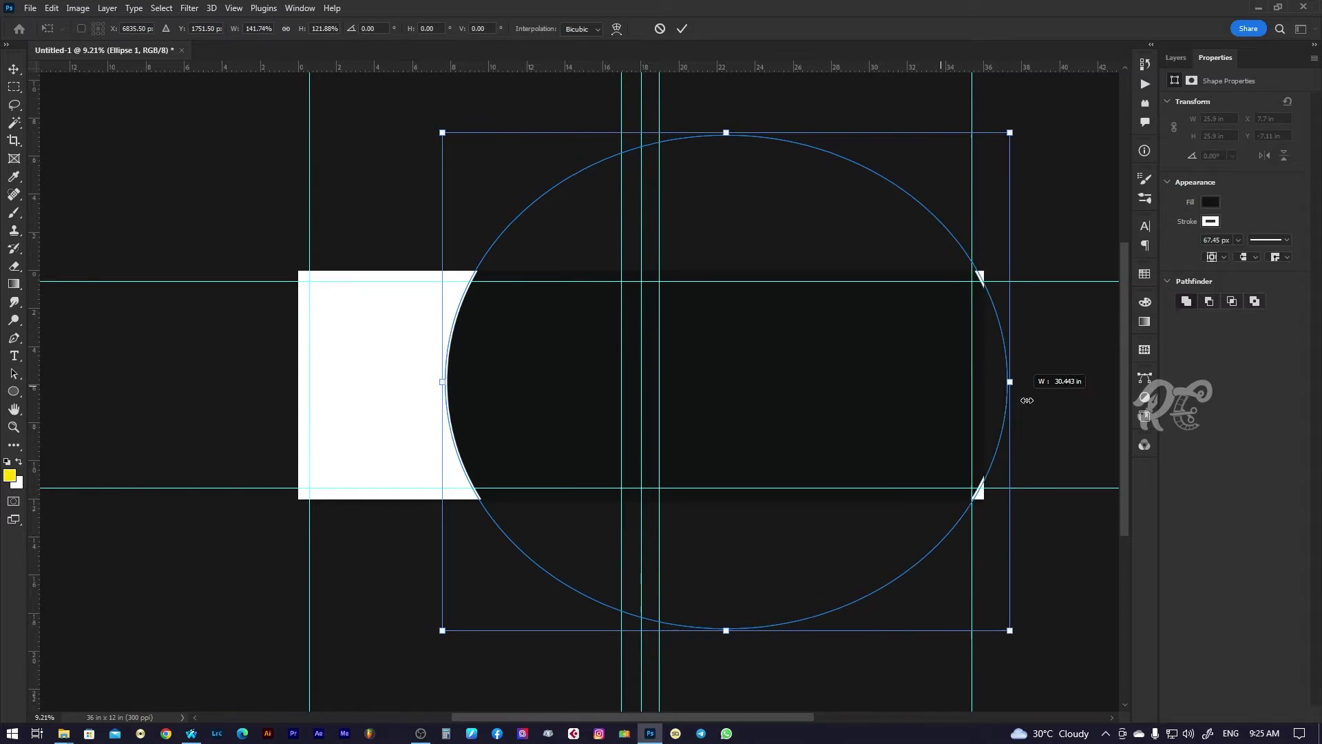
pyautogui.moveTo(847, 359); pyautogui.dragTo(960, 355)
pyautogui.press('Return')
pyautogui.moveTo(849, 374); pyautogui.dragTo(848, 390)
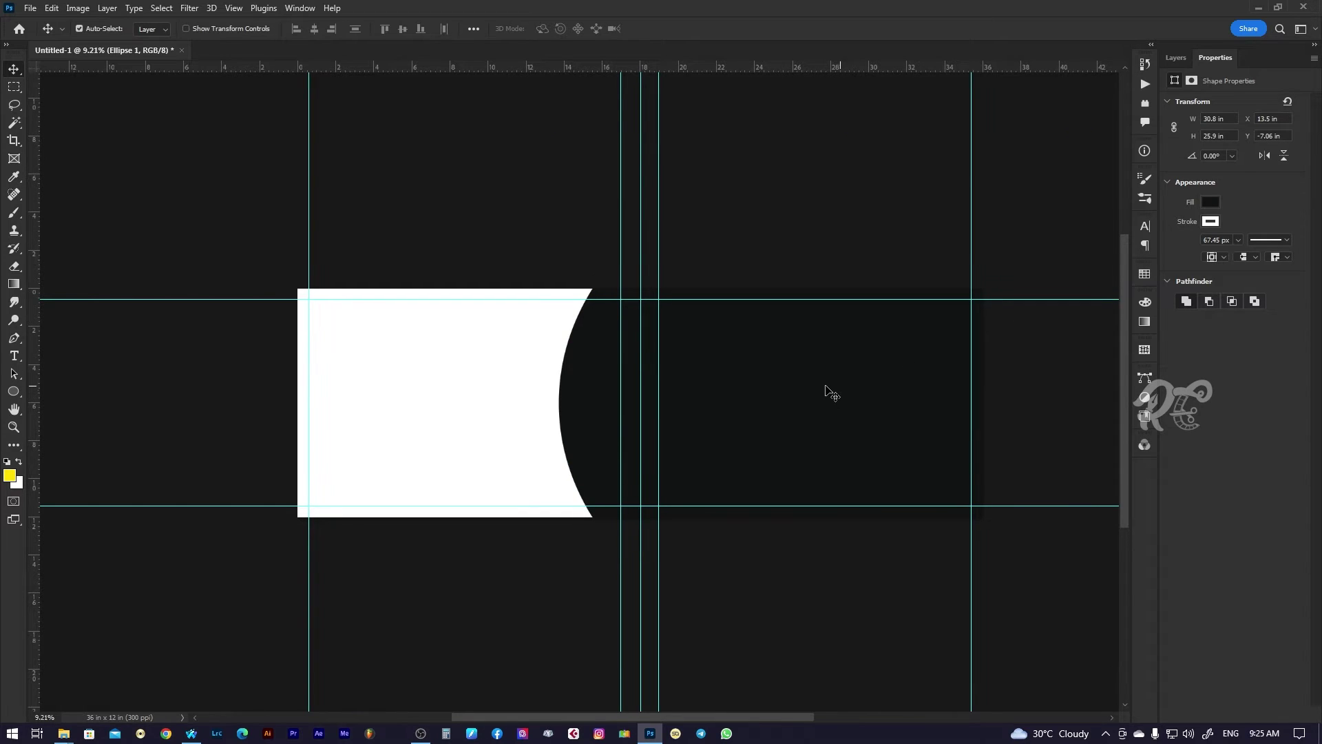
# Pick through the layers under the cursor and end with the Background layer selected.
pyautogui.rightClick(315, 316)
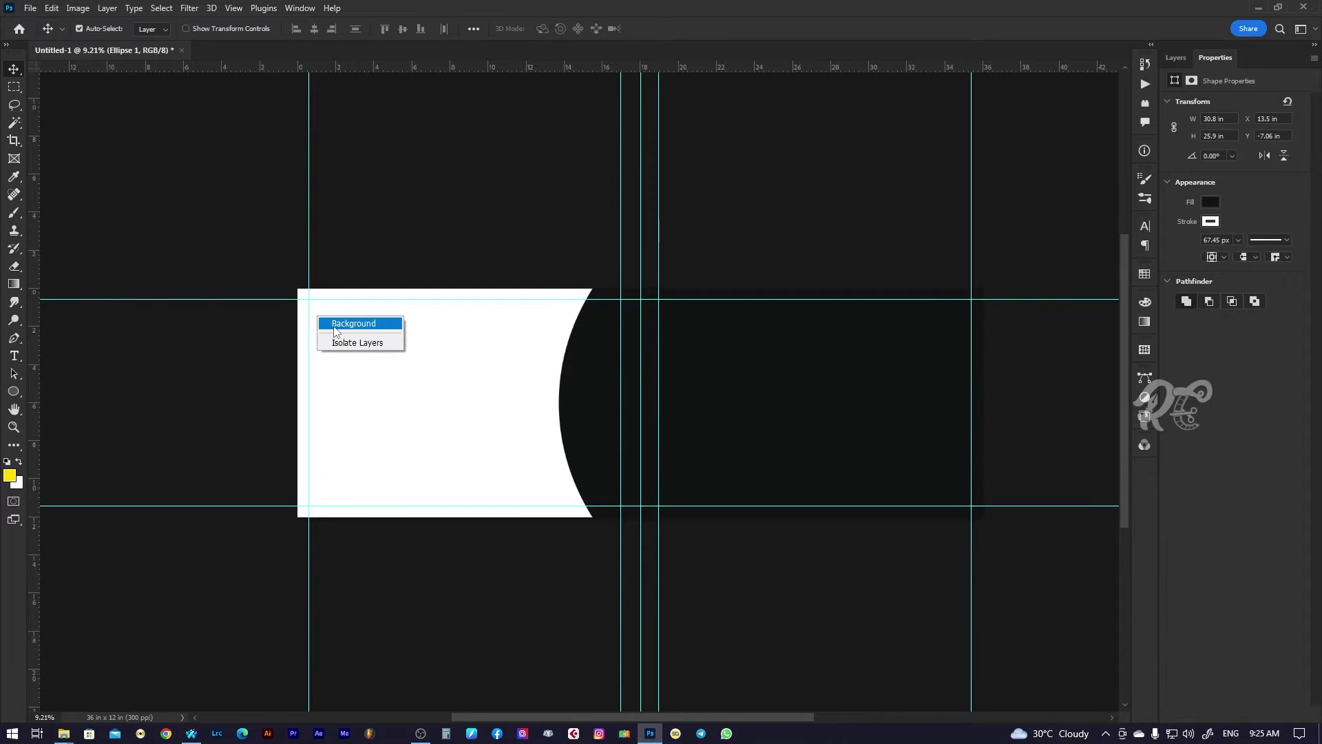
pyautogui.click(348, 335)
pyautogui.scroll(1, 502, 366)
pyautogui.rightClick(453, 374)
pyautogui.click(363, 342)
pyautogui.rightClick(728, 384)
pyautogui.click(730, 386)
pyautogui.rightClick(736, 366)
pyautogui.click(743, 376)
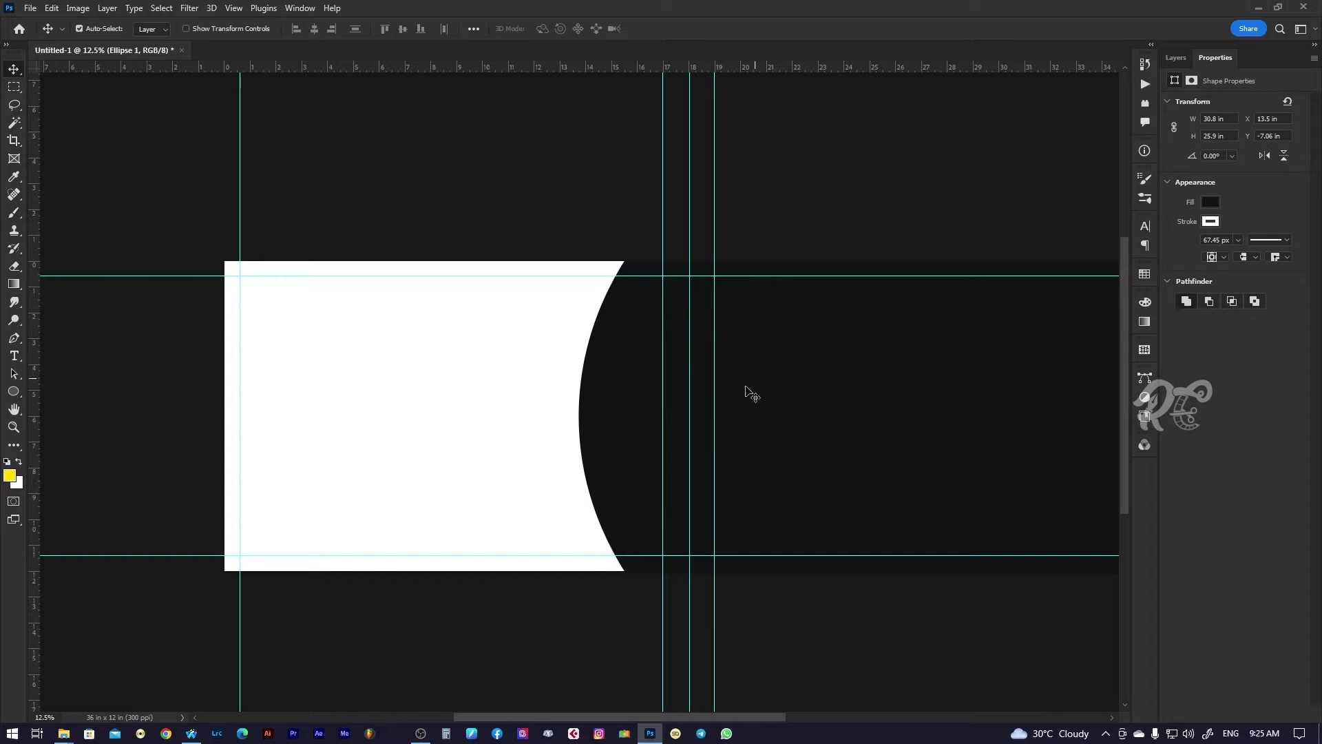
pyautogui.rightClick(321, 379)
pyautogui.click(341, 384)
# Draw a black circle at the spread's top-left and nudge it slightly left.
pyautogui.click(14, 392)
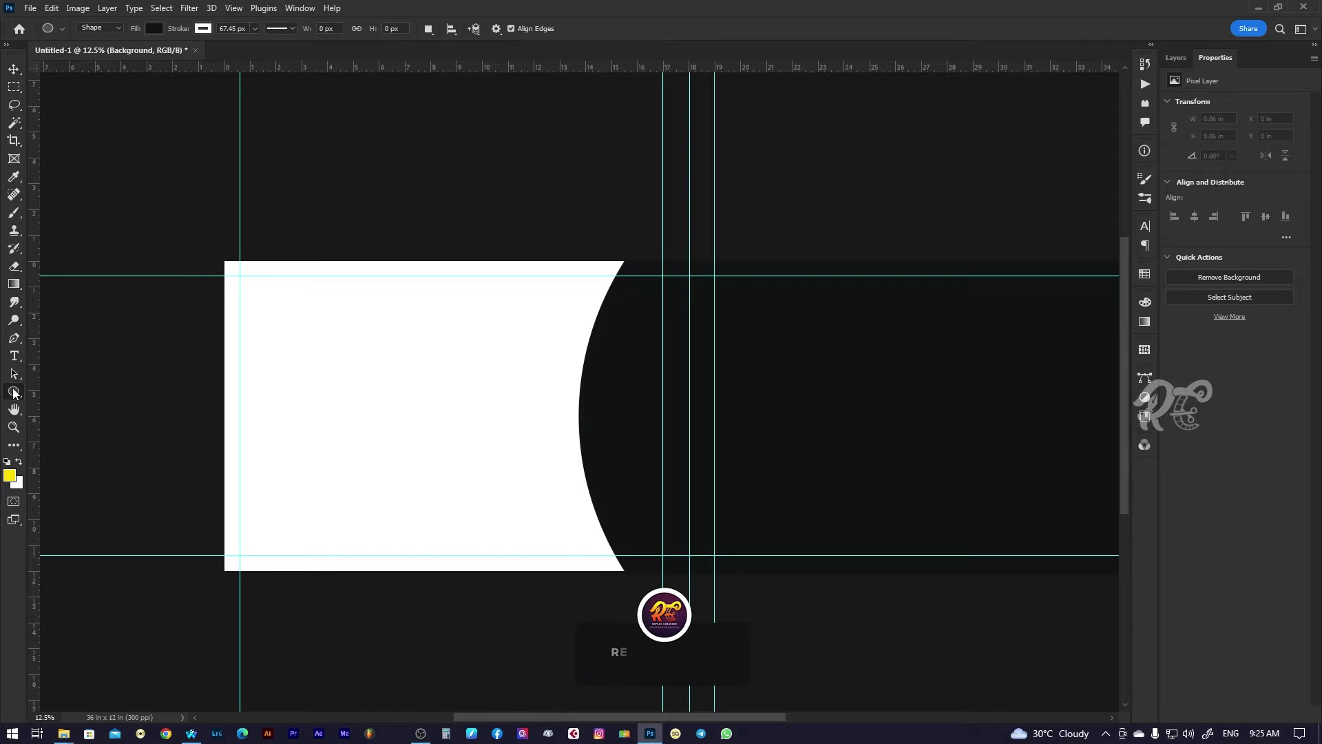
pyautogui.moveTo(270, 275); pyautogui.dragTo(481, 435)
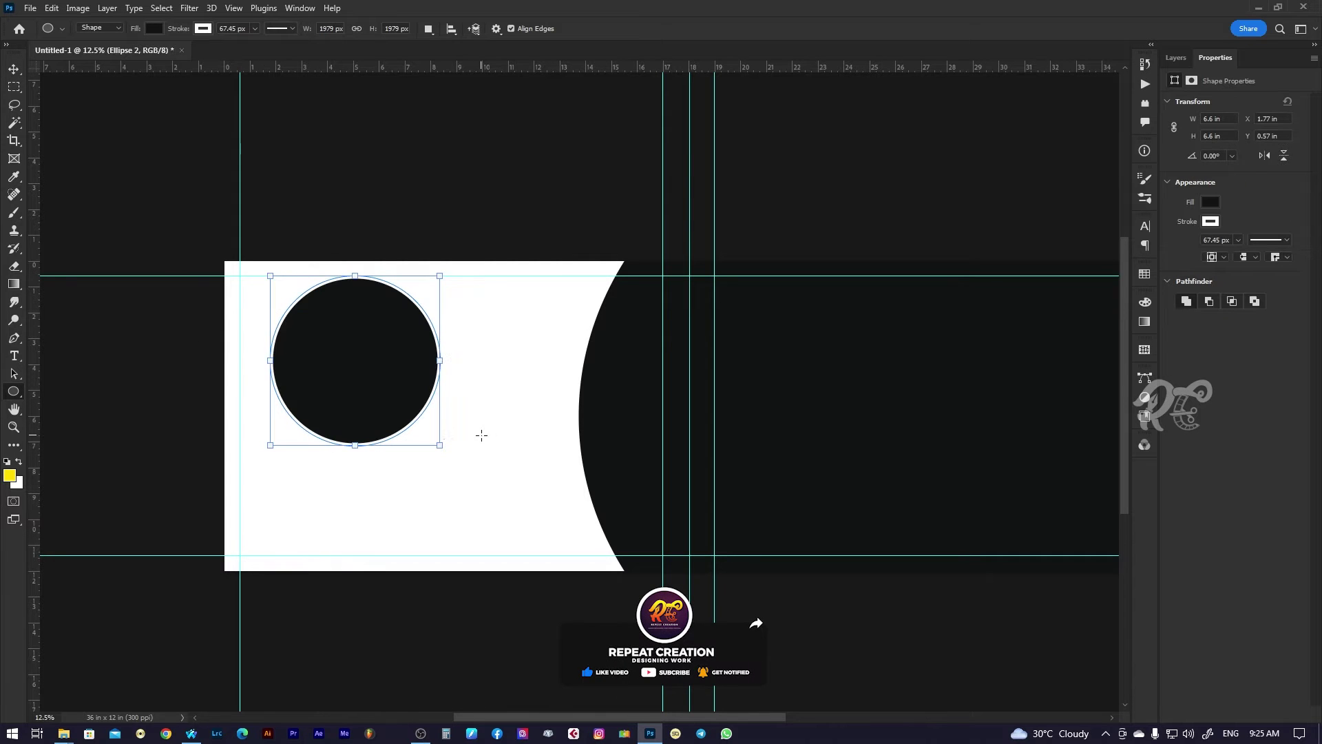
pyautogui.press('v')
pyautogui.moveTo(346, 351); pyautogui.dragTo(330, 348)
pyautogui.rightClick(477, 350)
pyautogui.click(494, 354)
pyautogui.rightClick(353, 359)
pyautogui.click(354, 361)
pyautogui.rightClick(462, 348)
pyautogui.click(480, 358)
# Draw a second overlapping circle at lower right, arrange both, and bring the lower one forward.
pyautogui.click(11, 393)
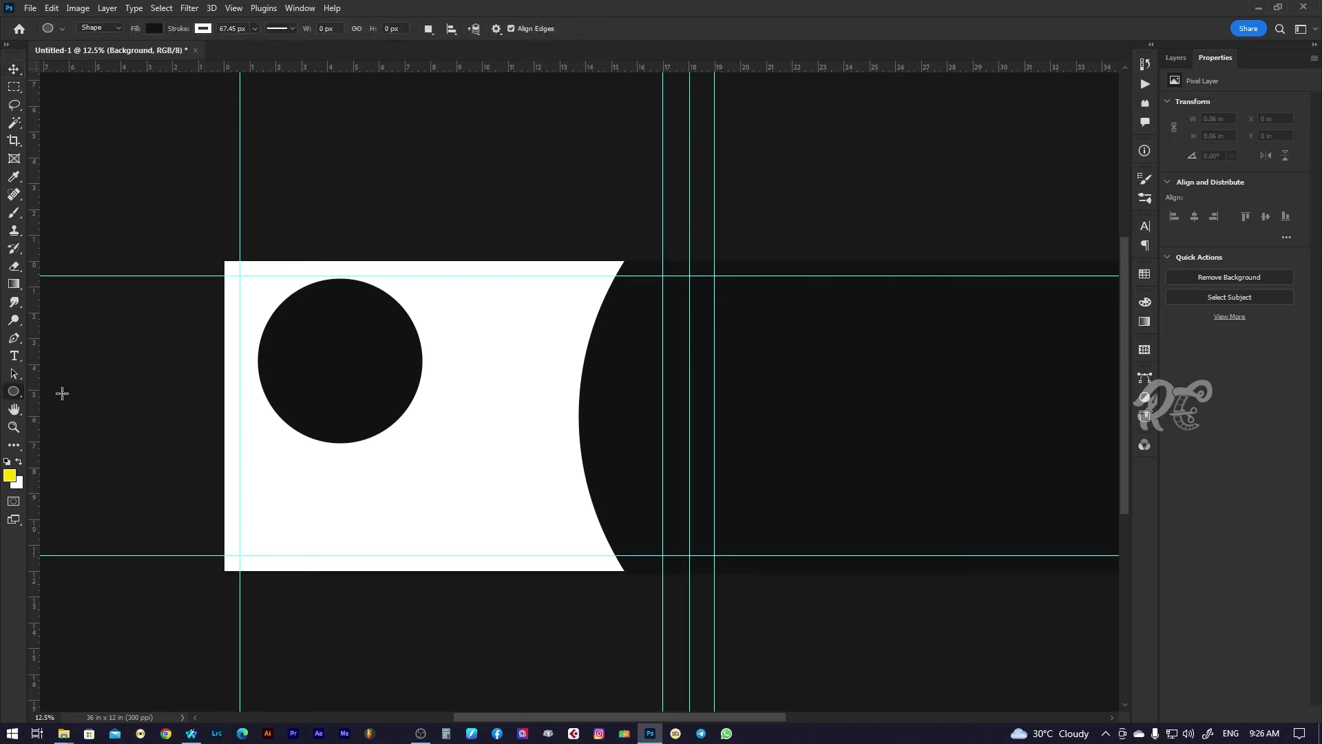
pyautogui.moveTo(313, 315); pyautogui.dragTo(505, 507)
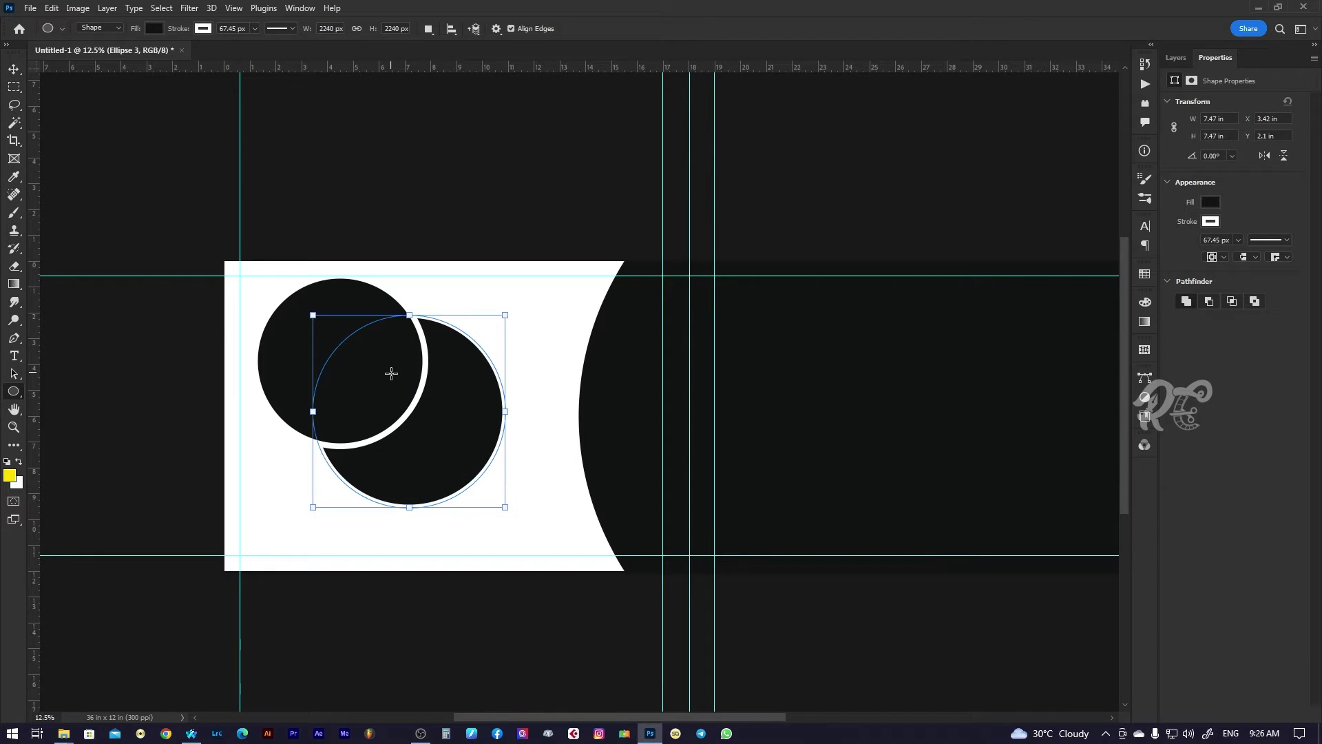
pyautogui.click(17, 71)
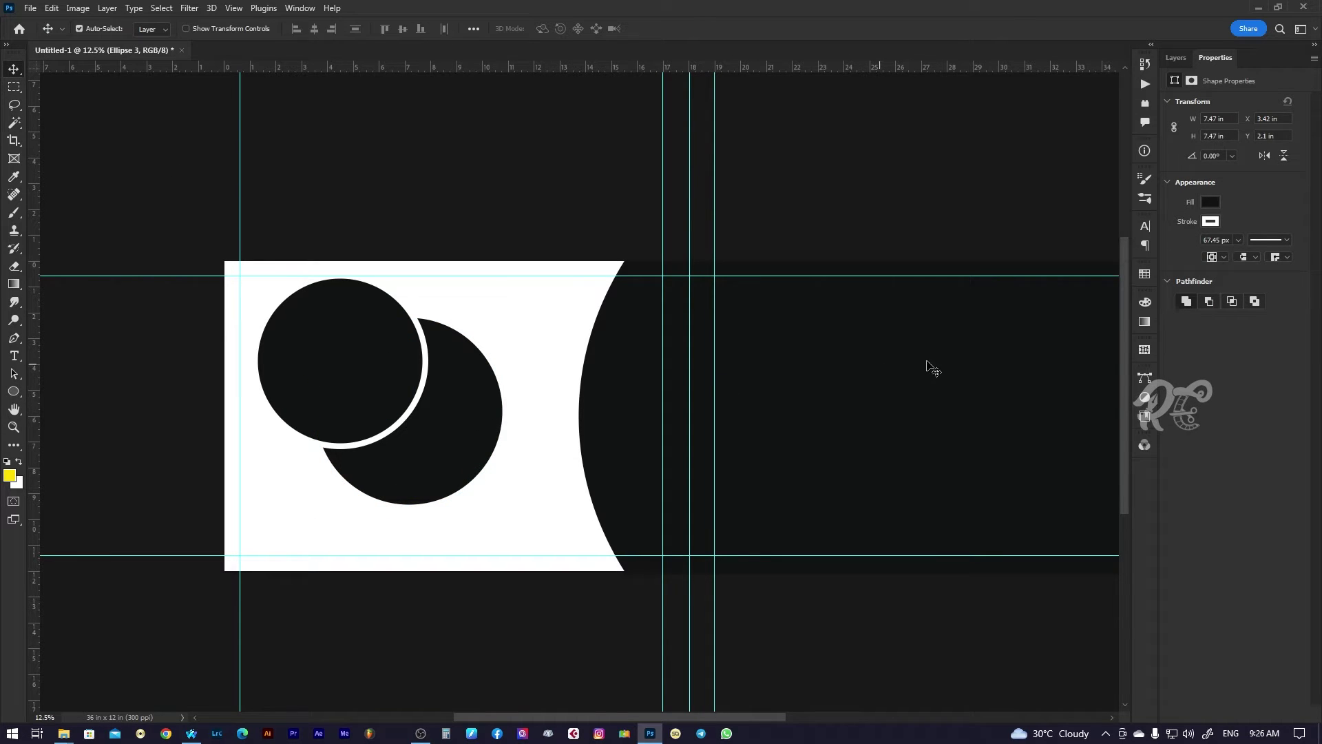
pyautogui.press('F7')
pyautogui.hotkey('ctrl', ']')
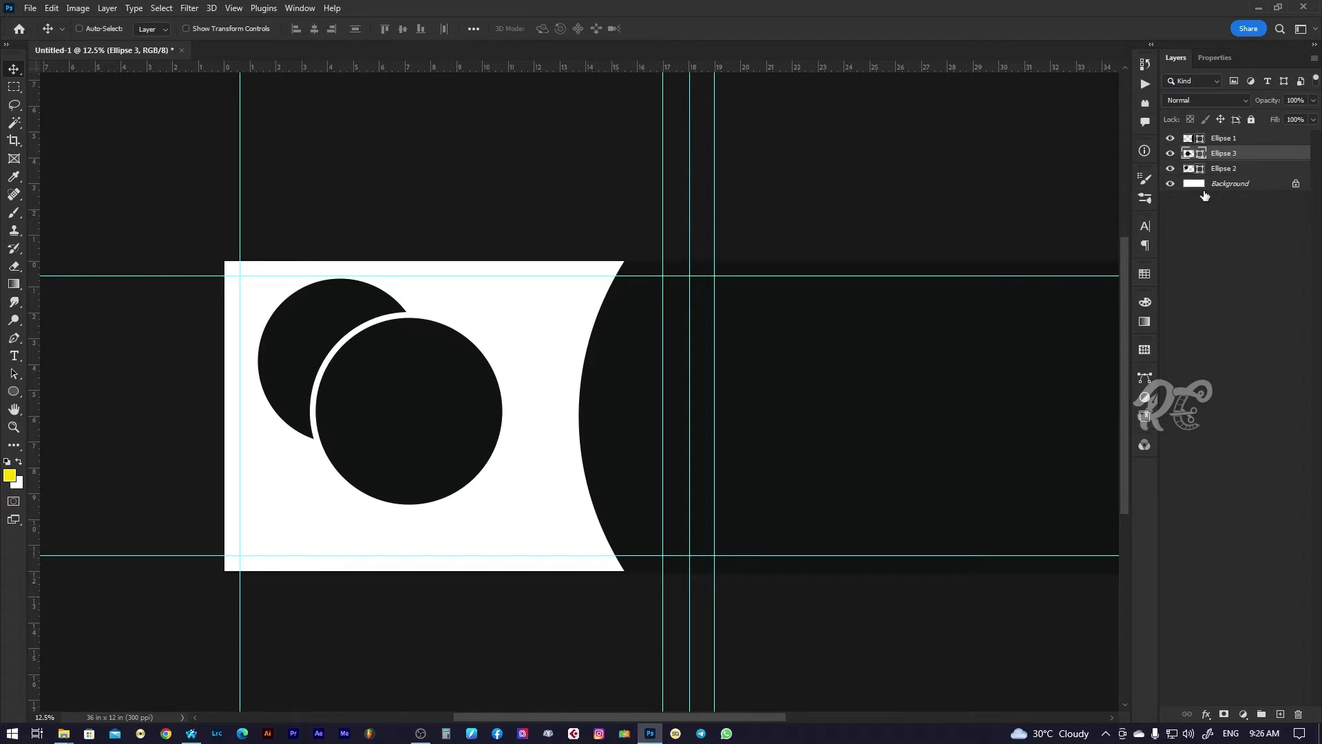
pyautogui.press('ctrl')
pyautogui.moveTo(309, 329)
pyautogui.mouseDown()
pyautogui.moveTo(413, 400)
pyautogui.moveTo(333, 354)
pyautogui.moveTo(312, 388)
pyautogui.moveTo(328, 366)
pyautogui.mouseUp()
pyautogui.moveTo(434, 428)
pyautogui.mouseDown()
pyautogui.moveTo(422, 409)
pyautogui.moveTo(465, 434)
pyautogui.mouseUp()
pyautogui.hotkey('ctrl', ']')
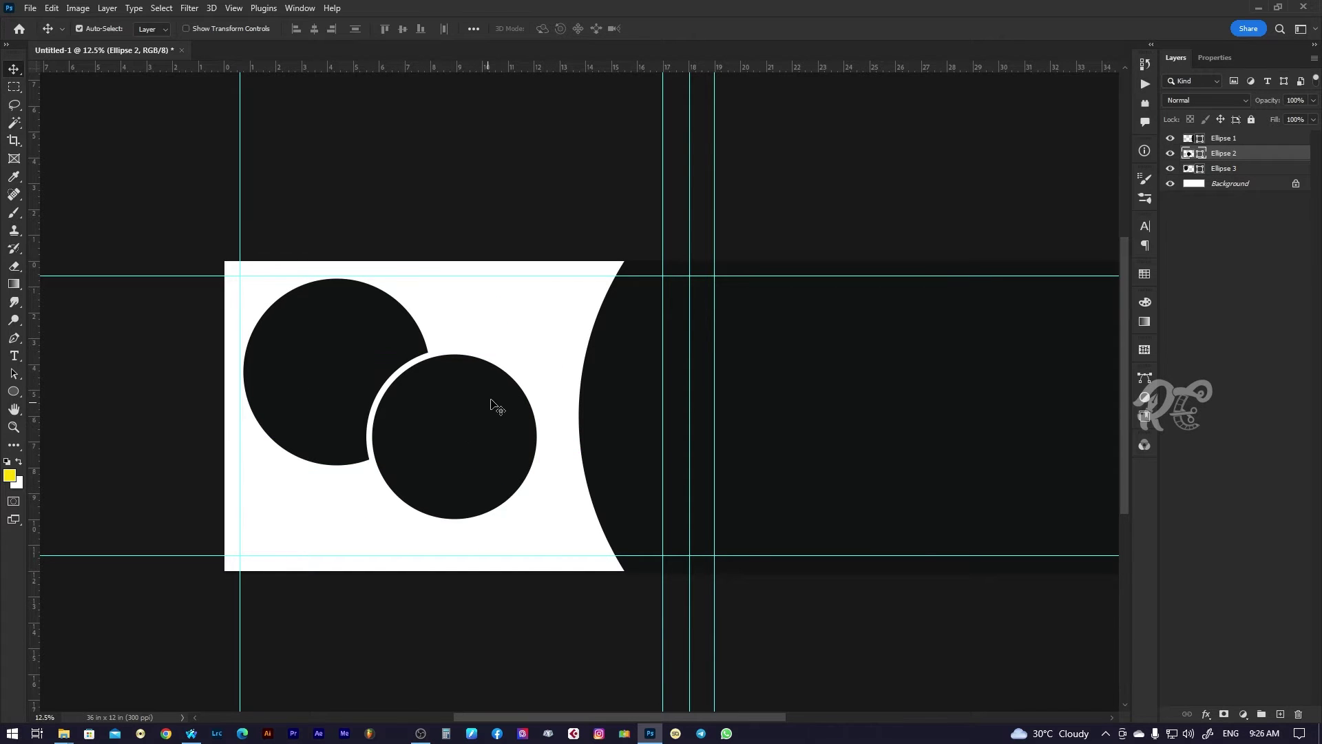
# Shrink the front circle to about 86% and reposition it.
pyautogui.hotkey('ctrl', 't')
pyautogui.moveTo(543, 349); pyautogui.dragTo(529, 361)
pyautogui.press('Return')
pyautogui.moveTo(462, 442)
pyautogui.mouseDown()
pyautogui.moveTo(474, 402)
pyautogui.moveTo(448, 465)
pyautogui.mouseUp()
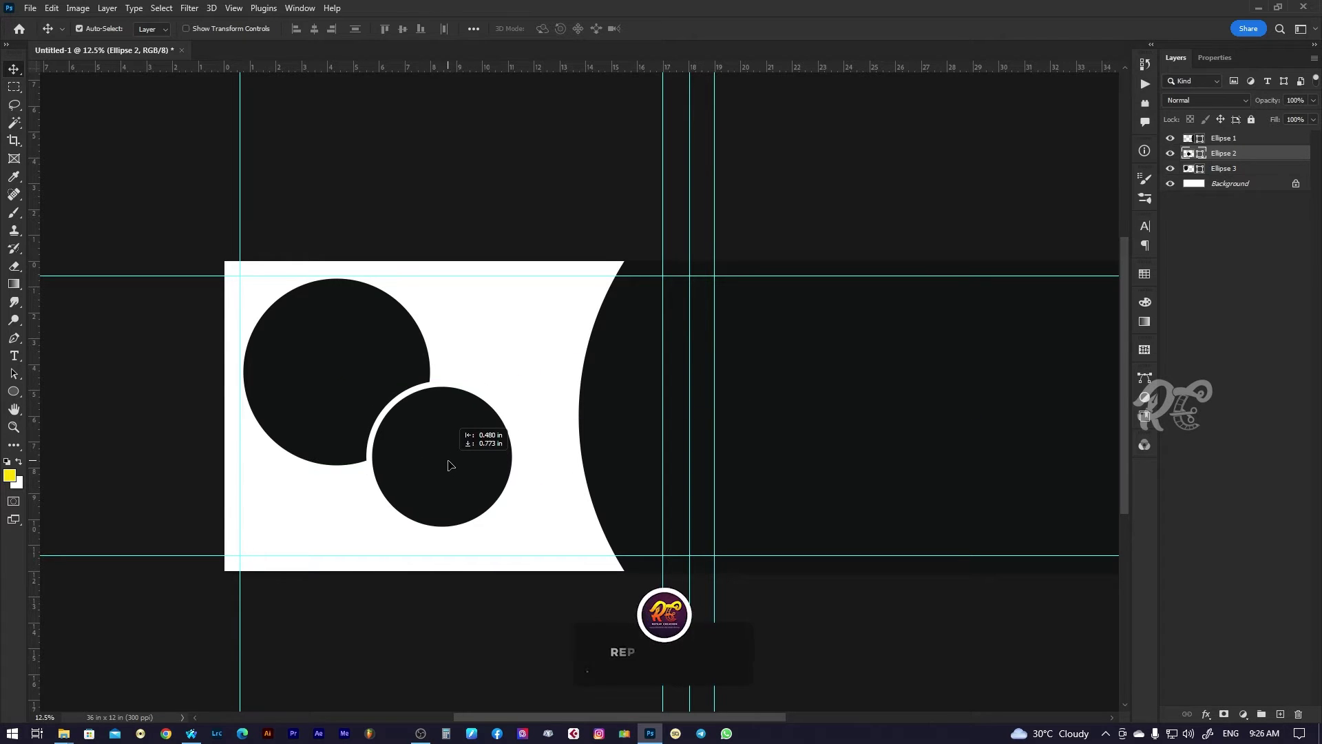
pyautogui.moveTo(448, 466); pyautogui.dragTo(439, 477)
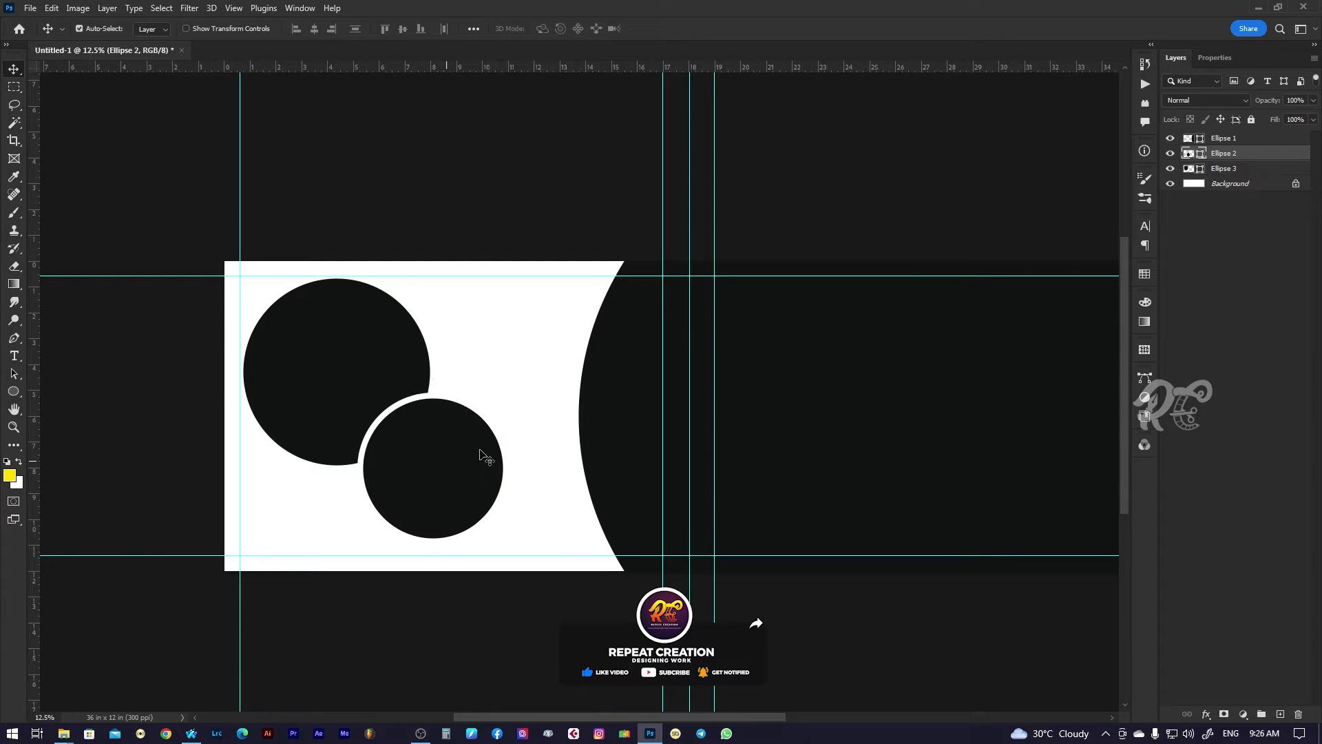
pyautogui.moveTo(596, 453); pyautogui.dragTo(567, 454)
pyautogui.rightClick(742, 398)
pyautogui.click(745, 398)
# Add a drop shadow to Ellipse 1 with 245 px distance, higher opacity and 237 px size.
pyautogui.click(1206, 716)
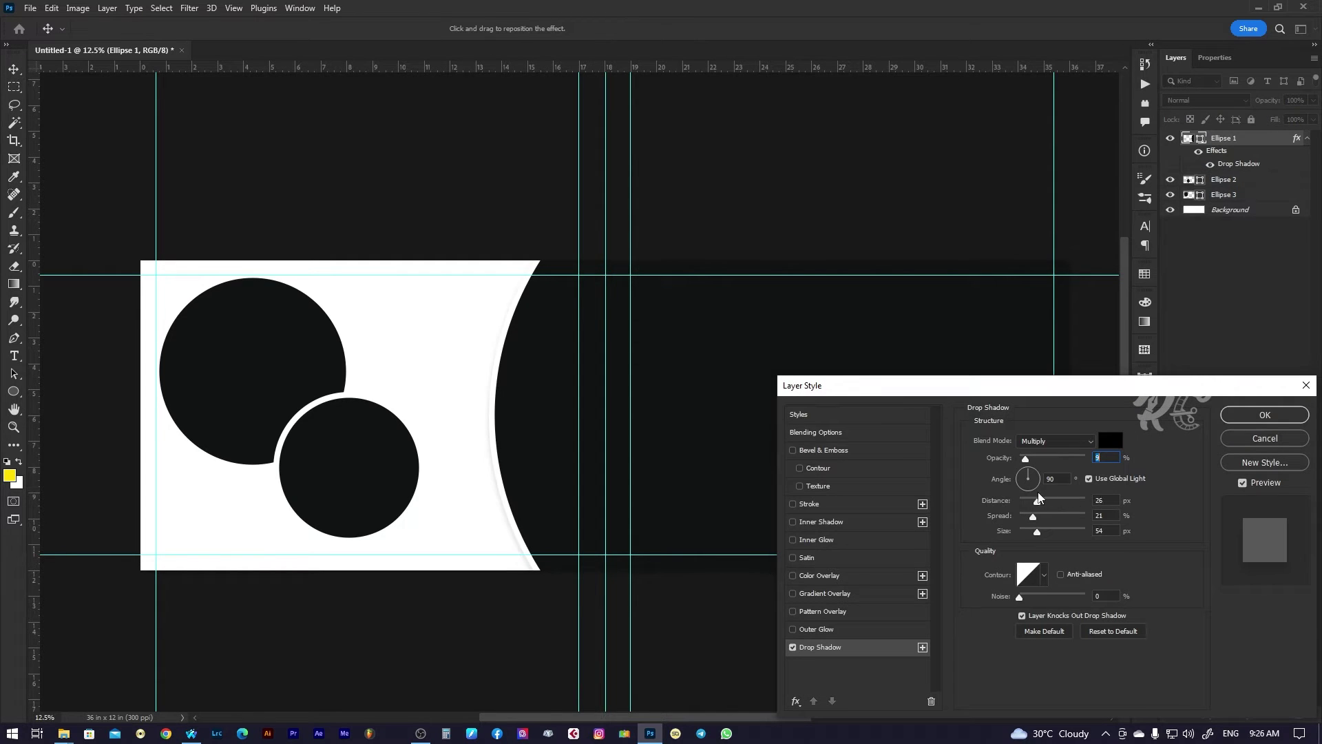
pyautogui.moveTo(1070, 486); pyautogui.dragTo(1080, 482)
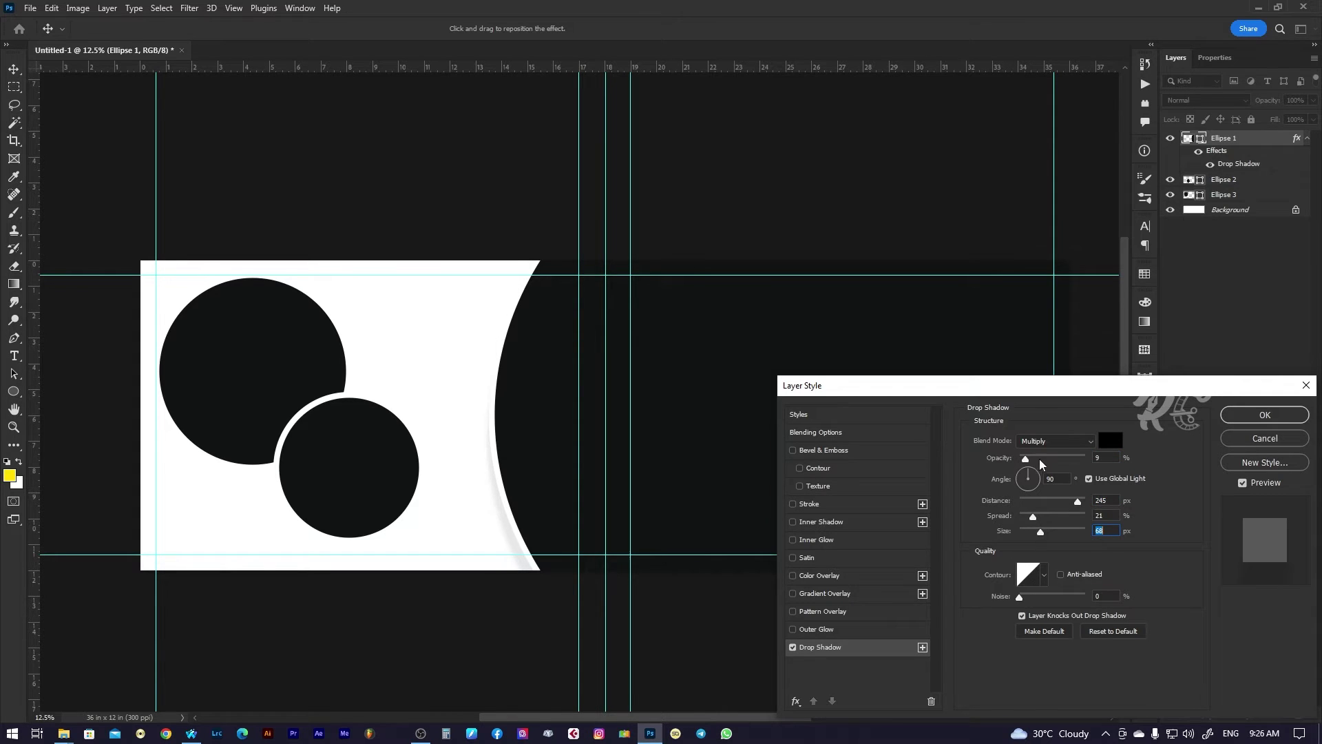
pyautogui.moveTo(1041, 464); pyautogui.dragTo(1055, 459)
pyautogui.moveTo(1042, 530)
pyautogui.mouseDown()
pyautogui.moveTo(1082, 531)
pyautogui.moveTo(1043, 461)
pyautogui.mouseUp()
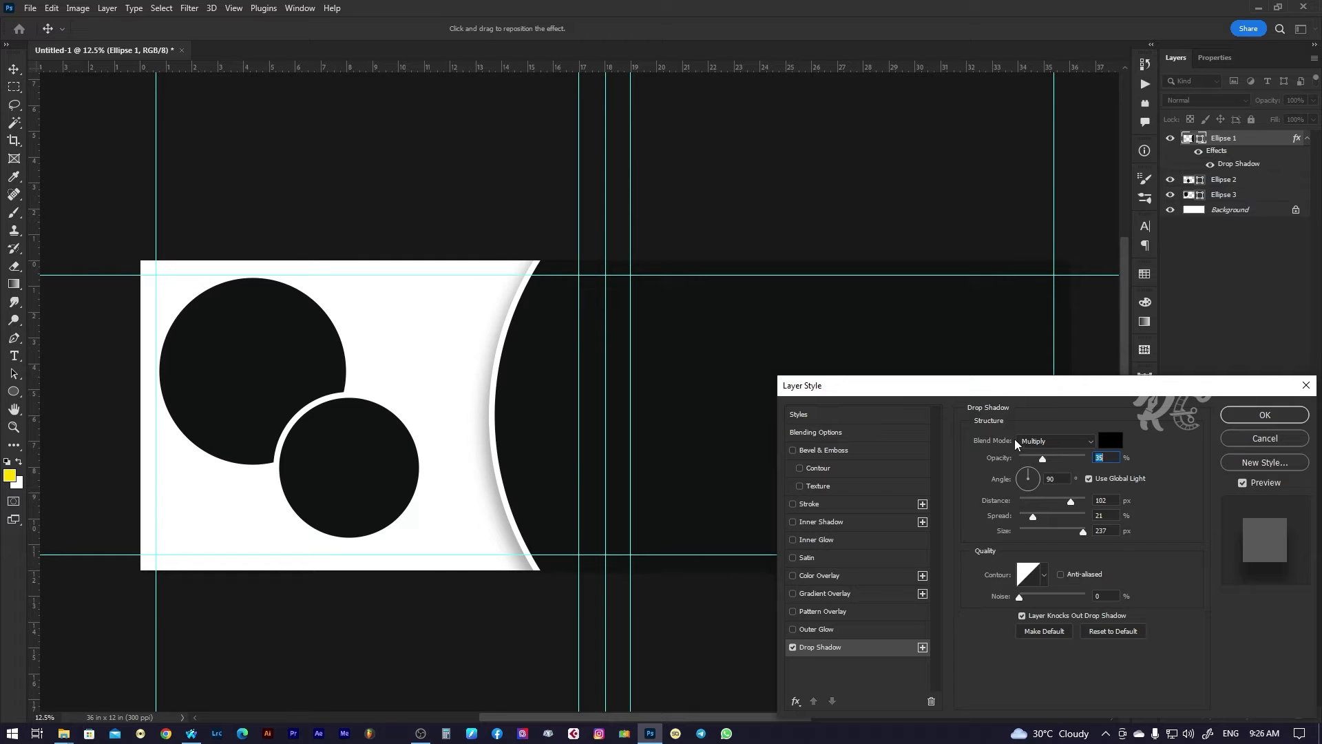
pyautogui.click(1230, 416)
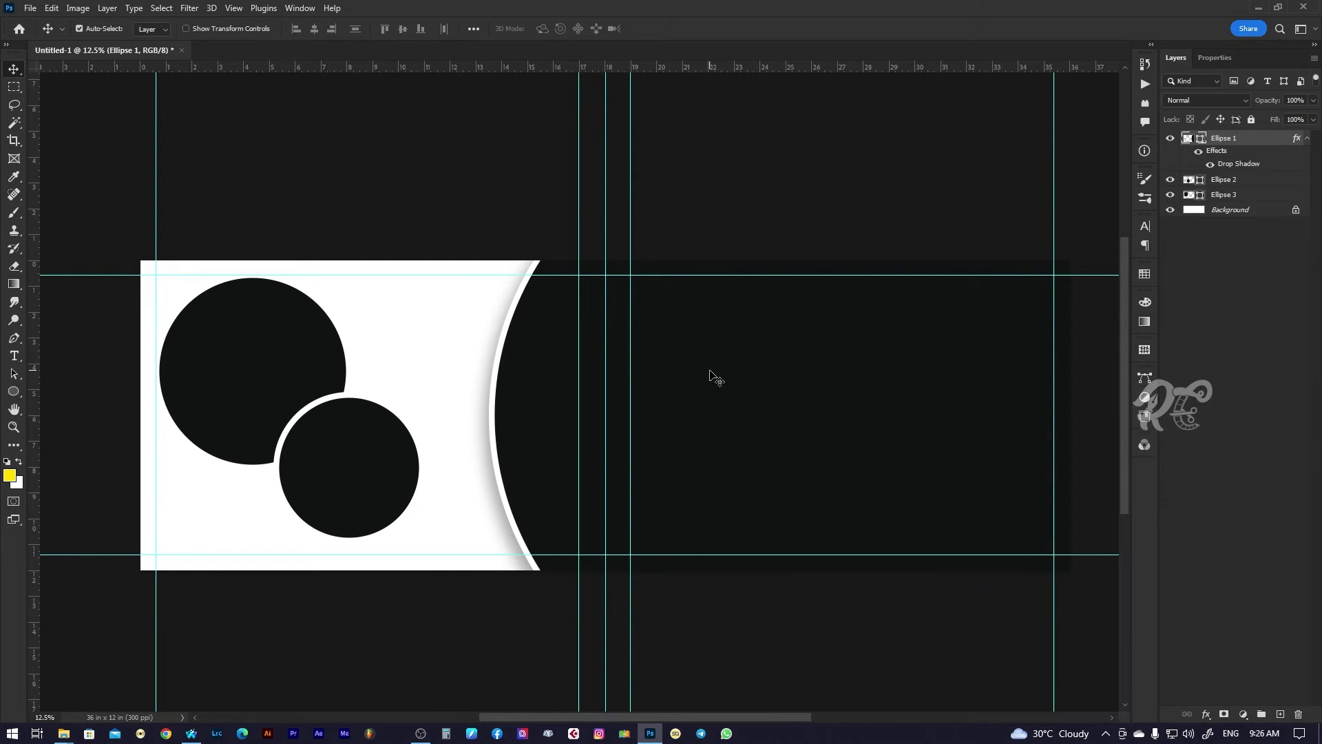
# Widen the curved shape's white stroke to about 119 px.
pyautogui.click(13, 392)
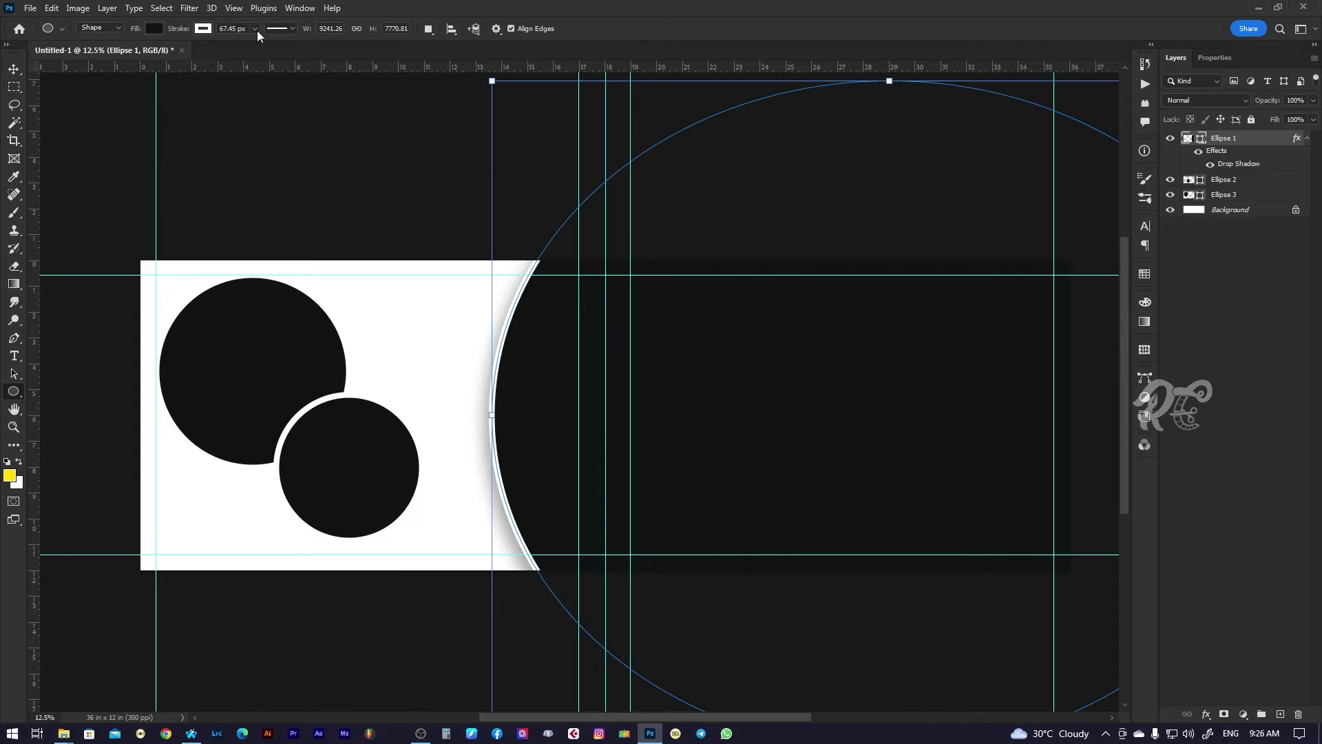
pyautogui.moveTo(263, 47); pyautogui.dragTo(267, 43)
pyautogui.press('v')
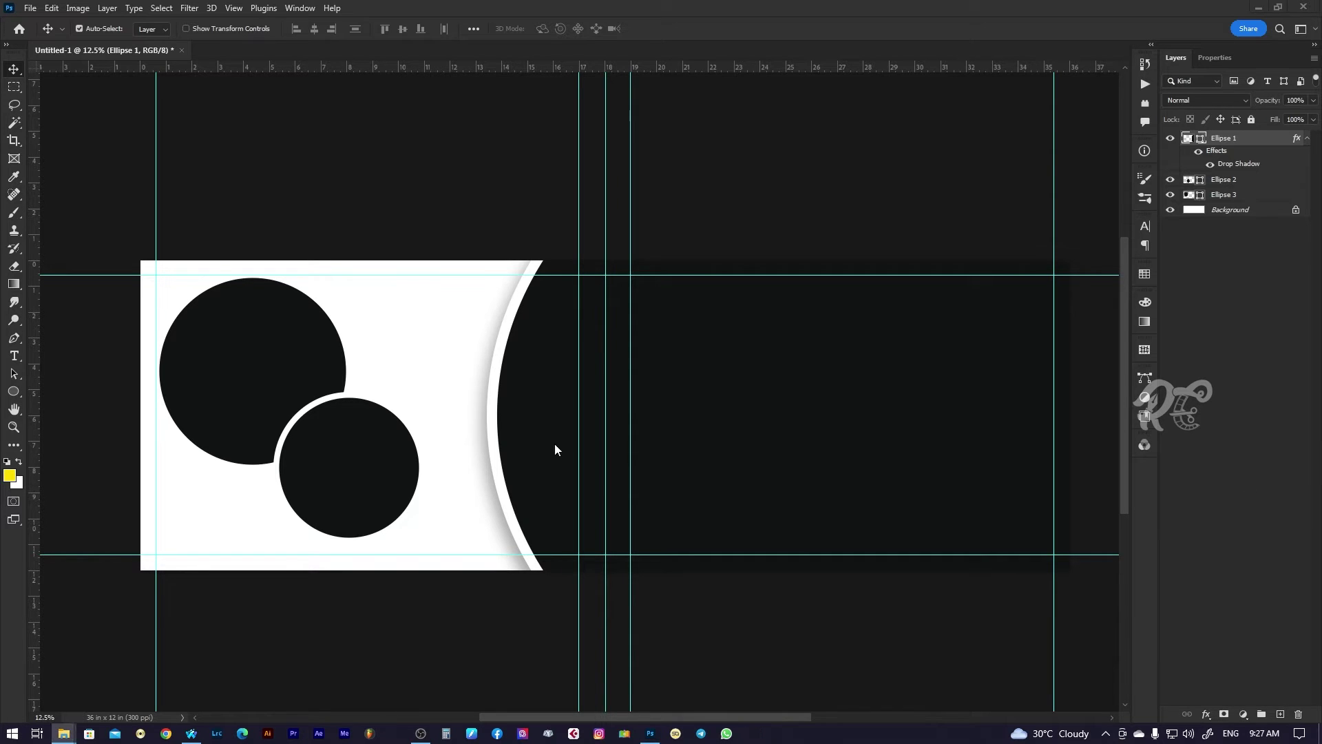
# Give Ellipse 2 a drop shadow and thicken its white ring to 89.28 px.
pyautogui.rightClick(374, 460)
pyautogui.click(367, 452)
pyautogui.click(1207, 714)
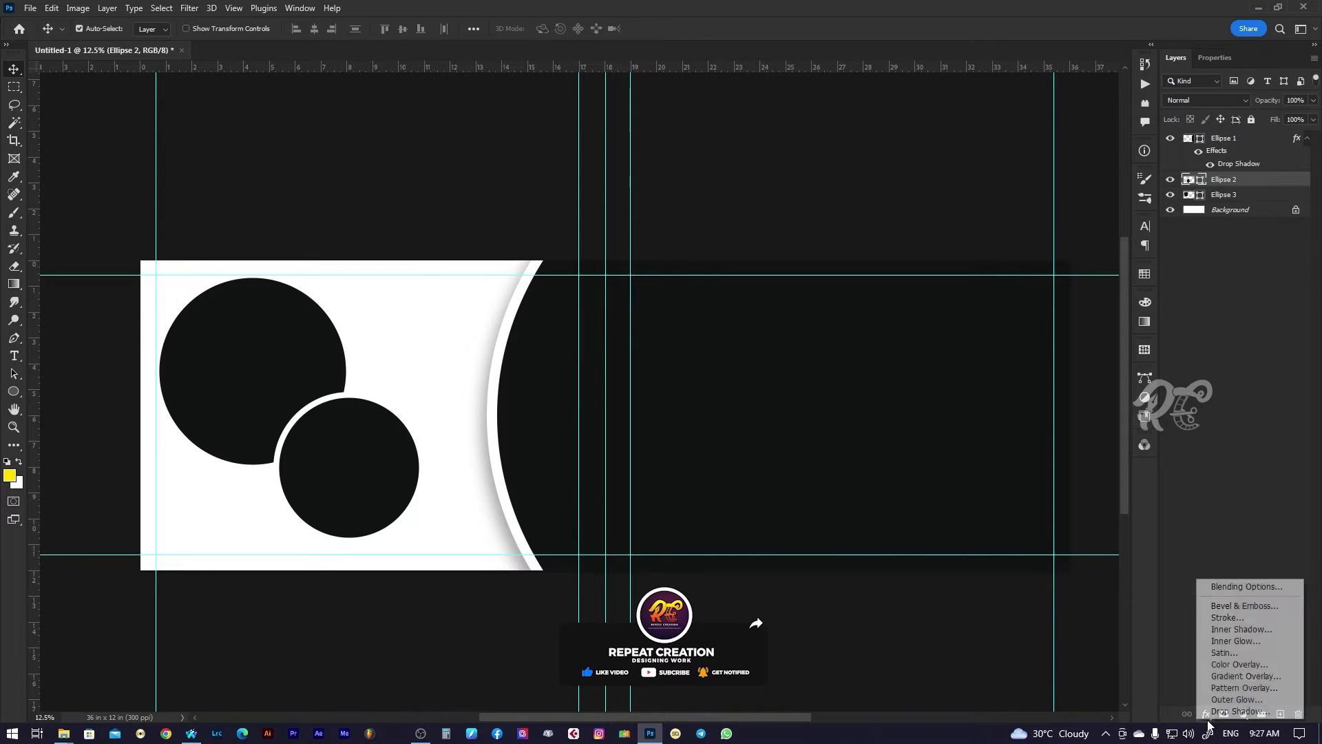
pyautogui.click(1232, 710)
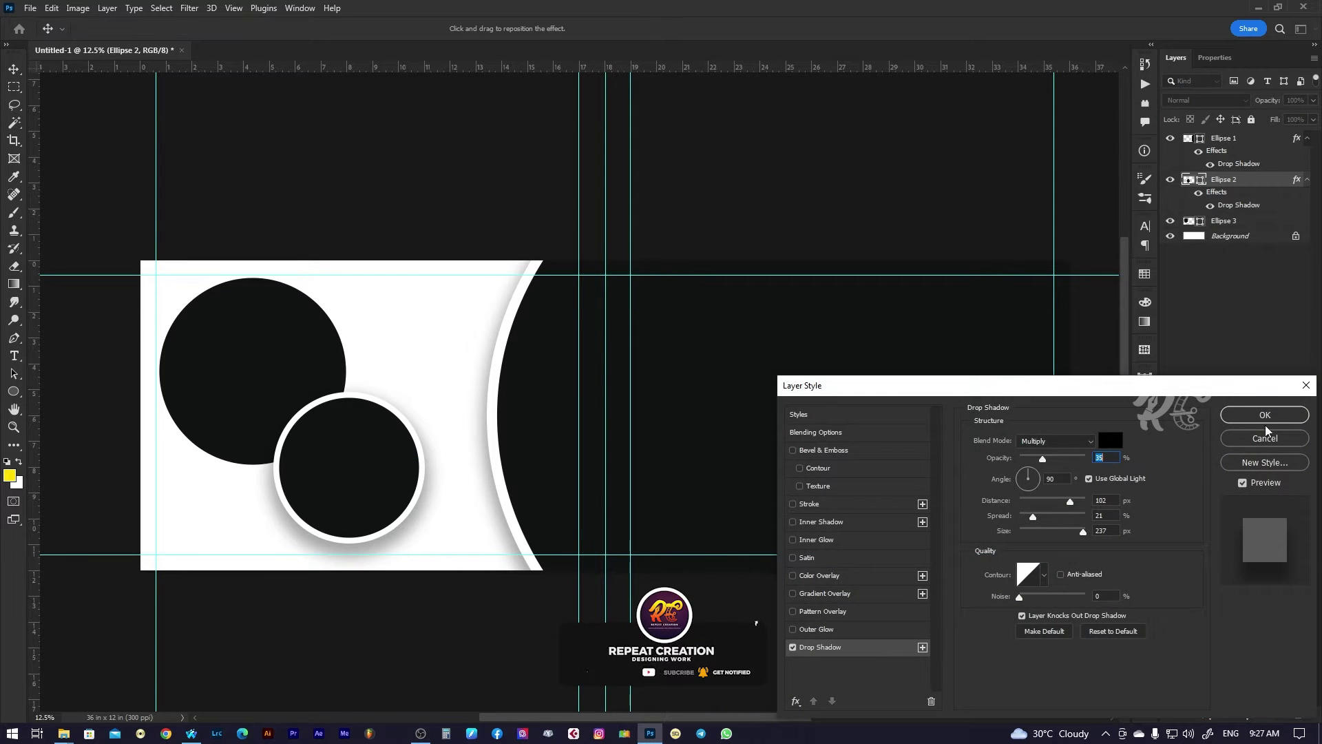
pyautogui.click(1264, 416)
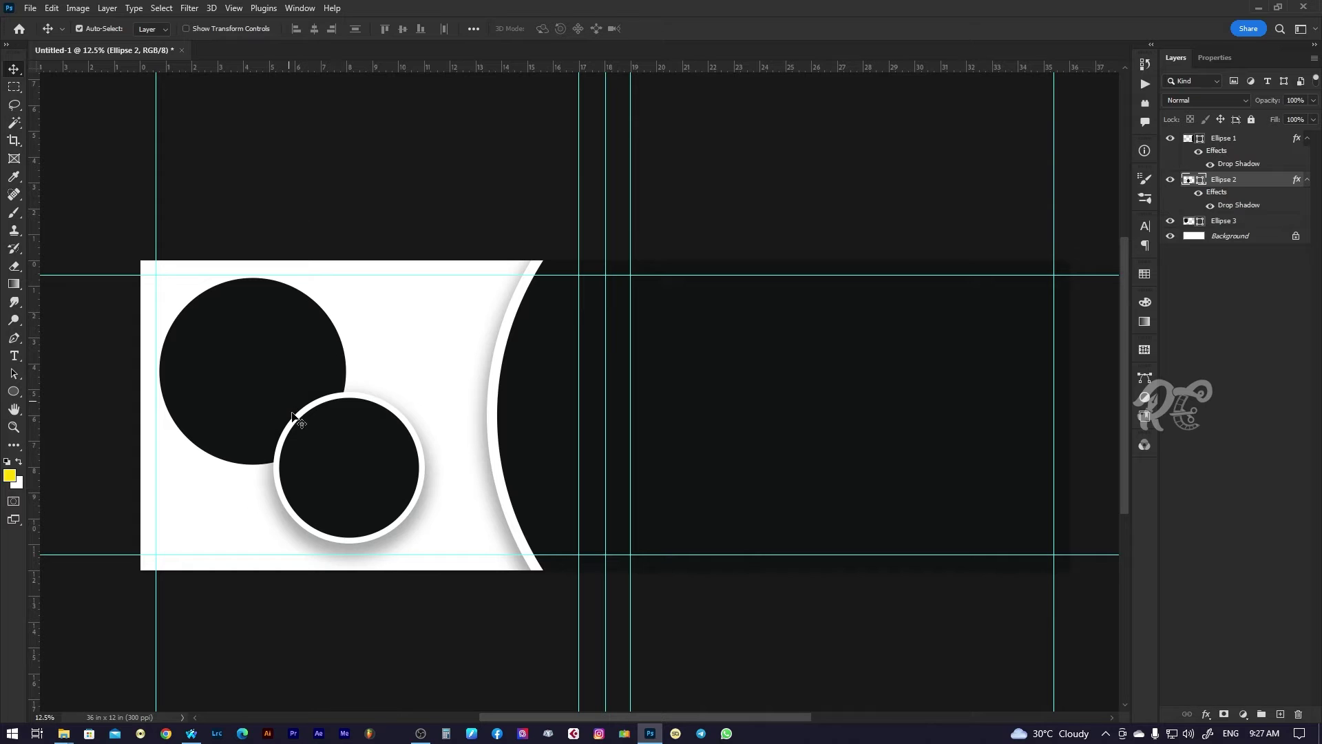
pyautogui.press('u')
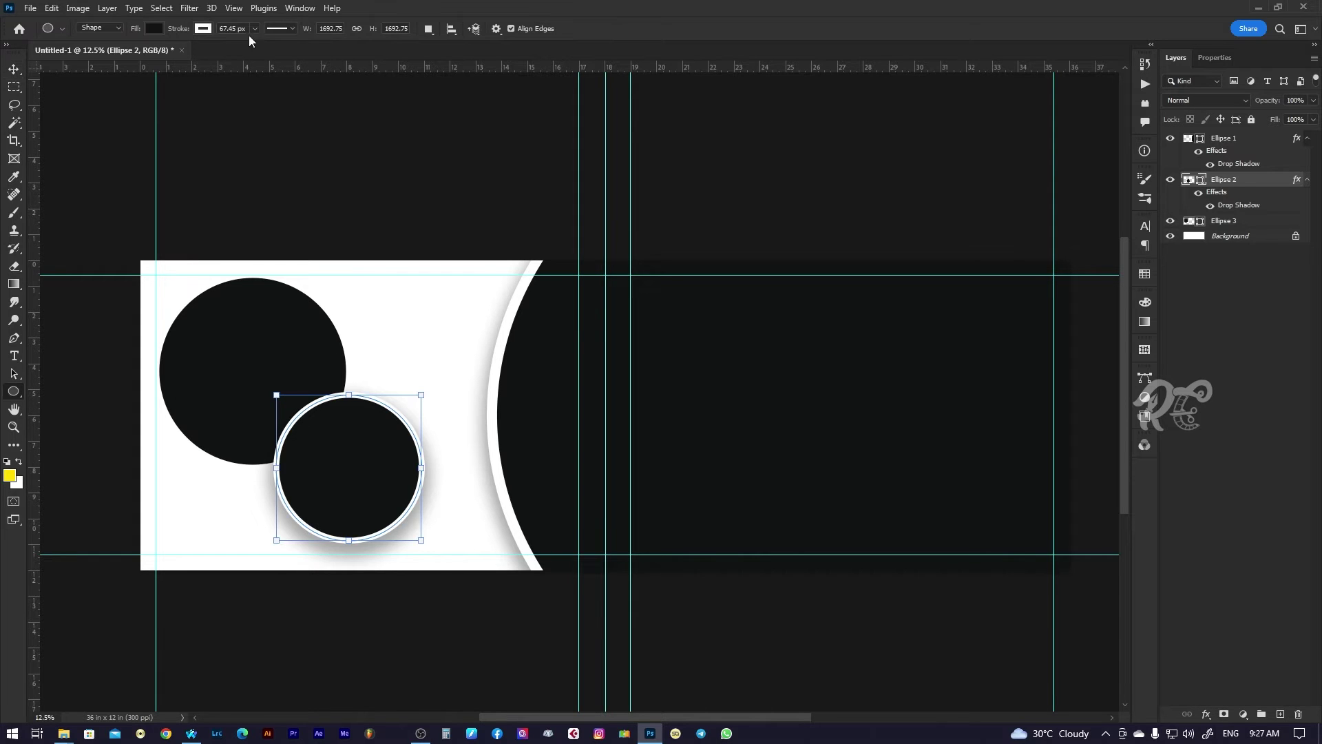
pyautogui.click(255, 29)
pyautogui.moveTo(256, 44); pyautogui.dragTo(271, 45)
pyautogui.press('v')
# Give Ellipse 3 a drop shadow and thicken its white ring to 132.94 px.
pyautogui.click(286, 313)
pyautogui.rightClick(284, 316)
pyautogui.click(287, 315)
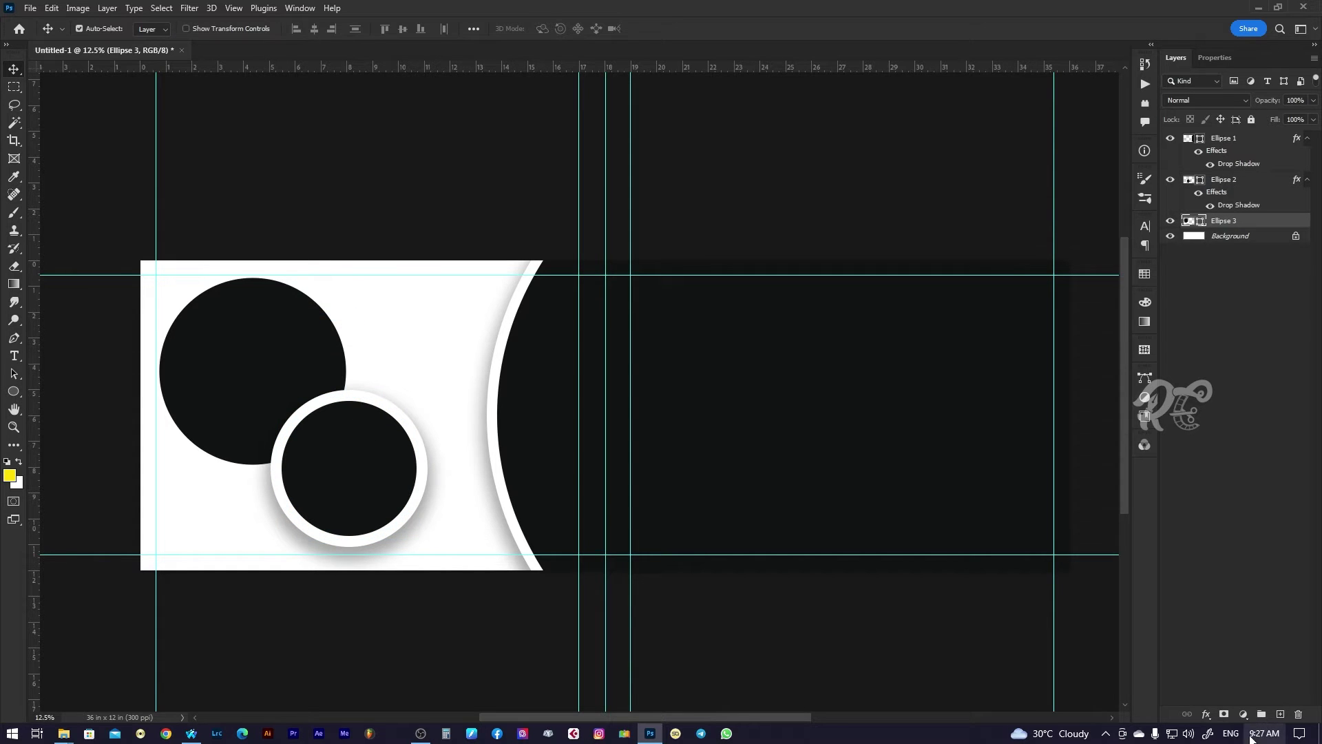
pyautogui.click(1206, 714)
pyautogui.press('Return')
pyautogui.click(12, 392)
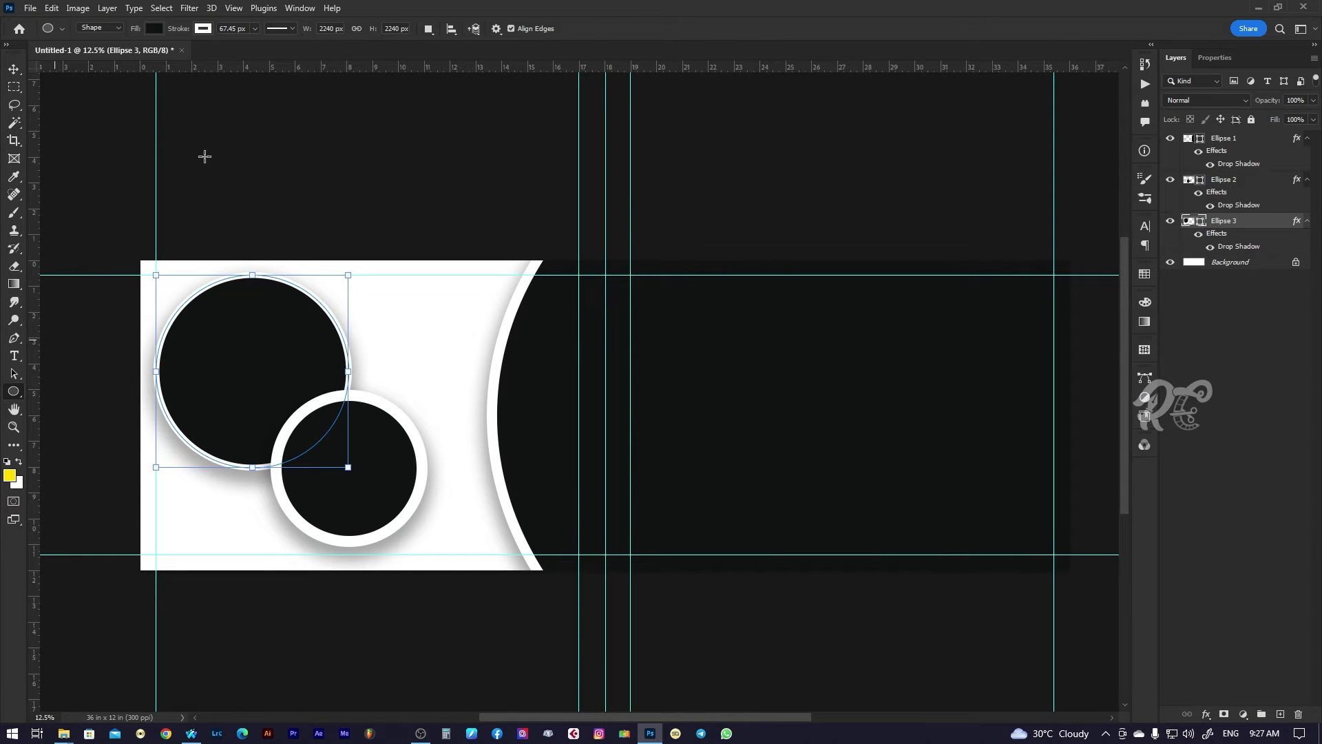
pyautogui.click(268, 44)
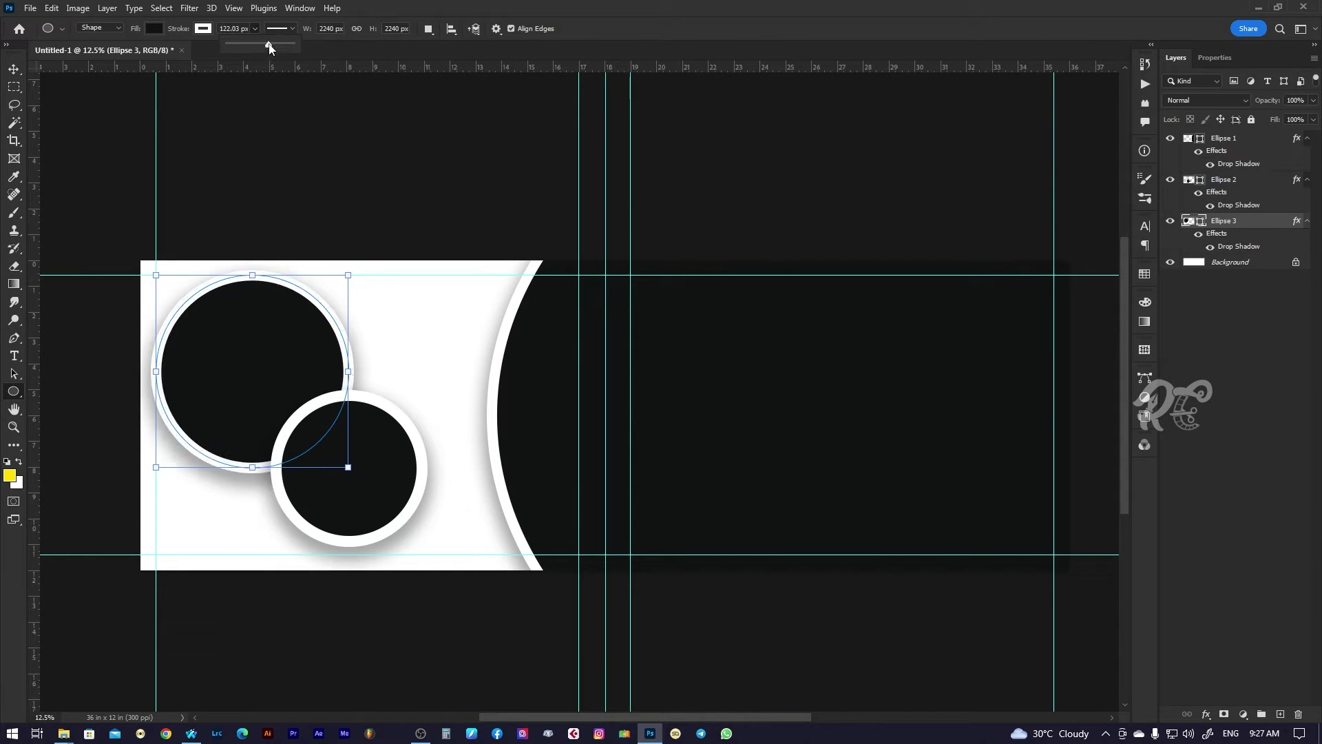
pyautogui.moveTo(269, 46); pyautogui.dragTo(283, 65)
pyautogui.press('v')
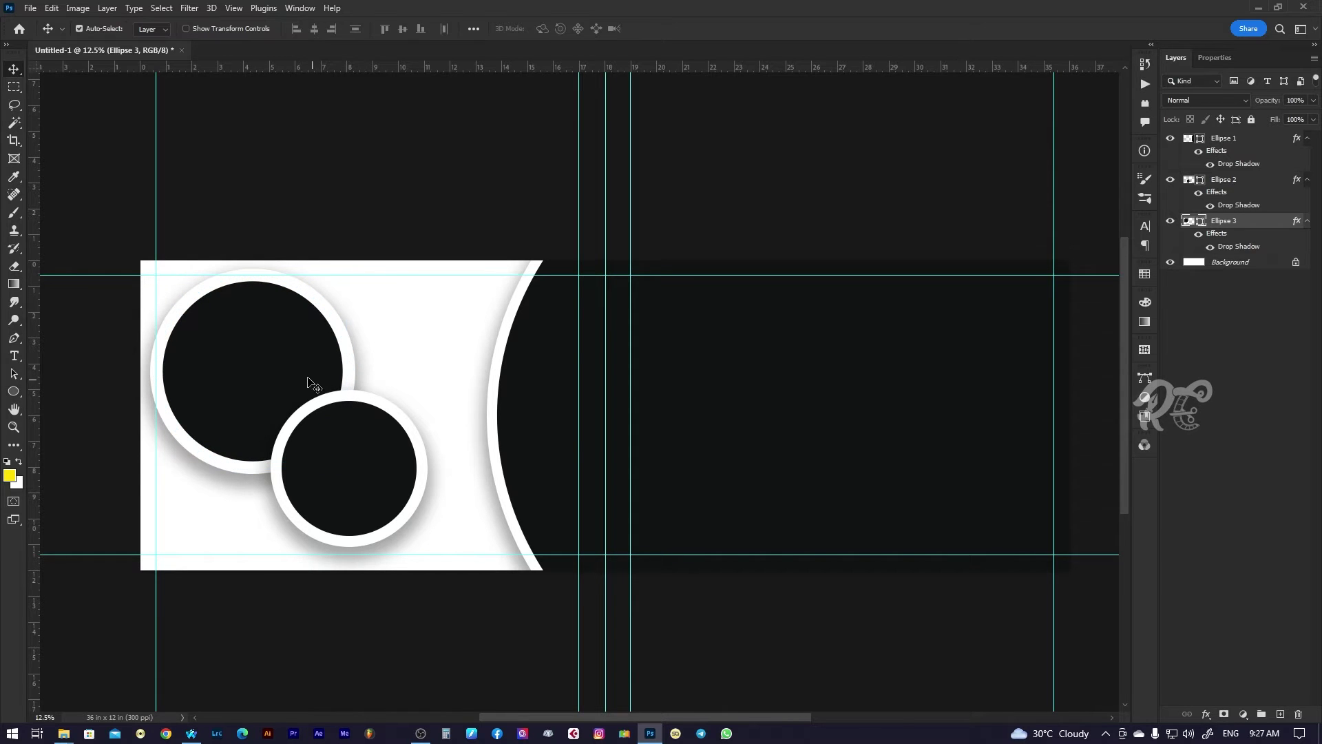
# Scale both circles together to about 89% and move them right and down.
pyautogui.rightClick(298, 370)
pyautogui.press('Escape')
pyautogui.keyDown('shift'); pyautogui.click(370, 458); pyautogui.keyUp('shift')
pyautogui.hotkey('ctrl', 't')
pyautogui.moveTo(432, 276); pyautogui.dragTo(418, 290)
pyautogui.moveTo(327, 390); pyautogui.dragTo(337, 398)
pyautogui.press('Return')
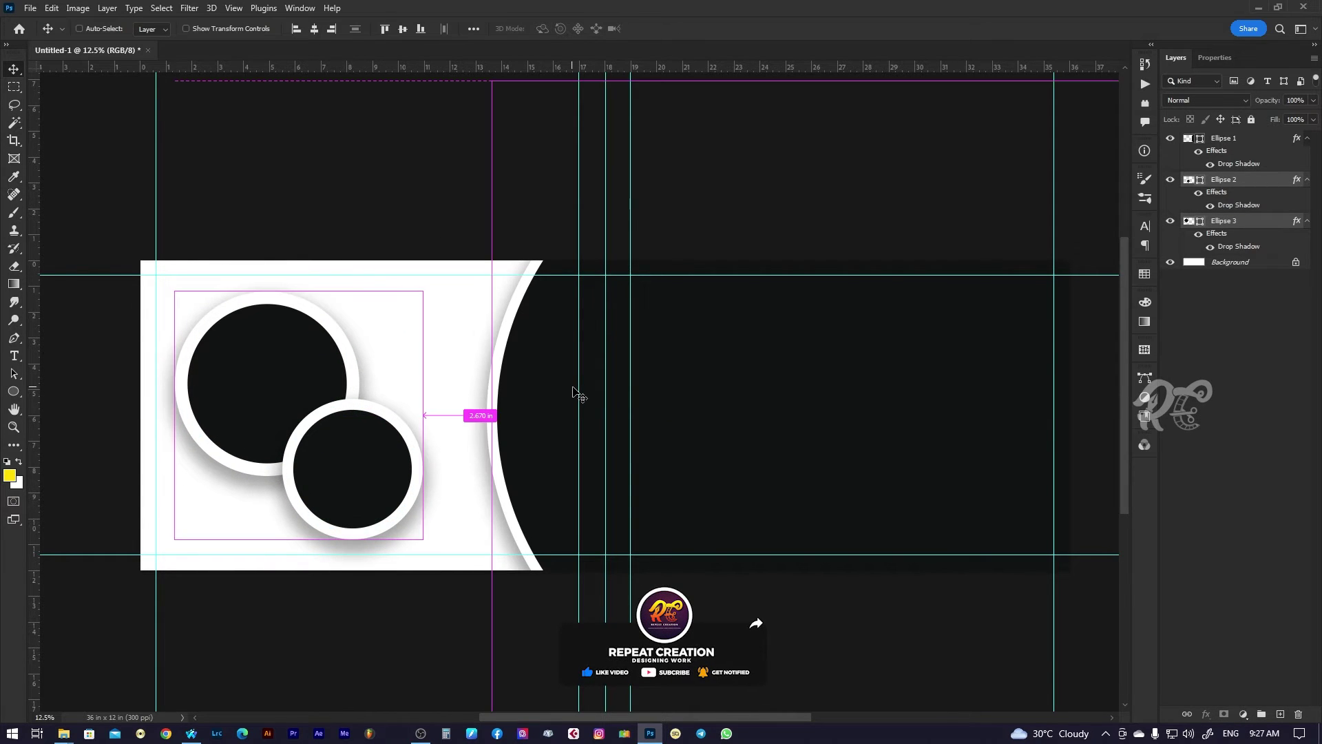
# Preview the spread with guides and panels hidden, zooming in and back out.
pyautogui.hotkey('ctrl', 'h')
pyautogui.press('Tab')
pyautogui.hotkey('ctrl', 'h')
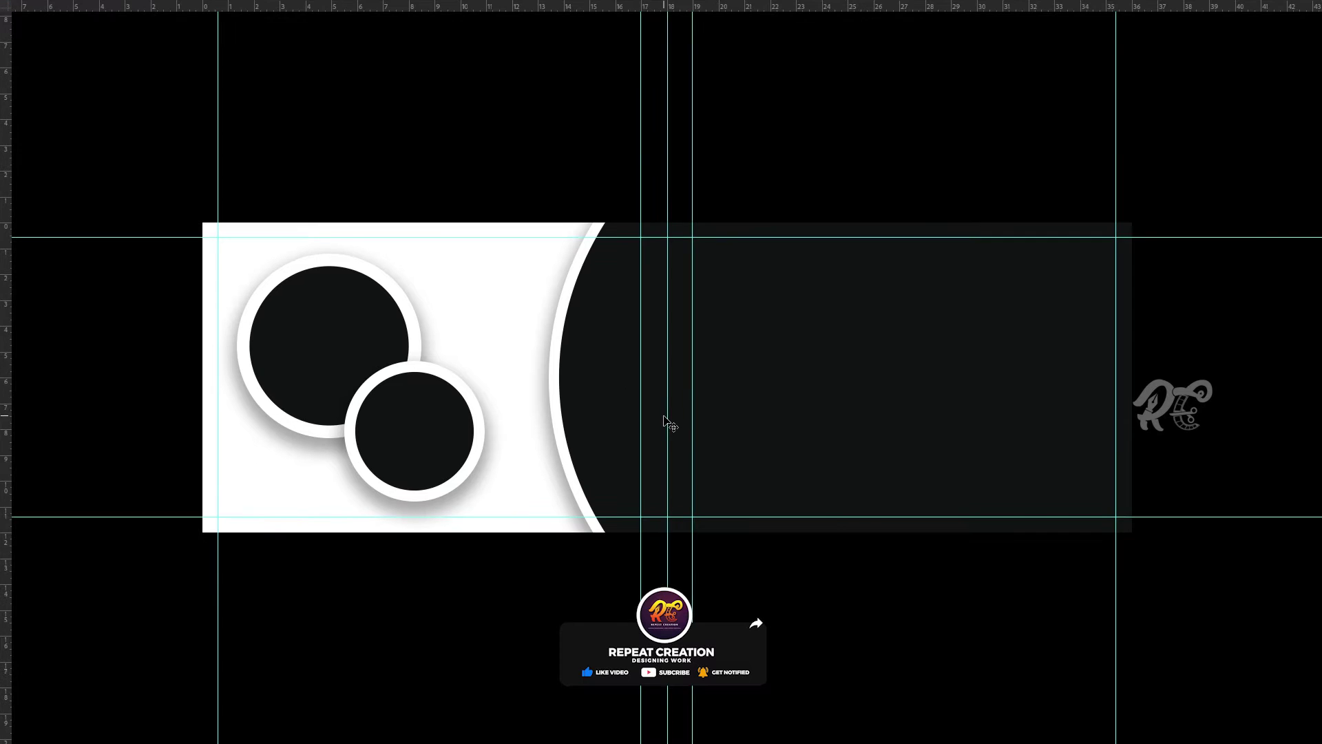
pyautogui.hotkey('ctrl', '+')
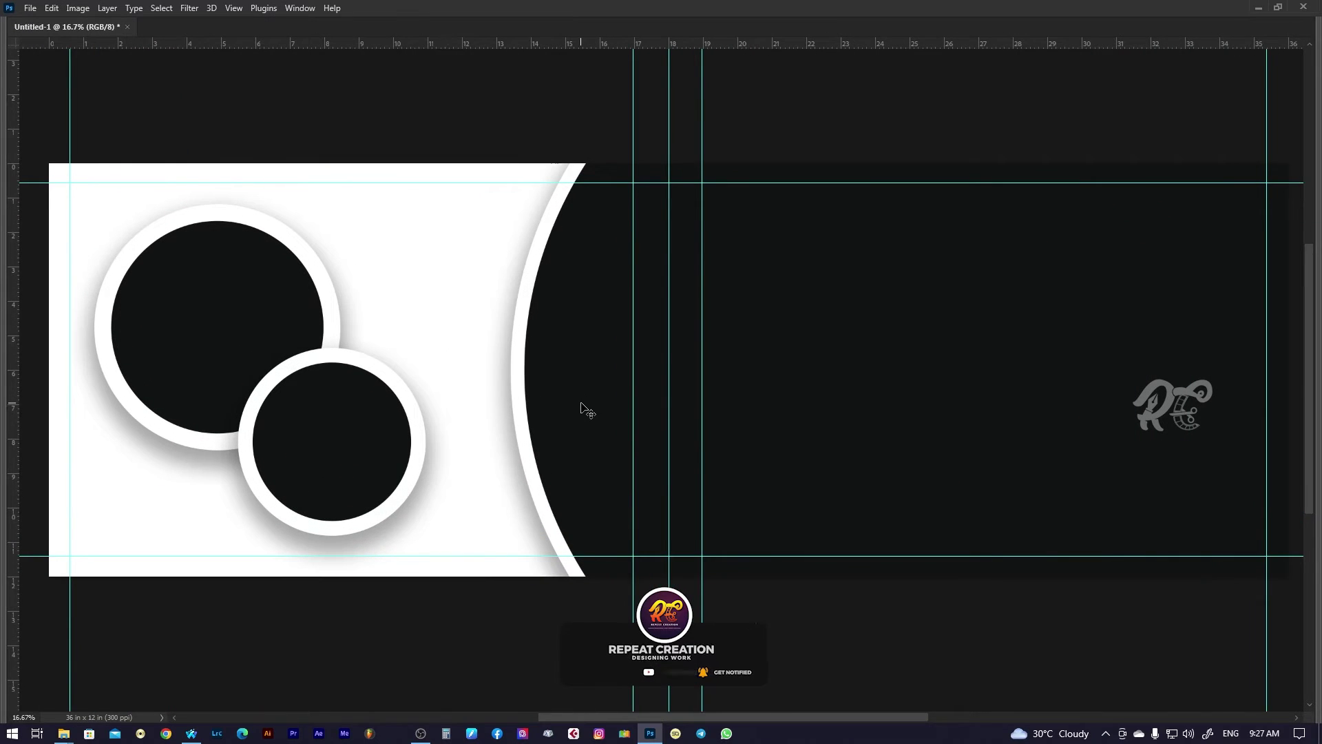
pyautogui.press('f')
pyautogui.hotkey('ctrl', '-')
pyautogui.press('Tab')
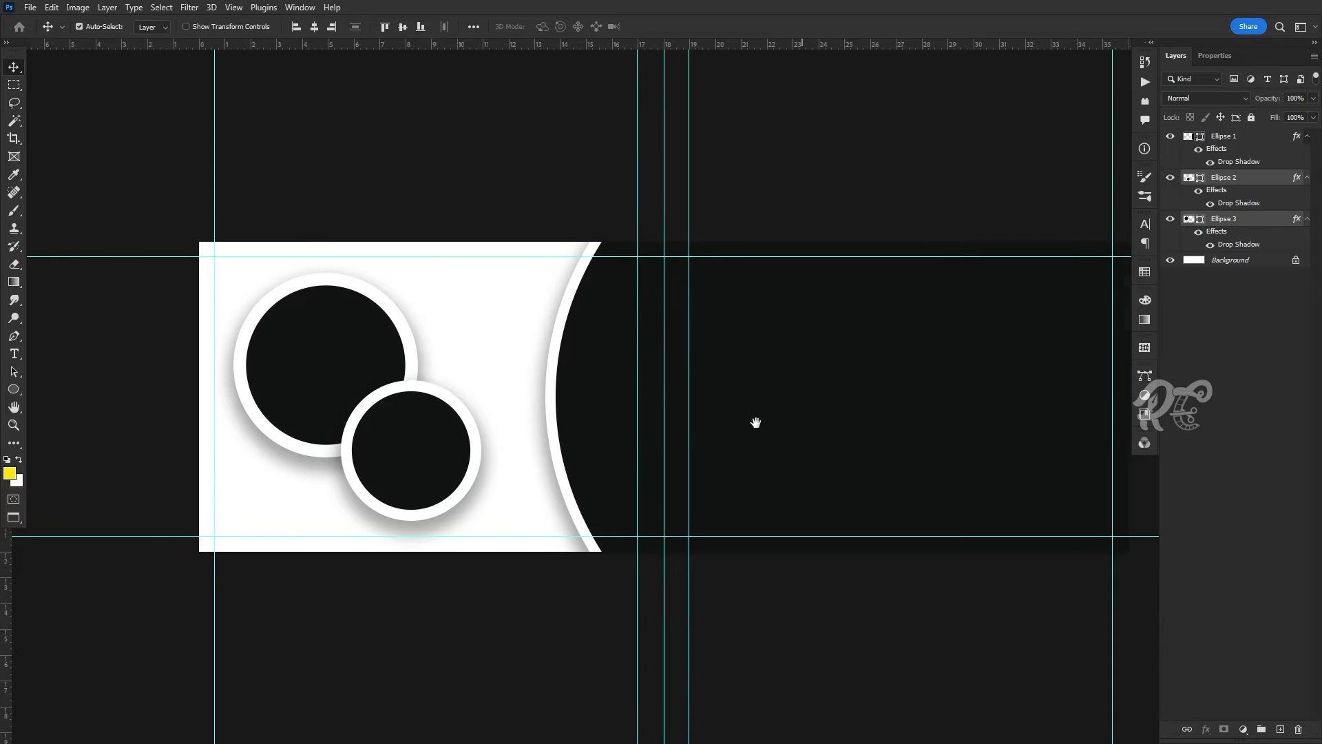
pyautogui.moveTo(756, 422); pyautogui.dragTo(712, 426)
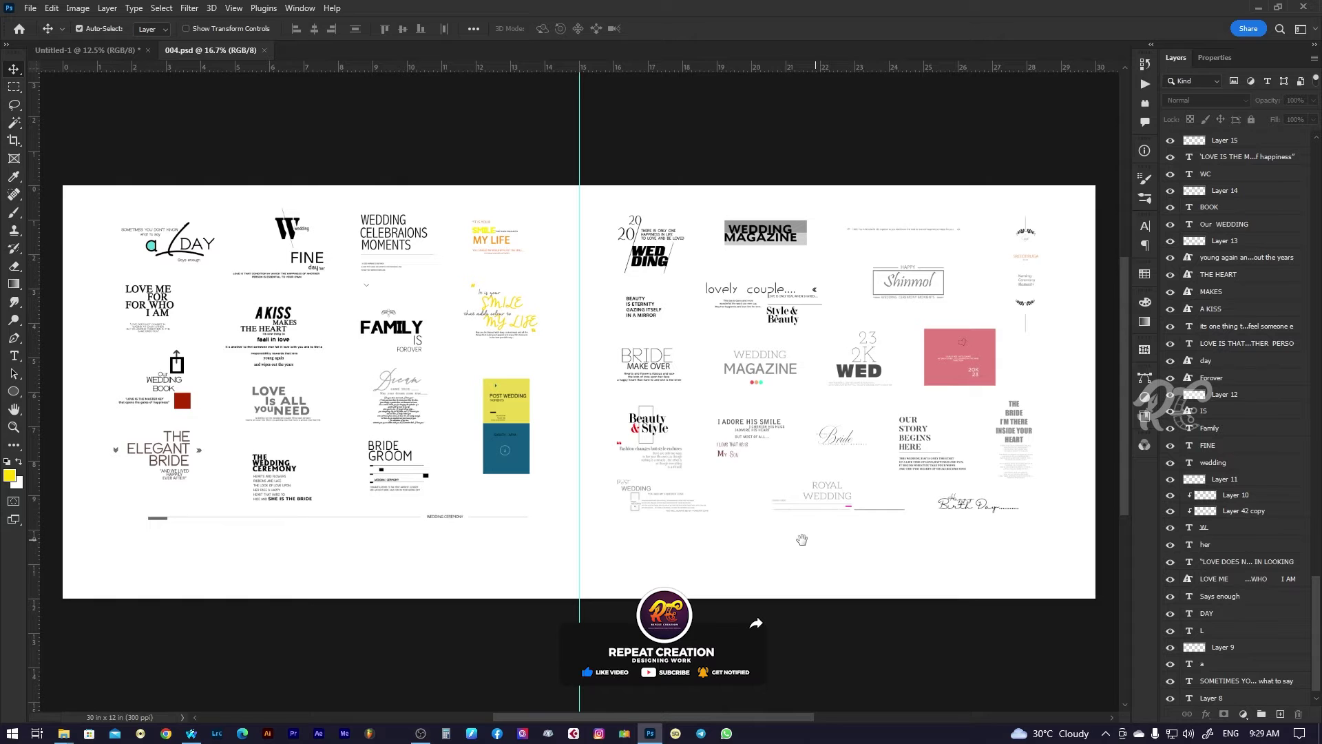
# Drag the LOVE Is ALL you NEED text from the template sheet into the album spread.
pyautogui.moveTo(803, 539); pyautogui.dragTo(861, 559)
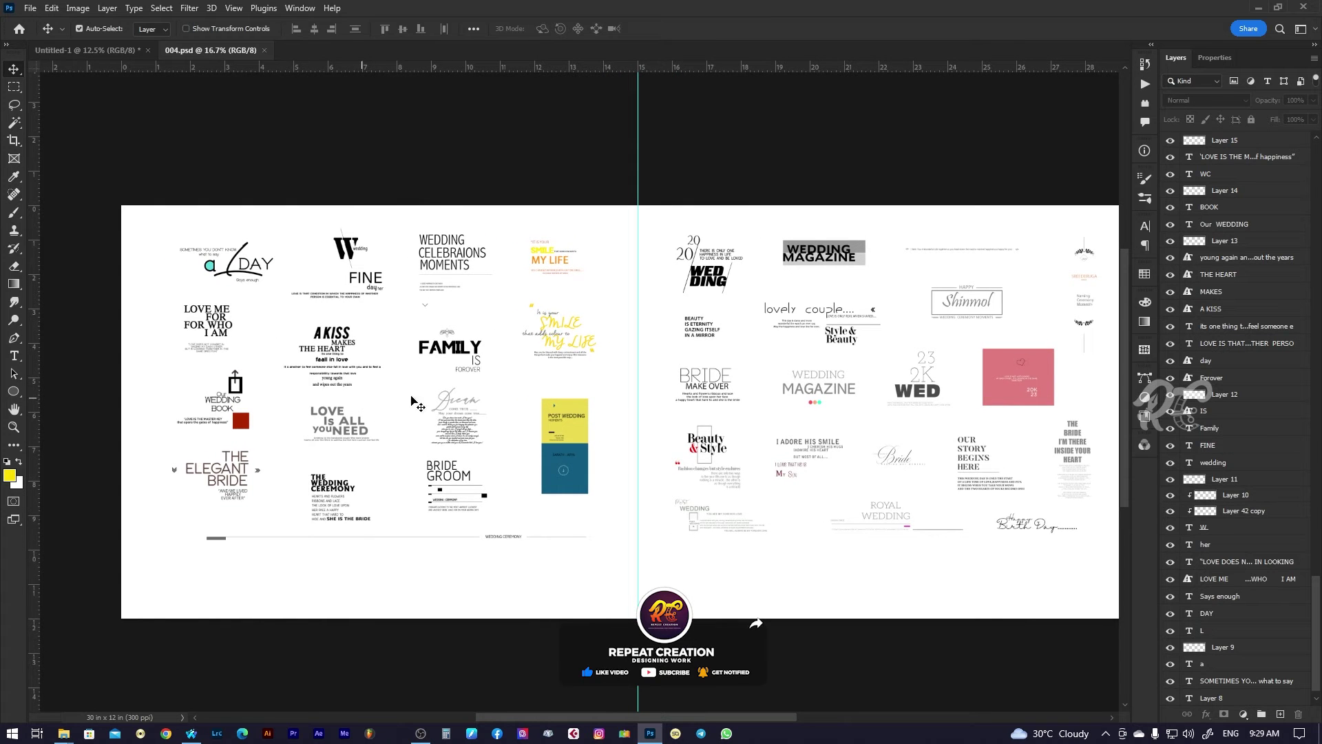
pyautogui.moveTo(796, 430)
pyautogui.mouseDown()
pyautogui.moveTo(709, 436)
pyautogui.moveTo(773, 438)
pyautogui.mouseUp()
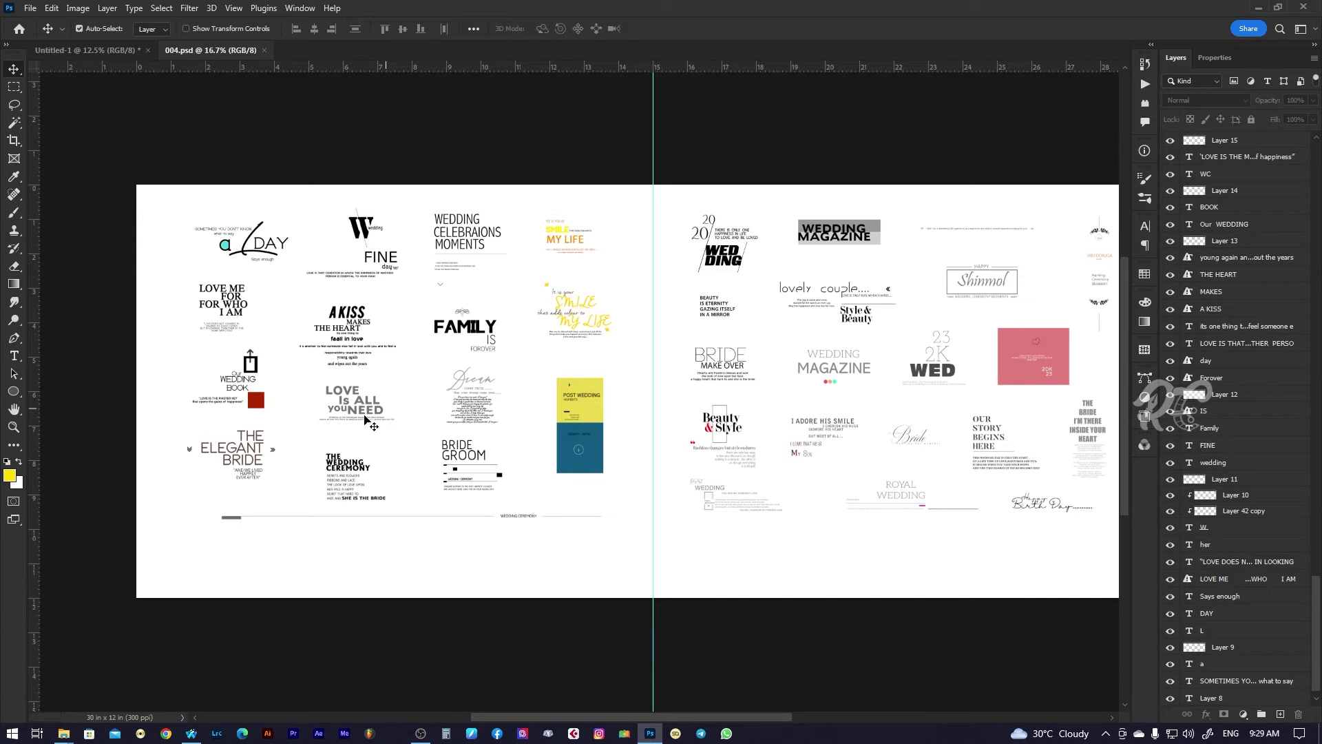
pyautogui.moveTo(359, 417); pyautogui.dragTo(205, 510)
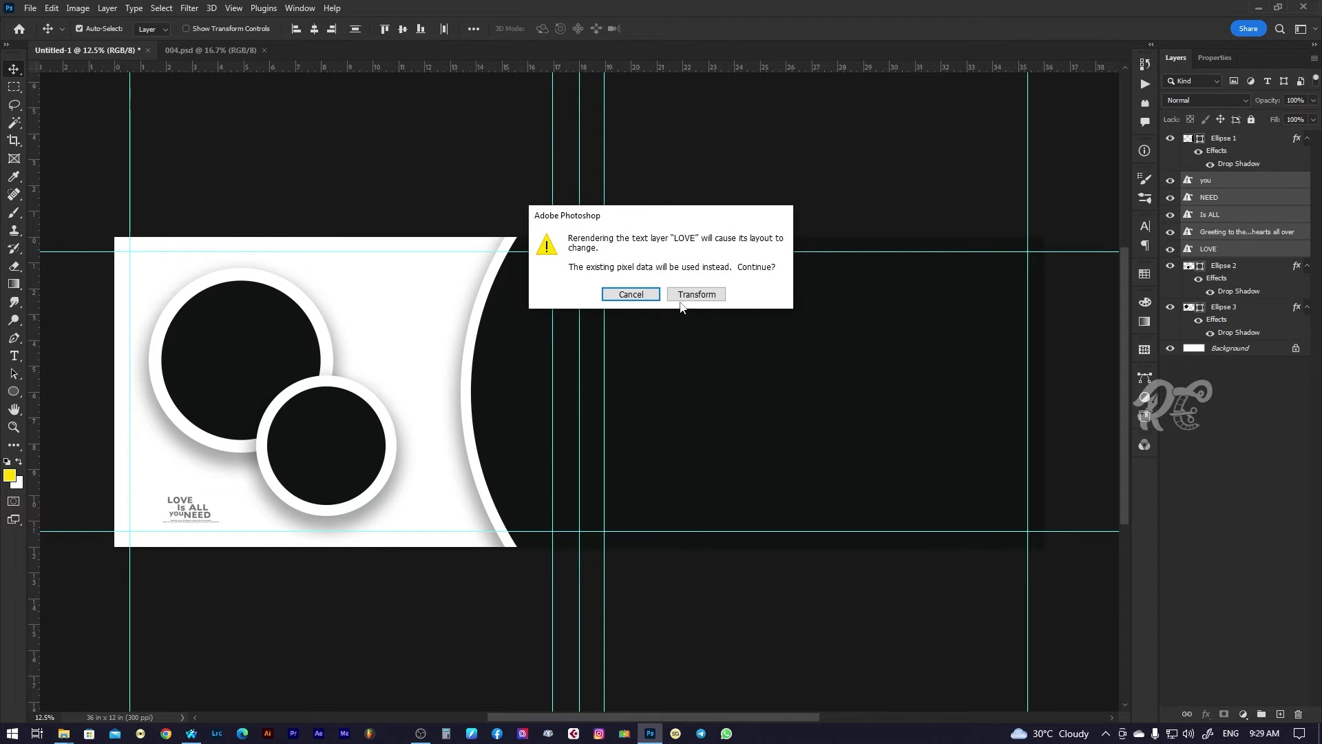
pyautogui.click(644, 296)
# Enlarge the LOVE text block to about 149% and nudge it up and right.
pyautogui.click(51, 8)
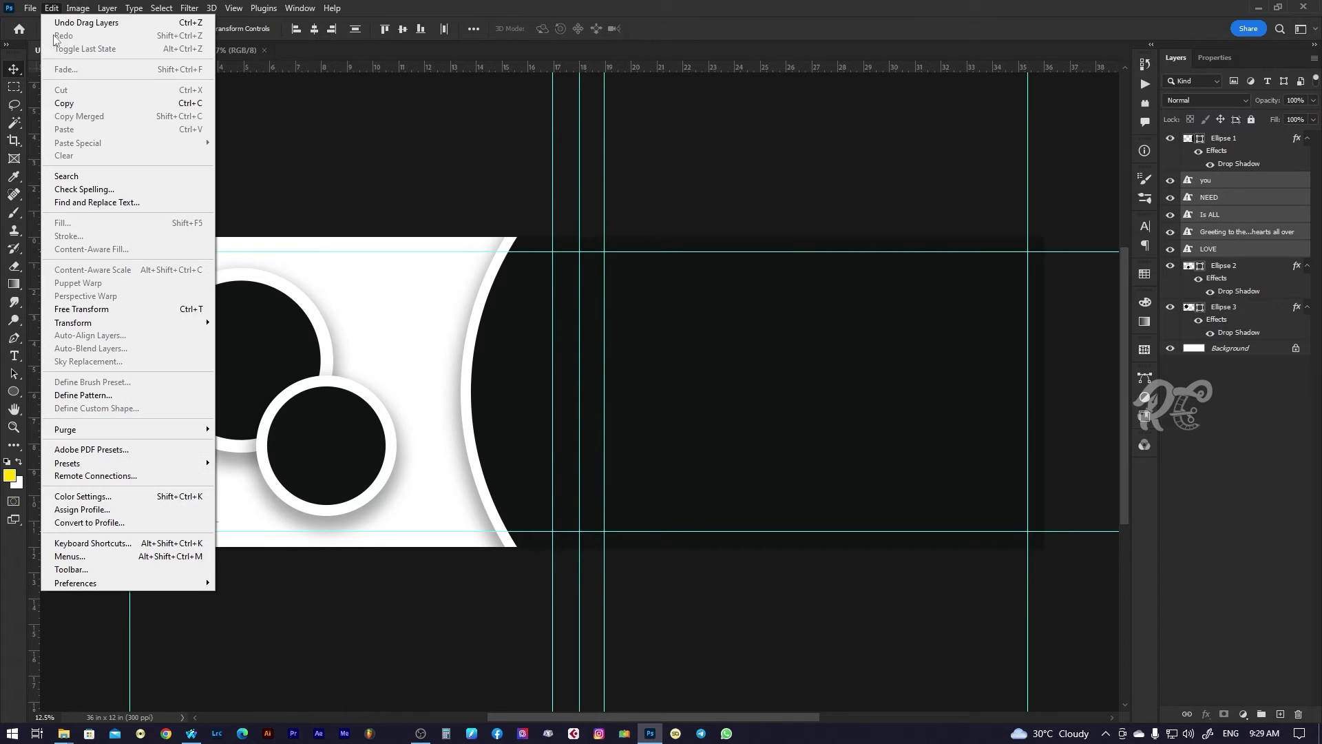
pyautogui.click(96, 310)
pyautogui.click(697, 295)
pyautogui.moveTo(229, 494); pyautogui.dragTo(259, 463)
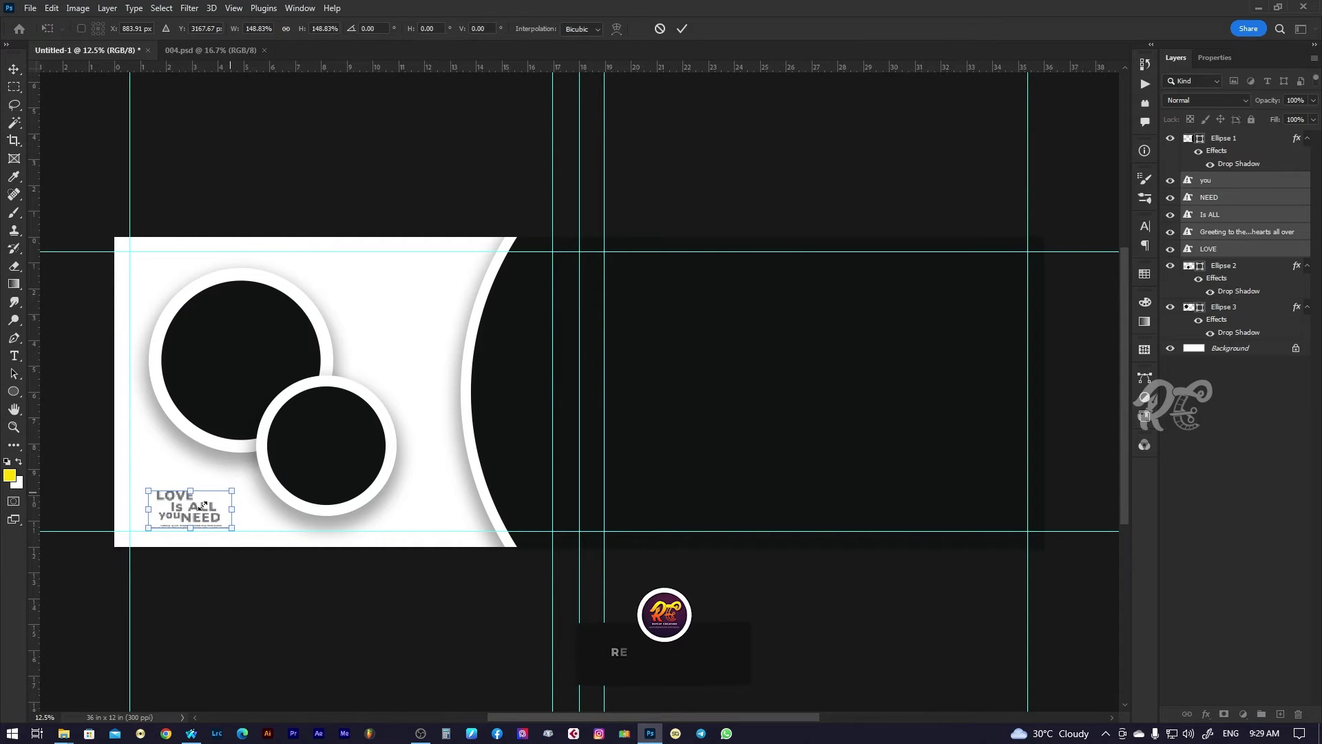
pyautogui.moveTo(204, 506); pyautogui.dragTo(209, 498)
pyautogui.press('Return')
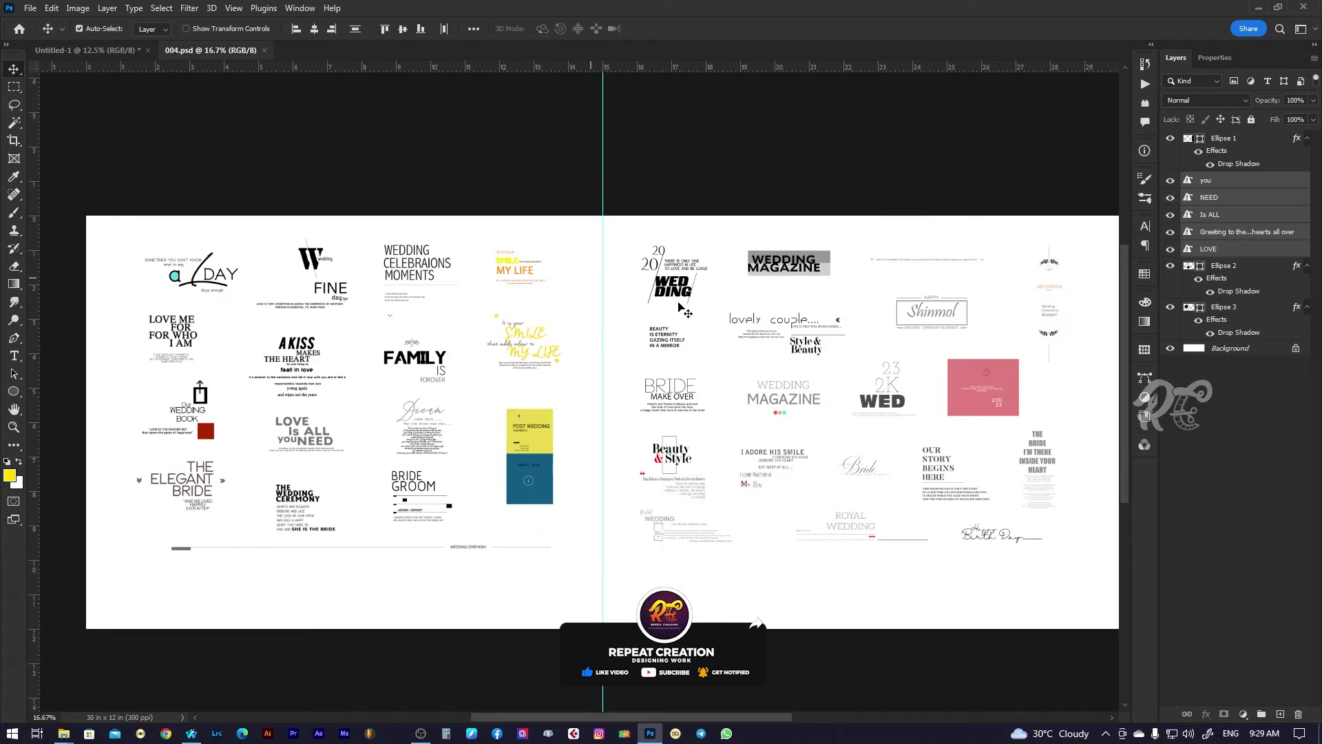
pyautogui.click(200, 54)
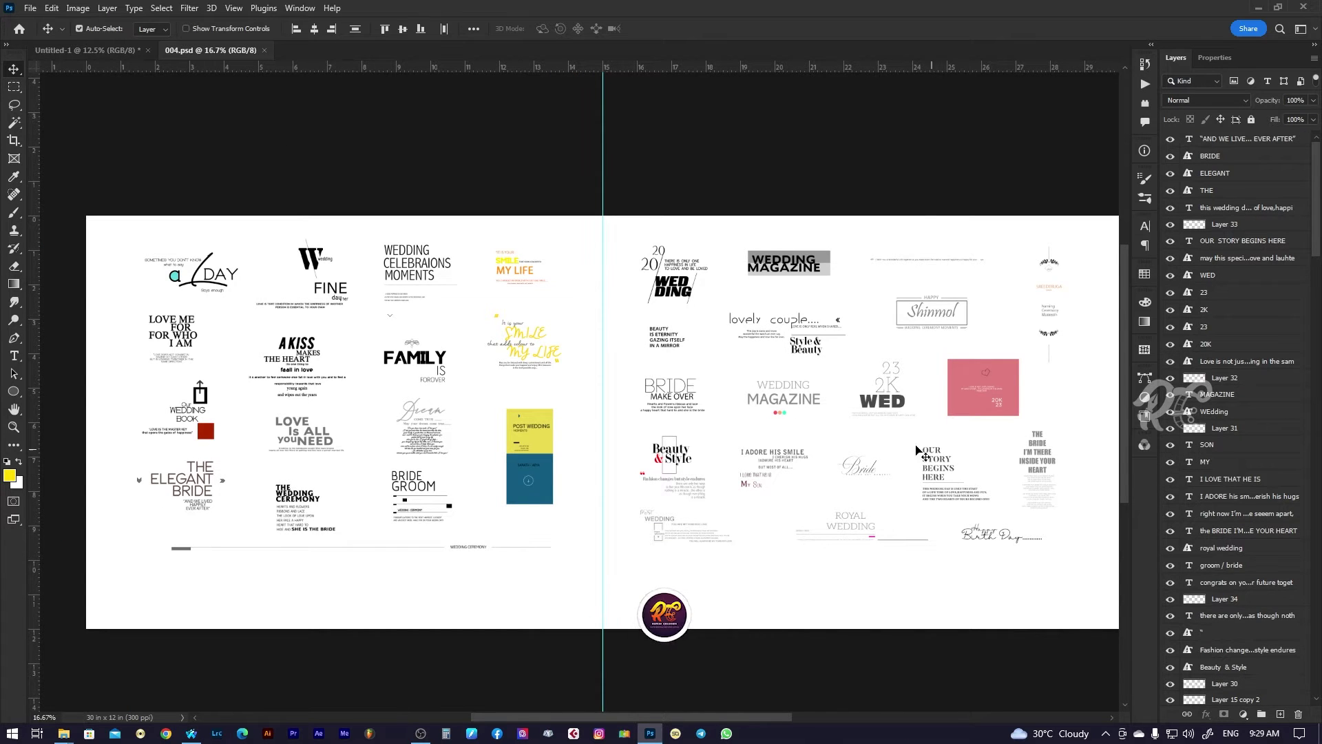
# Bring the OUR STORY BEGINS HERE text block into the spread and enlarge it to about 212%.
pyautogui.moveTo(920, 449); pyautogui.dragTo(222, 104)
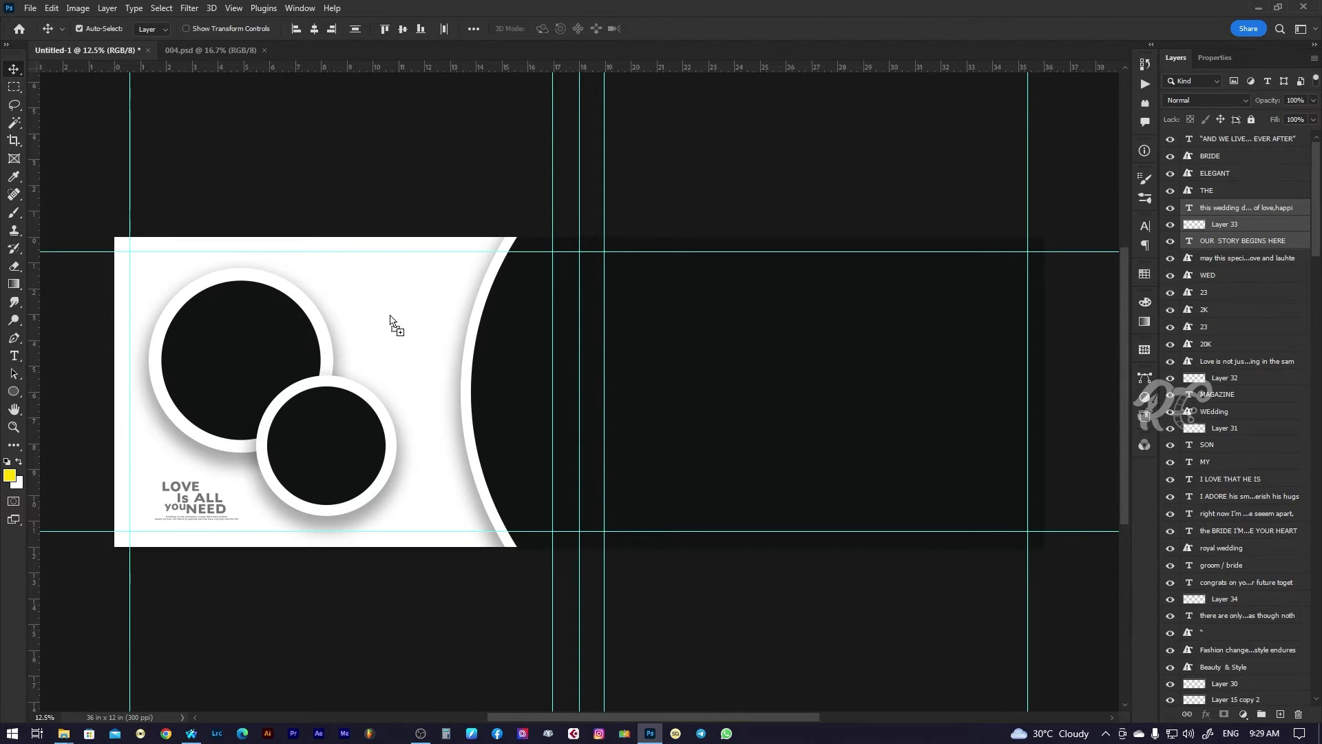
pyautogui.moveTo(221, 104)
pyautogui.mouseDown()
pyautogui.moveTo(398, 326)
pyautogui.moveTo(414, 324)
pyautogui.mouseUp()
pyautogui.click(53, 7)
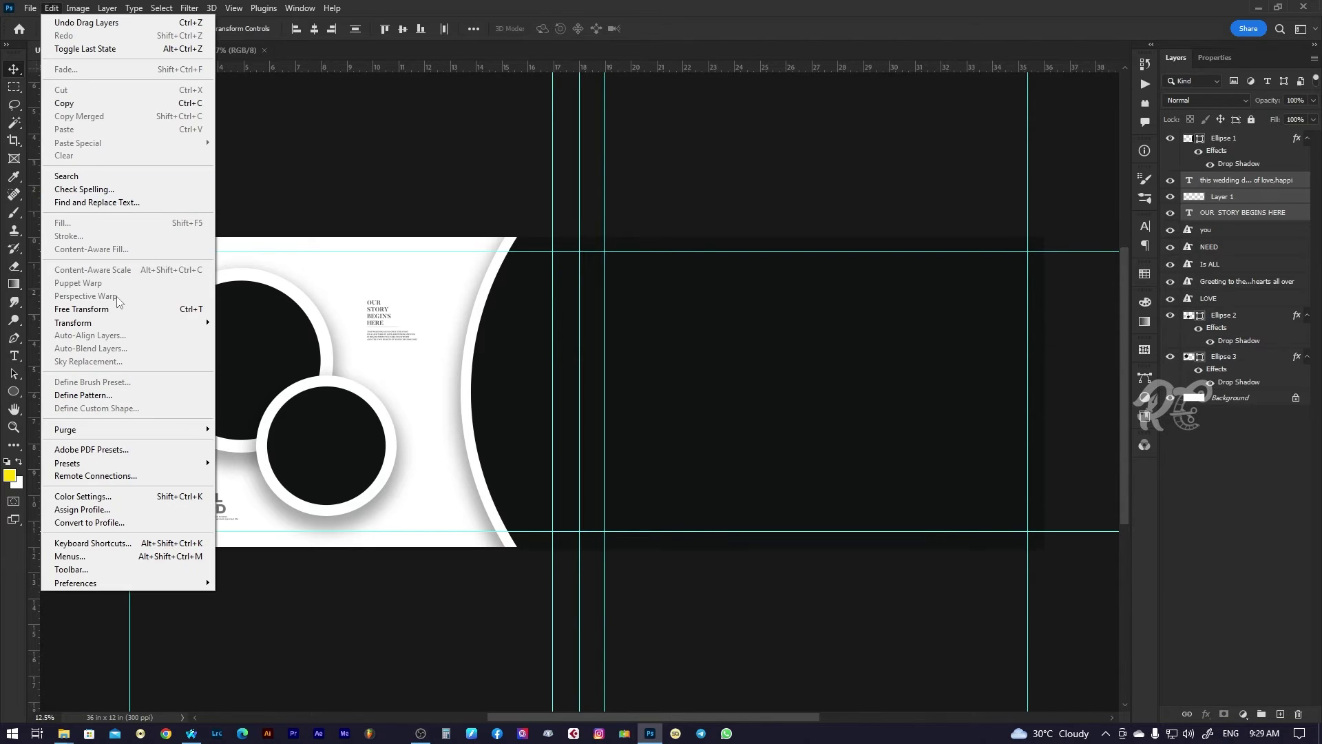
pyautogui.click(118, 304)
pyautogui.moveTo(416, 300)
pyautogui.mouseDown()
pyautogui.moveTo(448, 260)
pyautogui.moveTo(443, 310)
pyautogui.mouseUp()
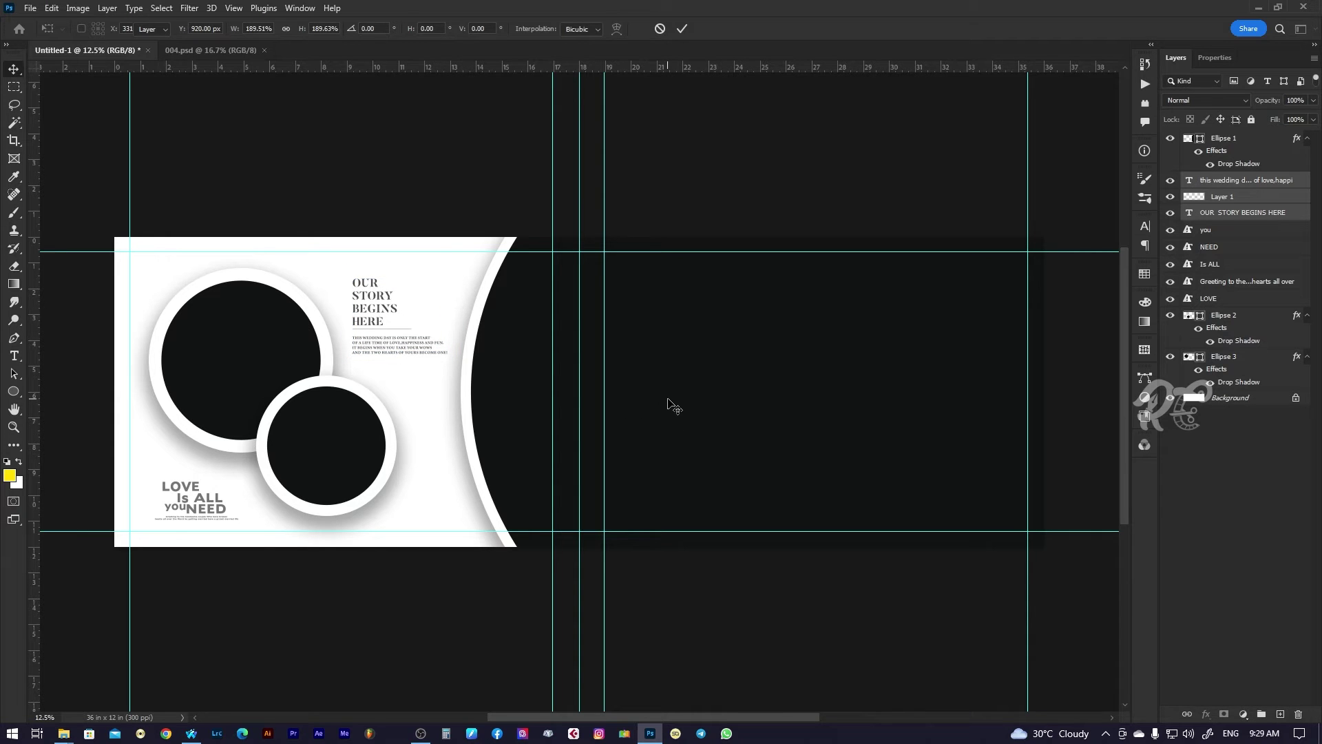
# Preview the spread with panels and guides hidden, then restore them.
pyautogui.press('Tab')
pyautogui.hotkey('ctrl', ';')
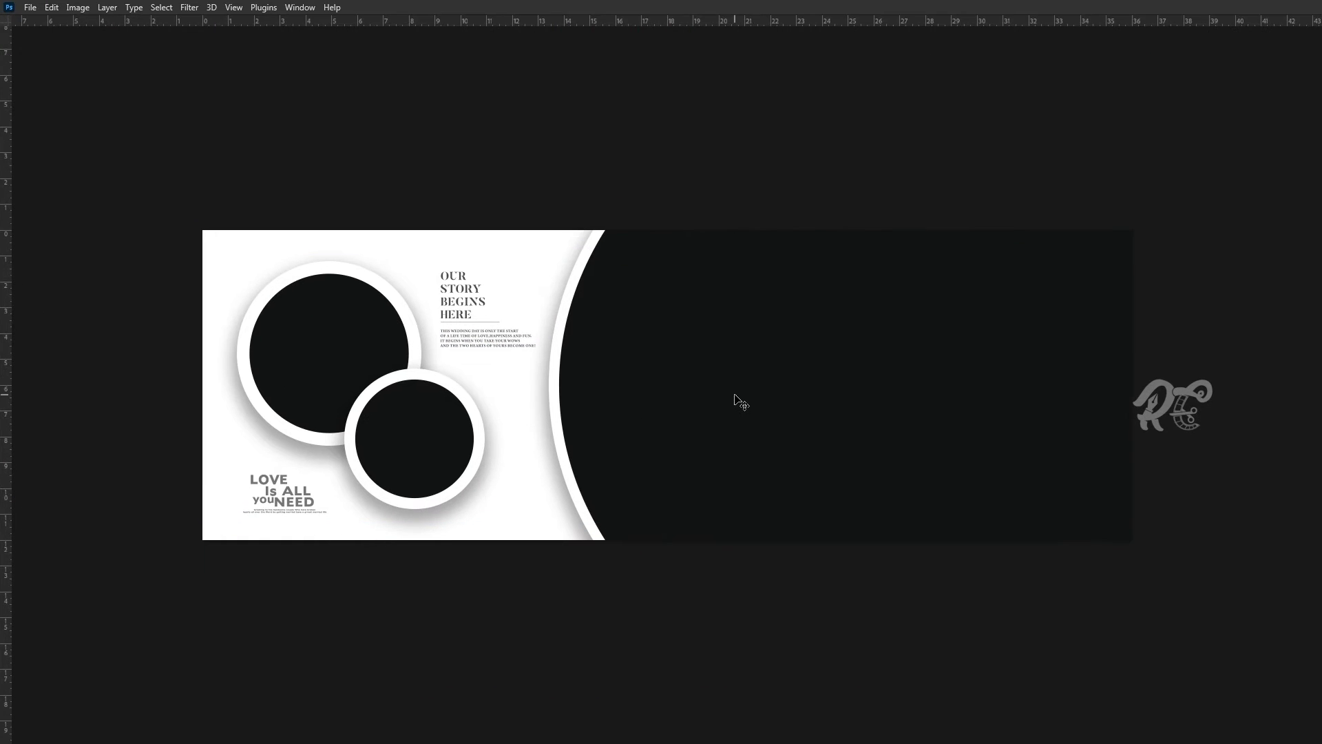
pyautogui.click(725, 399)
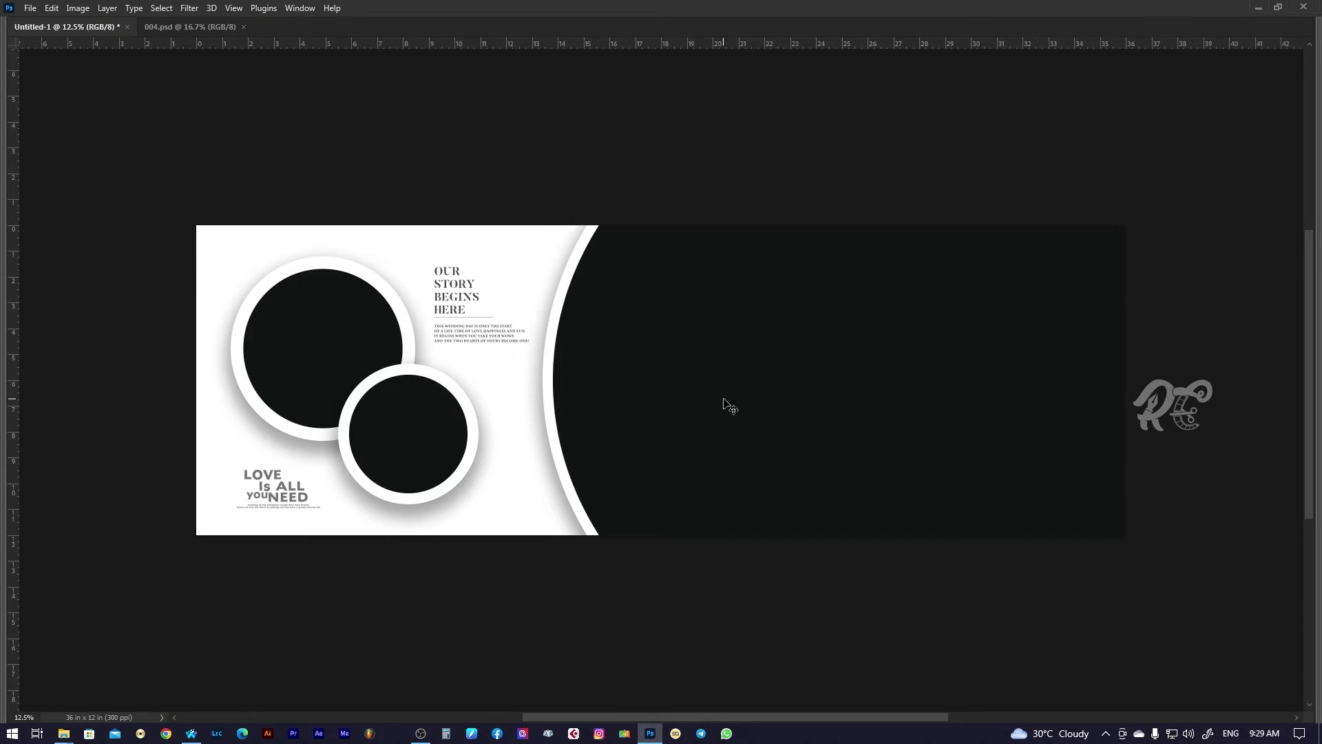
pyautogui.press('Tab')
pyautogui.hotkey('ctrl', ';')
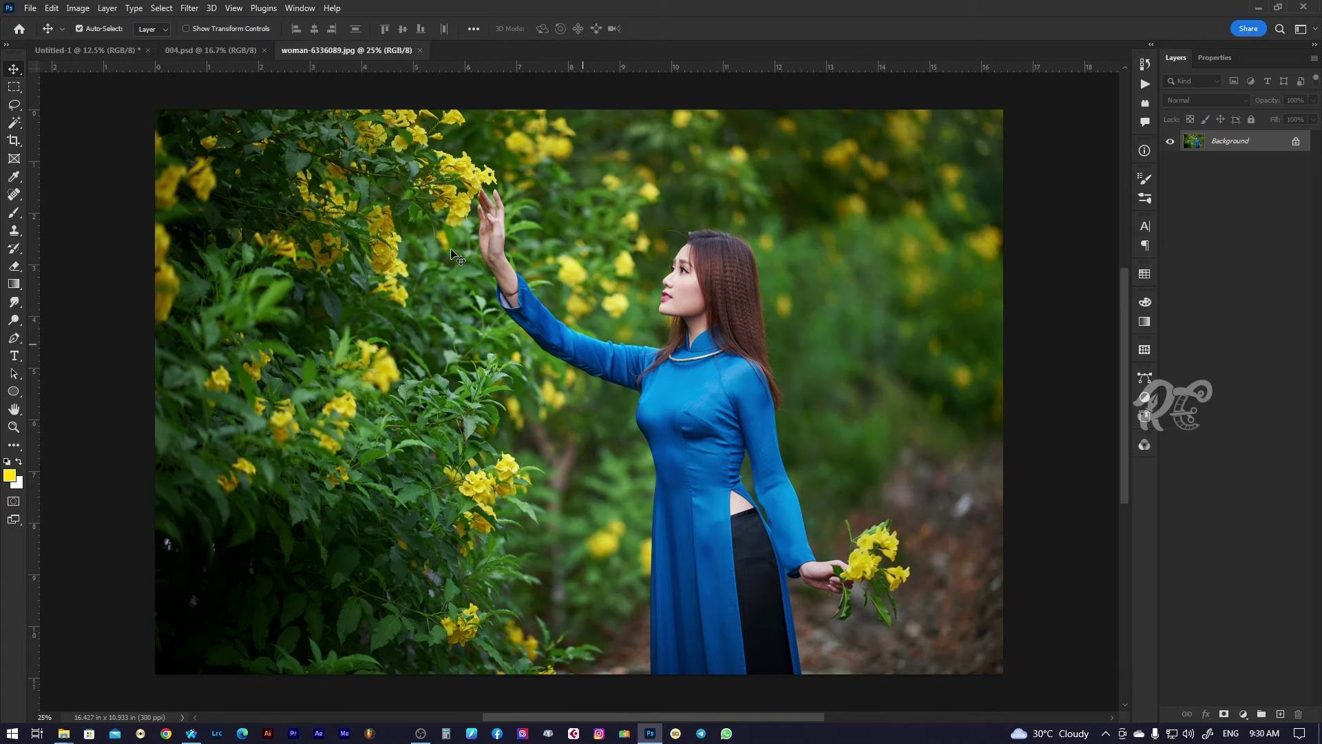
# Select the Ellipse 1 layer in the album spread.
pyautogui.click(109, 52)
pyautogui.rightClick(831, 317)
pyautogui.click(843, 320)
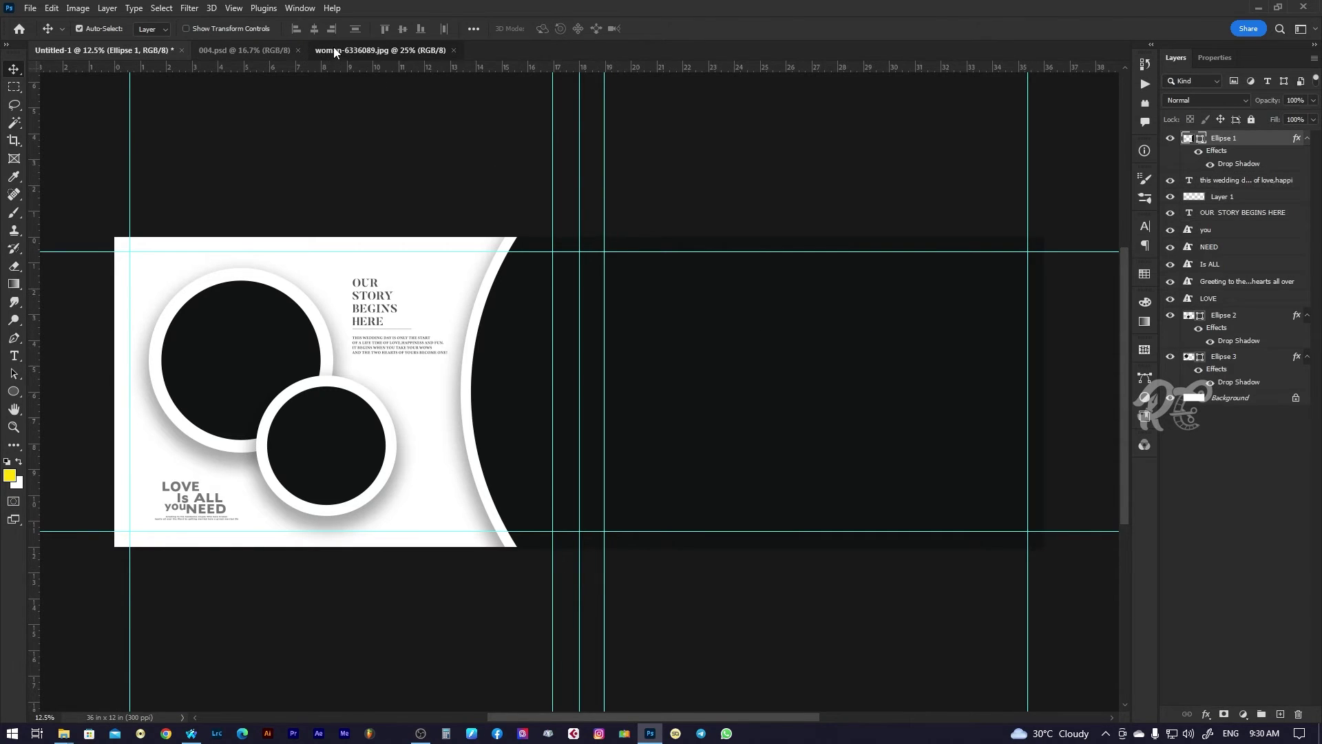
# Launch the Camera Raw Filter on woman-6336089.jpg.
pyautogui.click(333, 48)
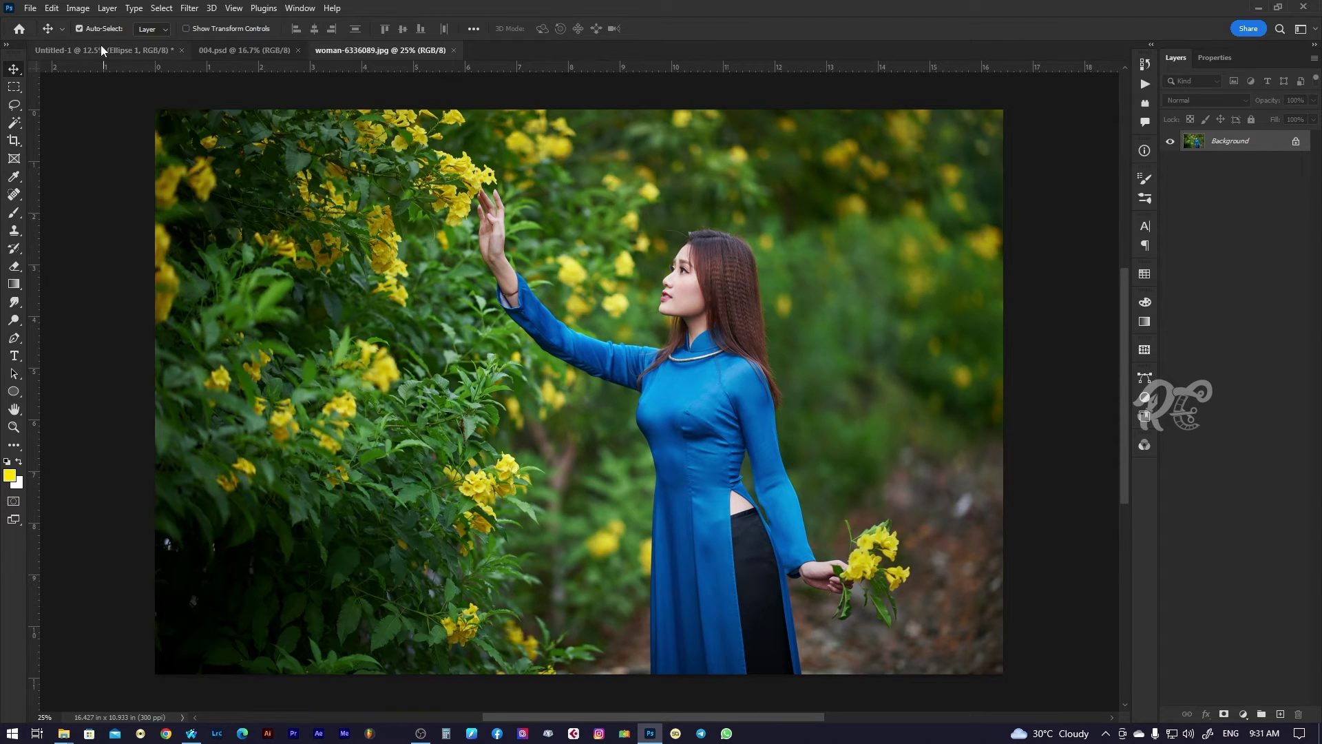
pyautogui.click(192, 9)
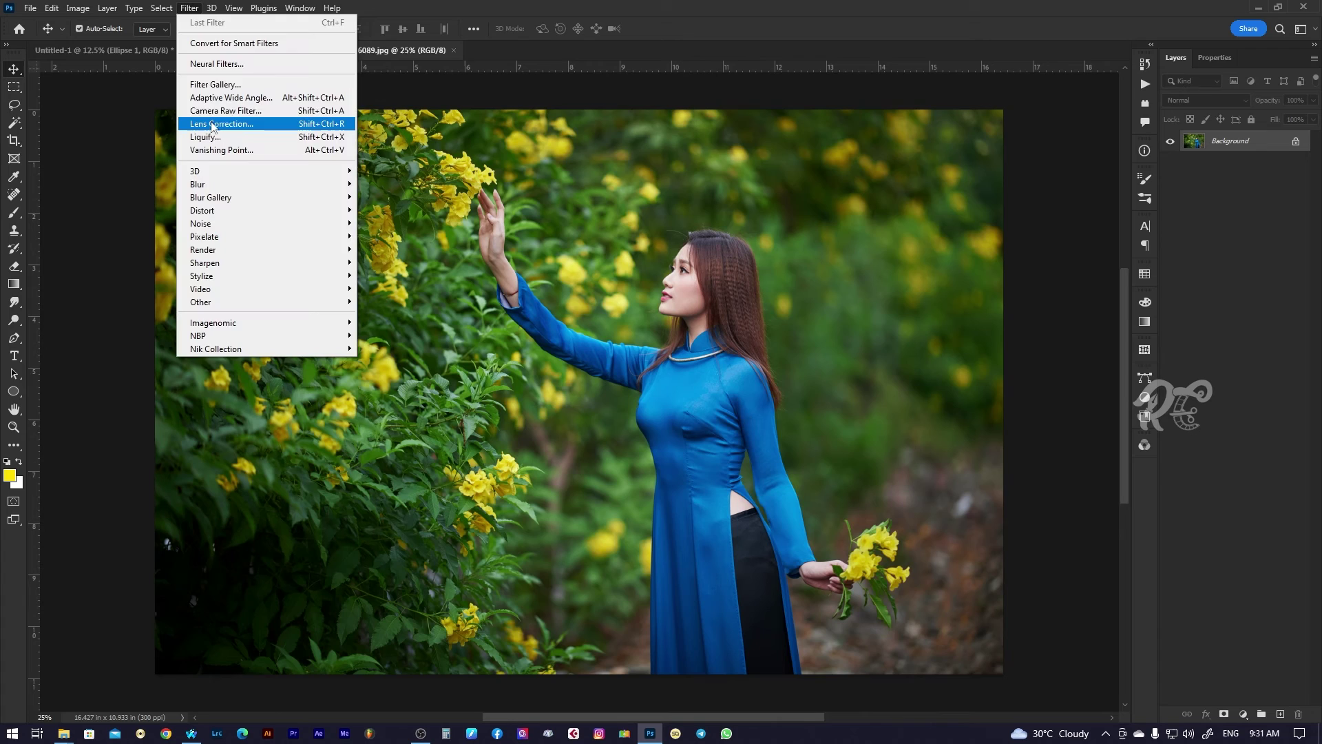
pyautogui.click(235, 111)
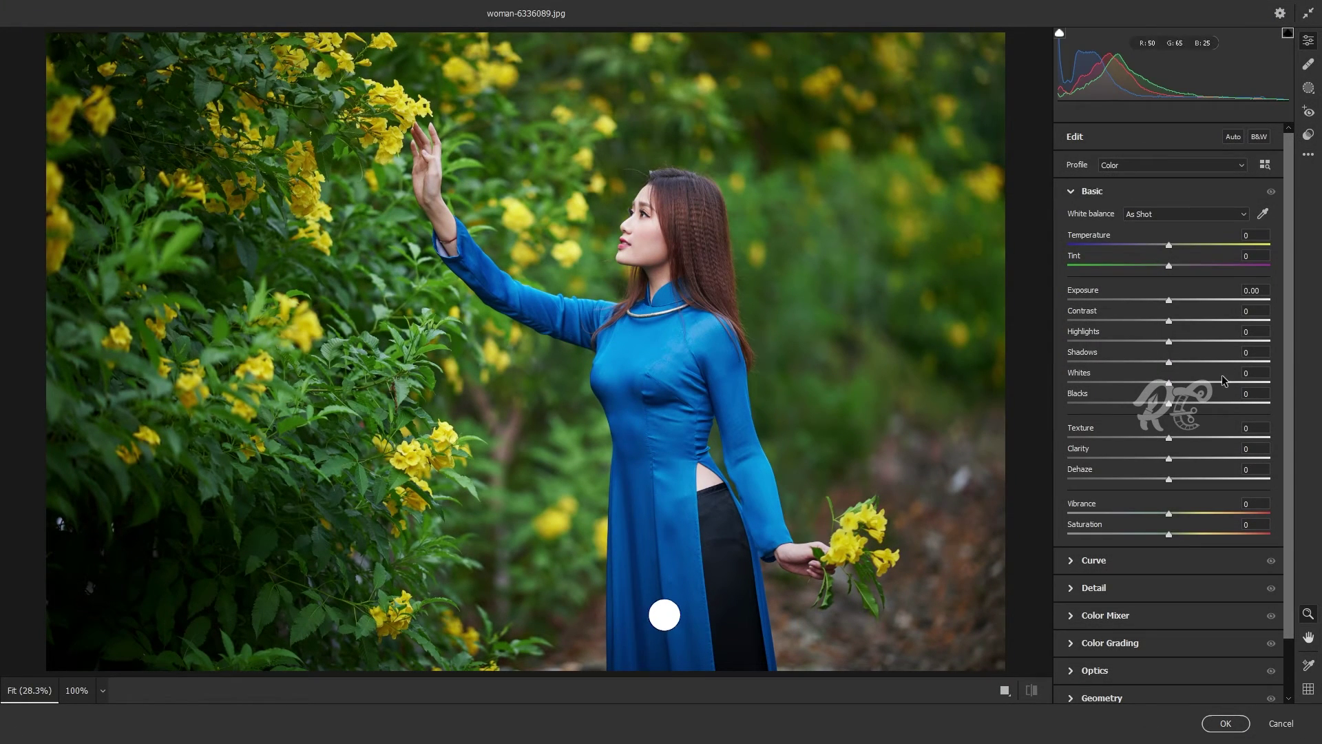
# In Camera Raw's Color Mixer, set Greens saturation to +73 and hue to +44.
pyautogui.click(1124, 620)
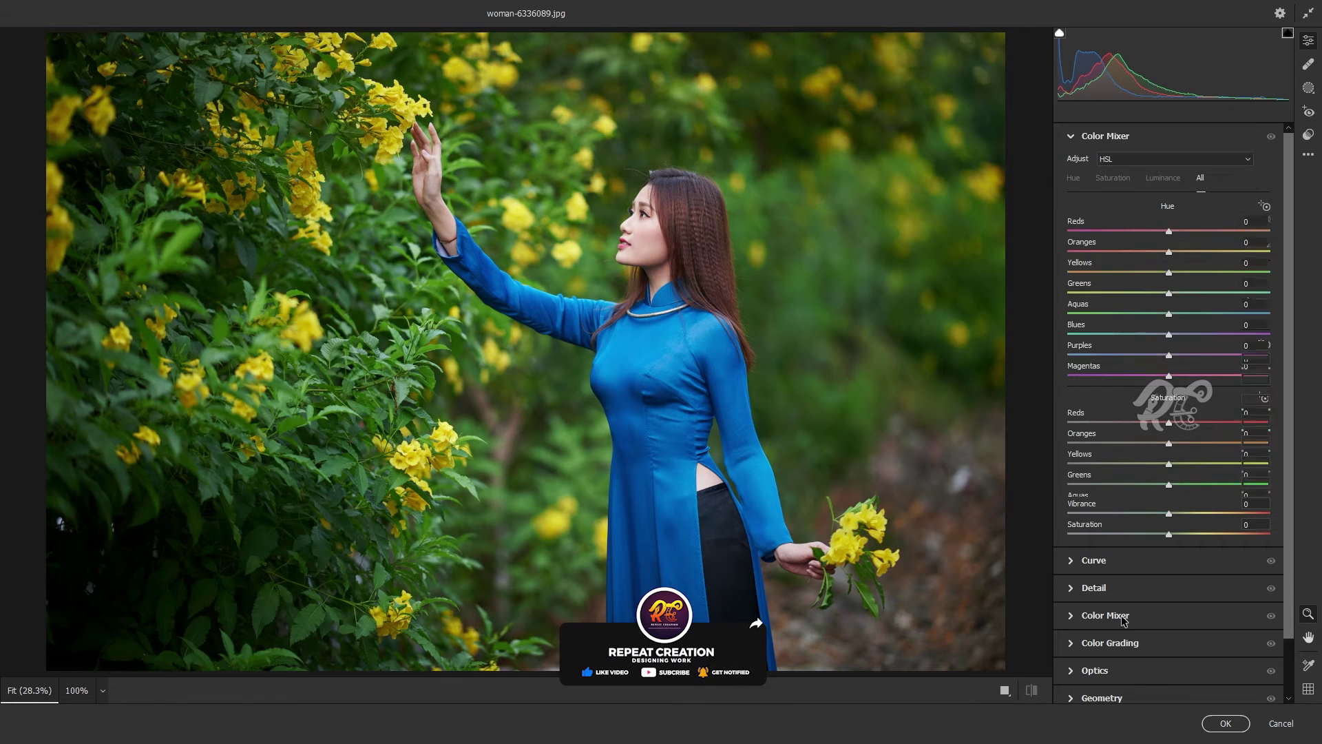
pyautogui.moveTo(1168, 486); pyautogui.dragTo(1267, 497)
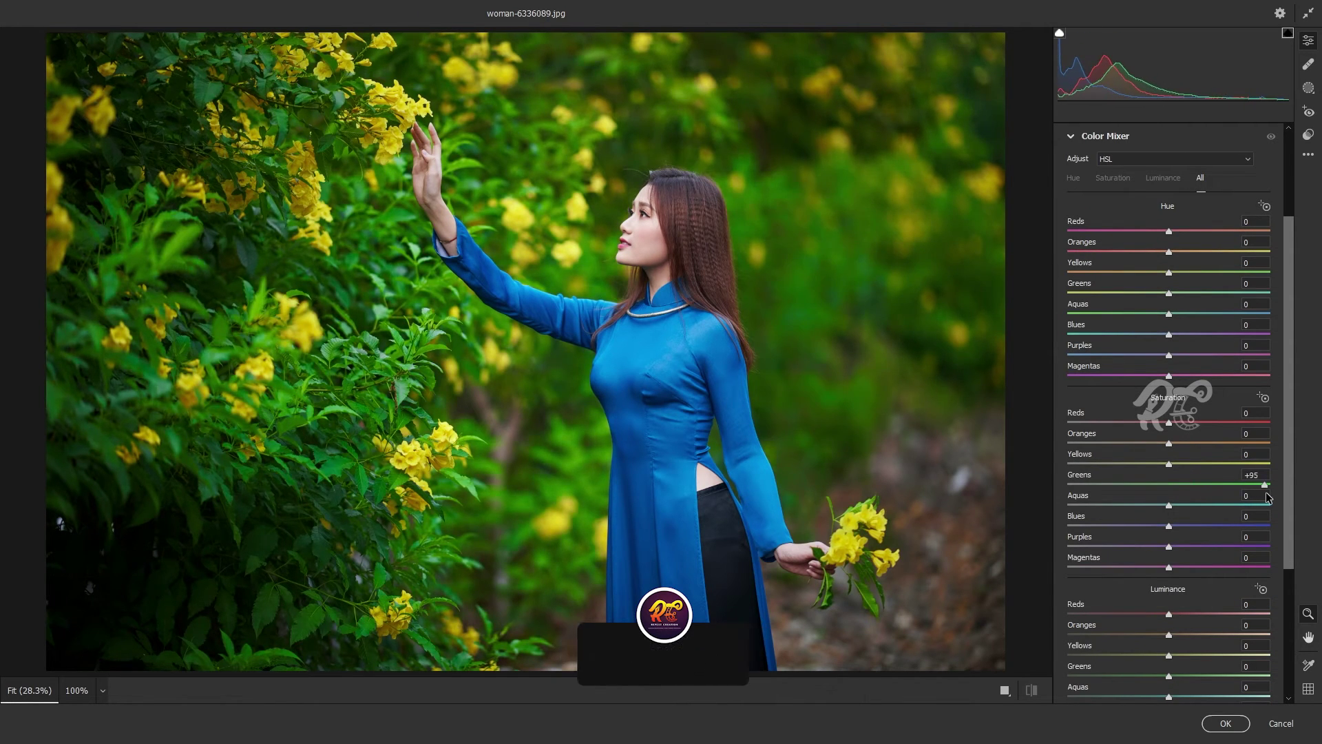
pyautogui.moveTo(1249, 491); pyautogui.dragTo(1243, 490)
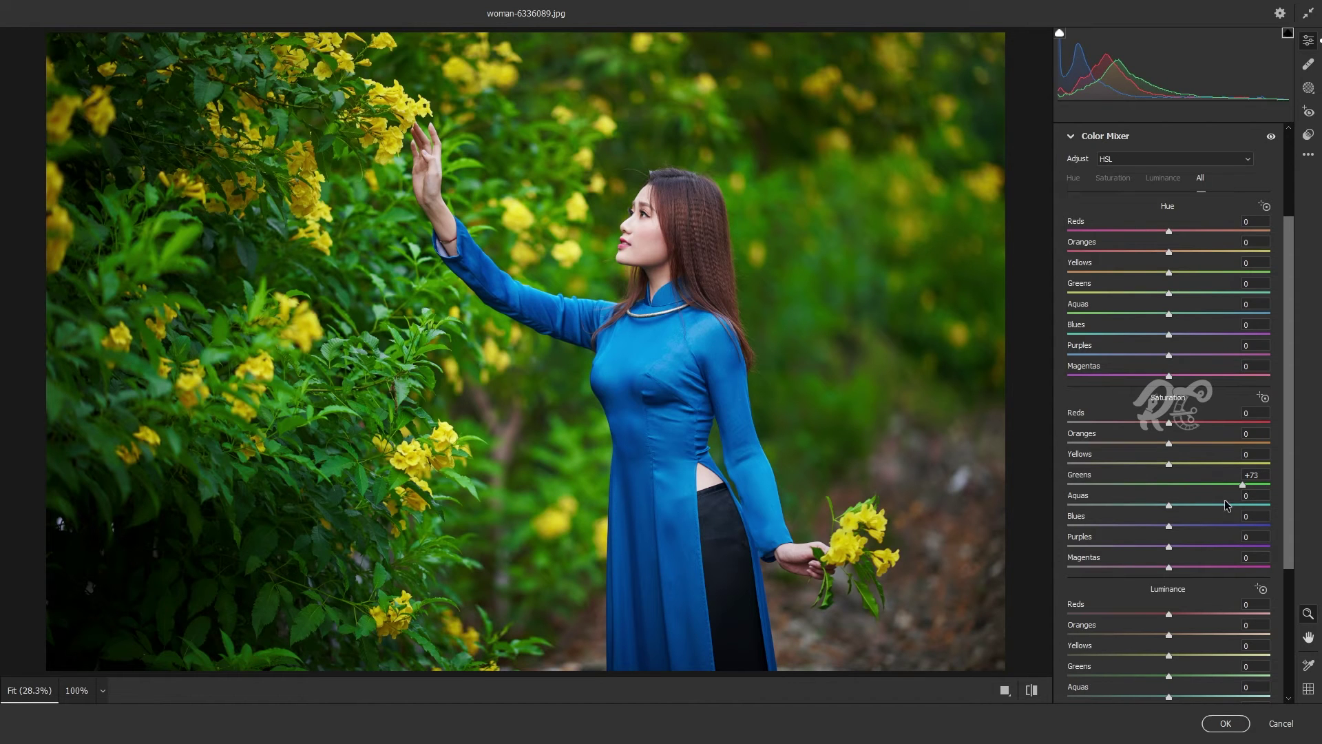
pyautogui.moveTo(1169, 293)
pyautogui.mouseDown()
pyautogui.moveTo(1124, 294)
pyautogui.moveTo(1081, 326)
pyautogui.mouseUp()
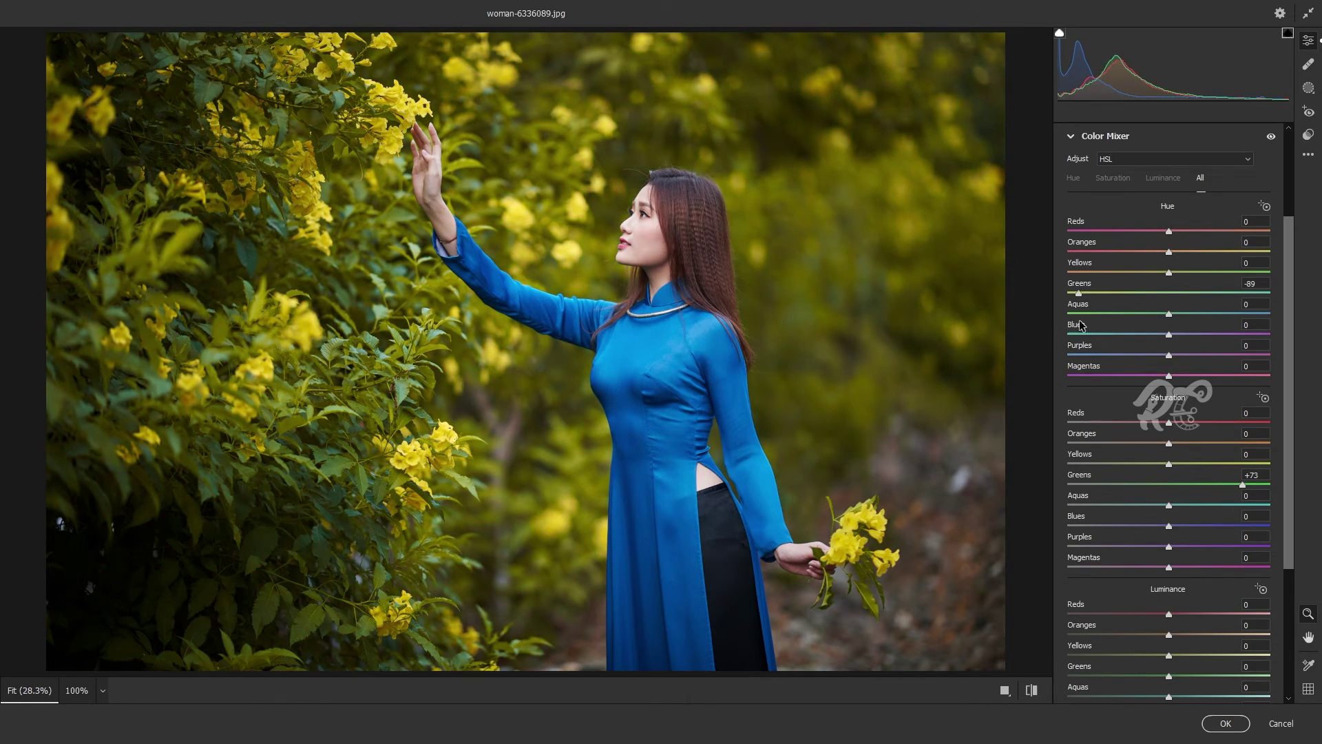
pyautogui.moveTo(1082, 325); pyautogui.dragTo(1216, 348)
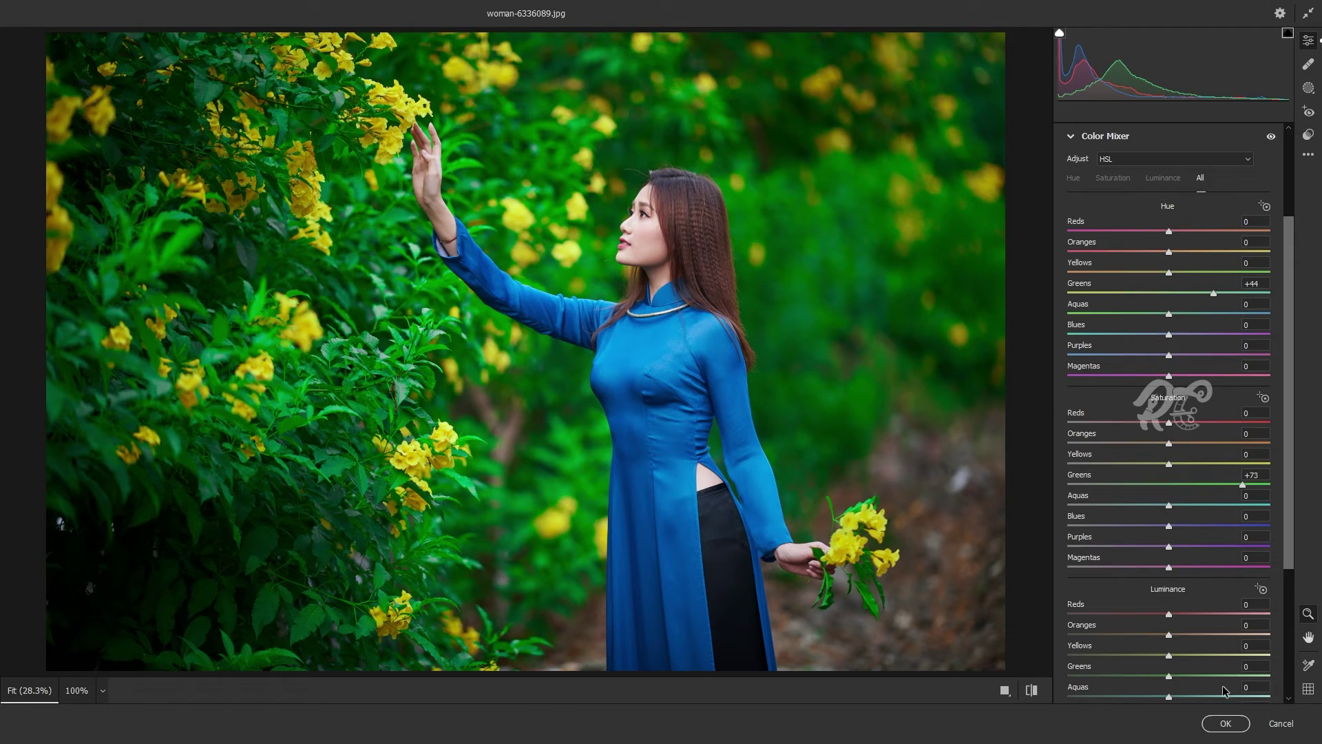
pyautogui.click(1229, 724)
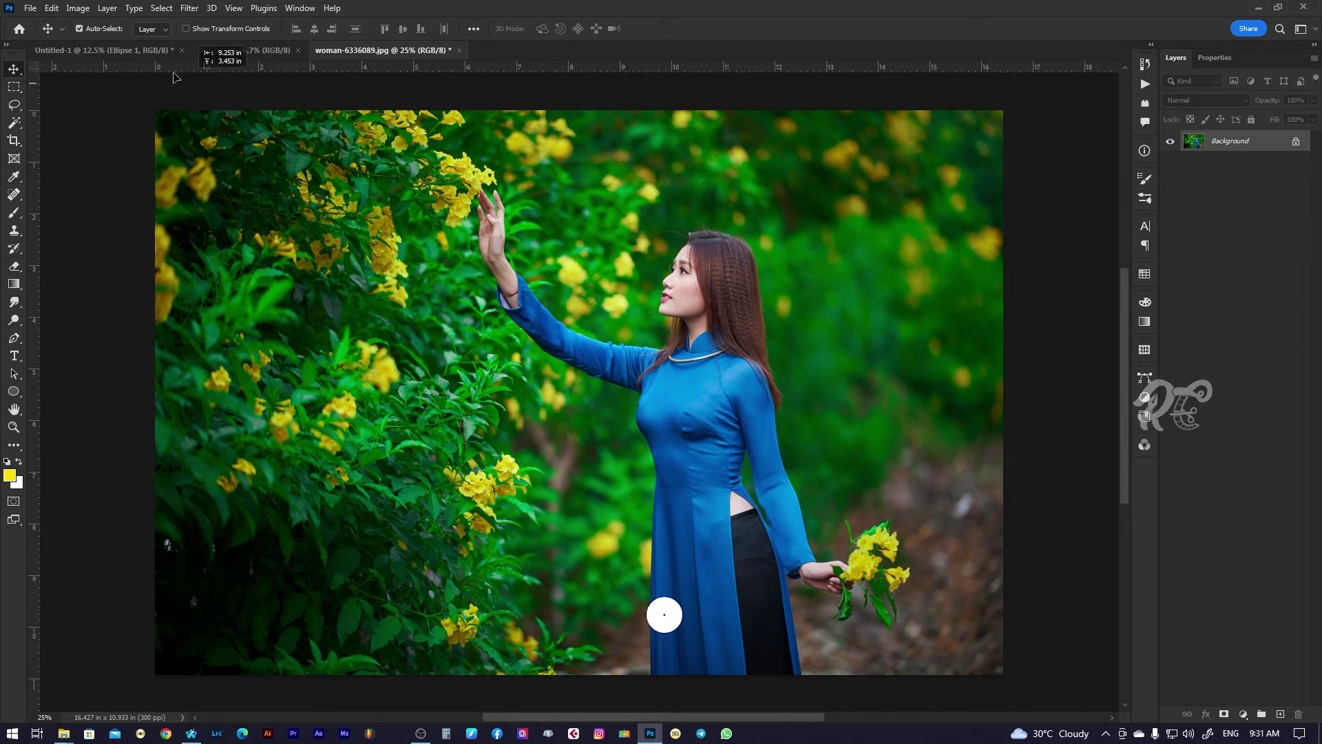
# Drag the edited flower photo into the spread and enlarge it to cover the right page.
pyautogui.scroll(2, 276, 104)
pyautogui.moveTo(153, 55); pyautogui.dragTo(781, 395)
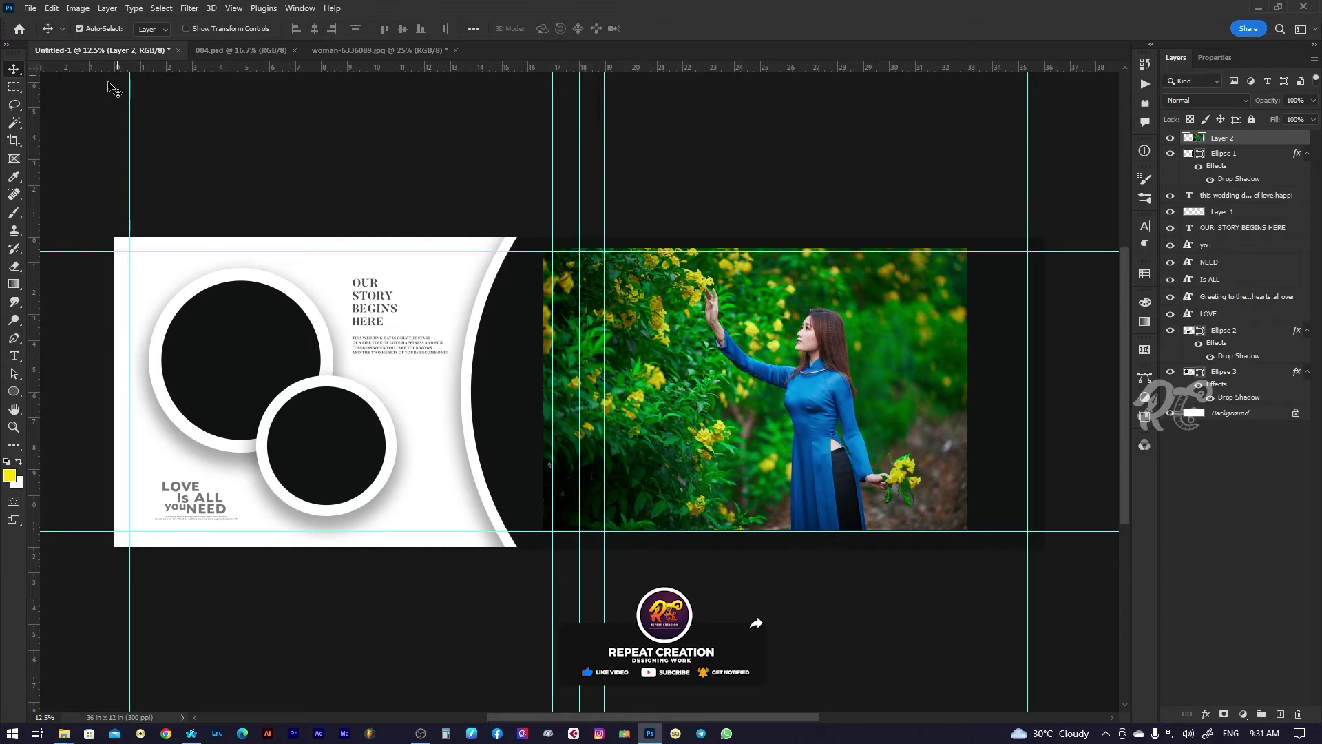
pyautogui.click(52, 7)
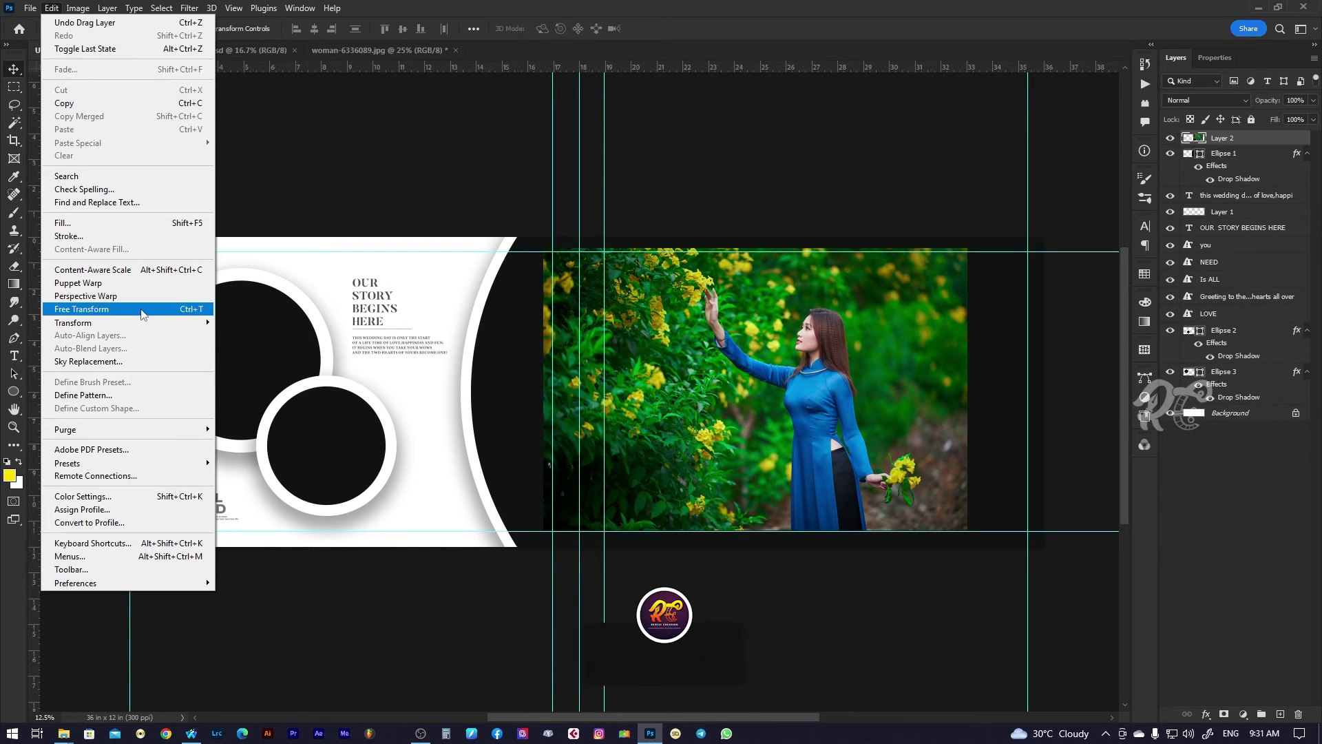
pyautogui.click(138, 308)
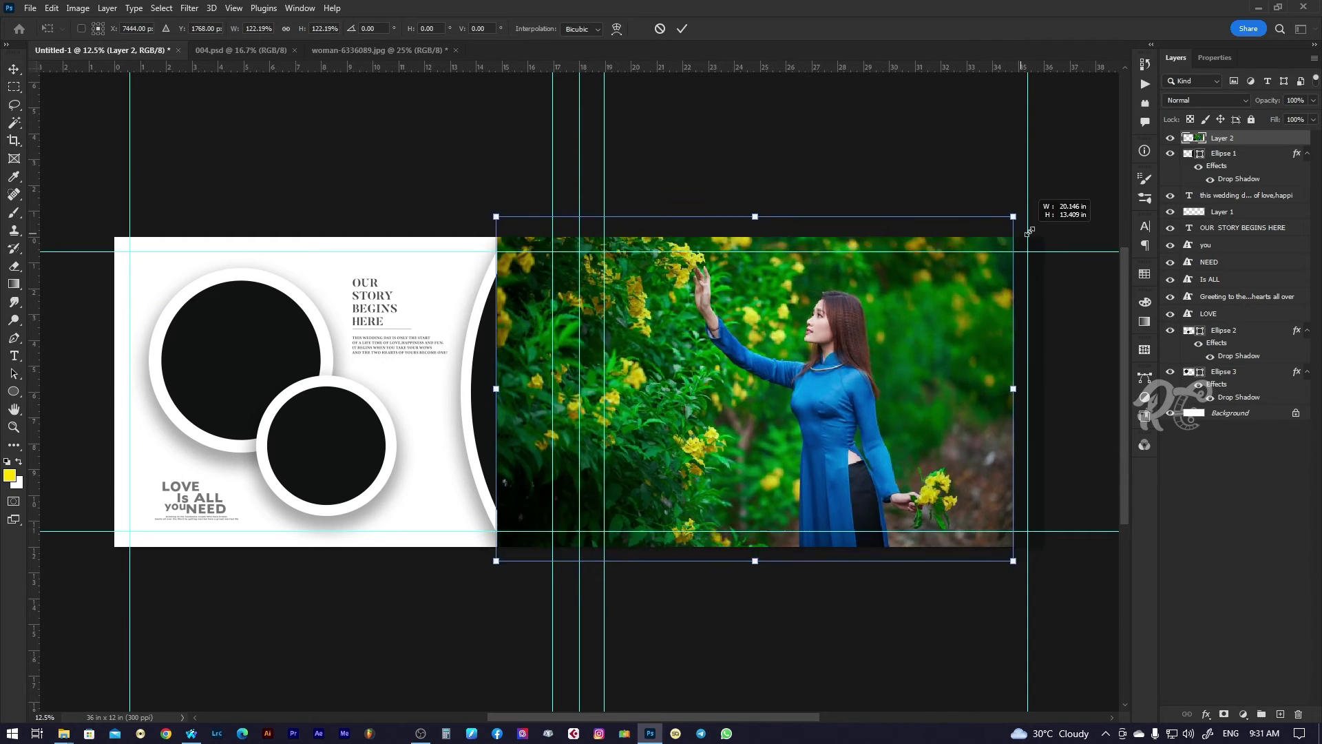
pyautogui.moveTo(967, 246); pyautogui.dragTo(1047, 195)
pyautogui.press('Return')
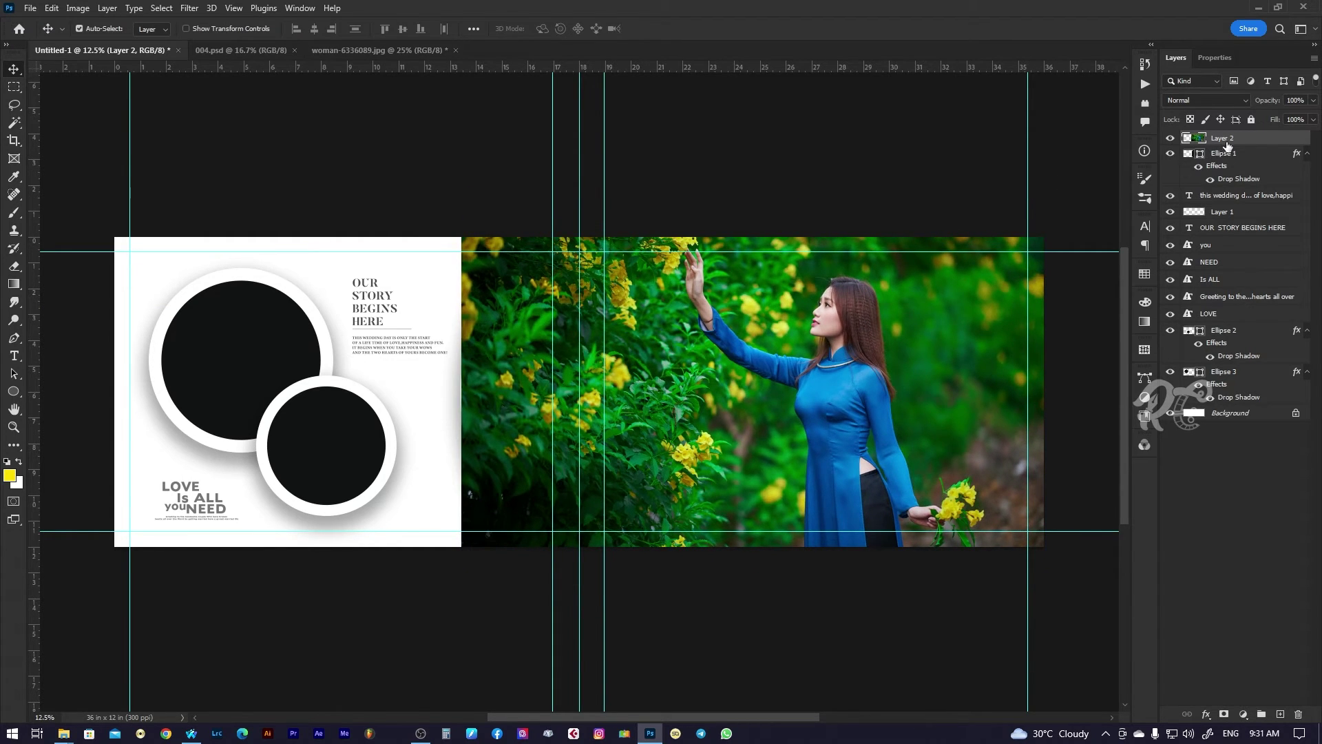
# Clip Layer 2 into the curved ellipse shape, then fine-tune its size and position lower.
pyautogui.rightClick(1227, 145)
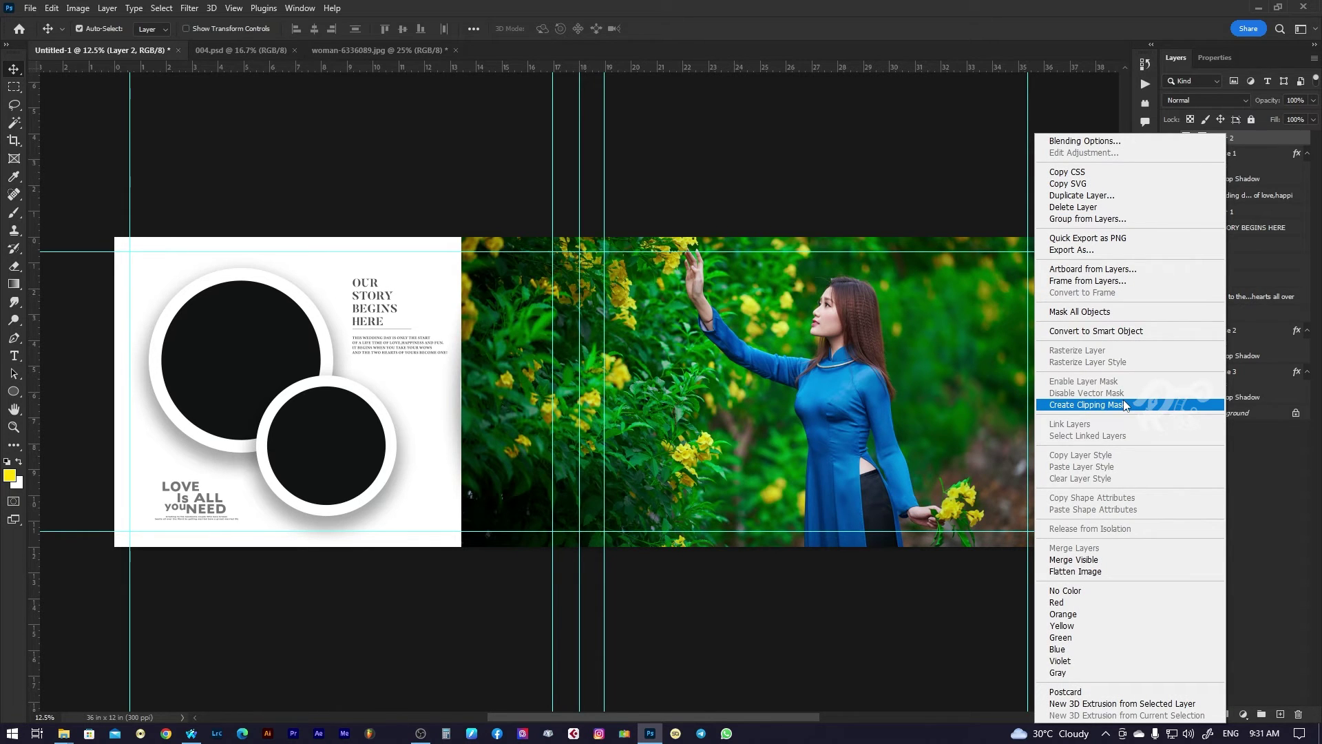
pyautogui.click(1125, 405)
pyautogui.moveTo(824, 387)
pyautogui.mouseDown()
pyautogui.moveTo(839, 395)
pyautogui.moveTo(842, 333)
pyautogui.moveTo(842, 352)
pyautogui.mouseUp()
pyautogui.hotkey('ctrl', 't')
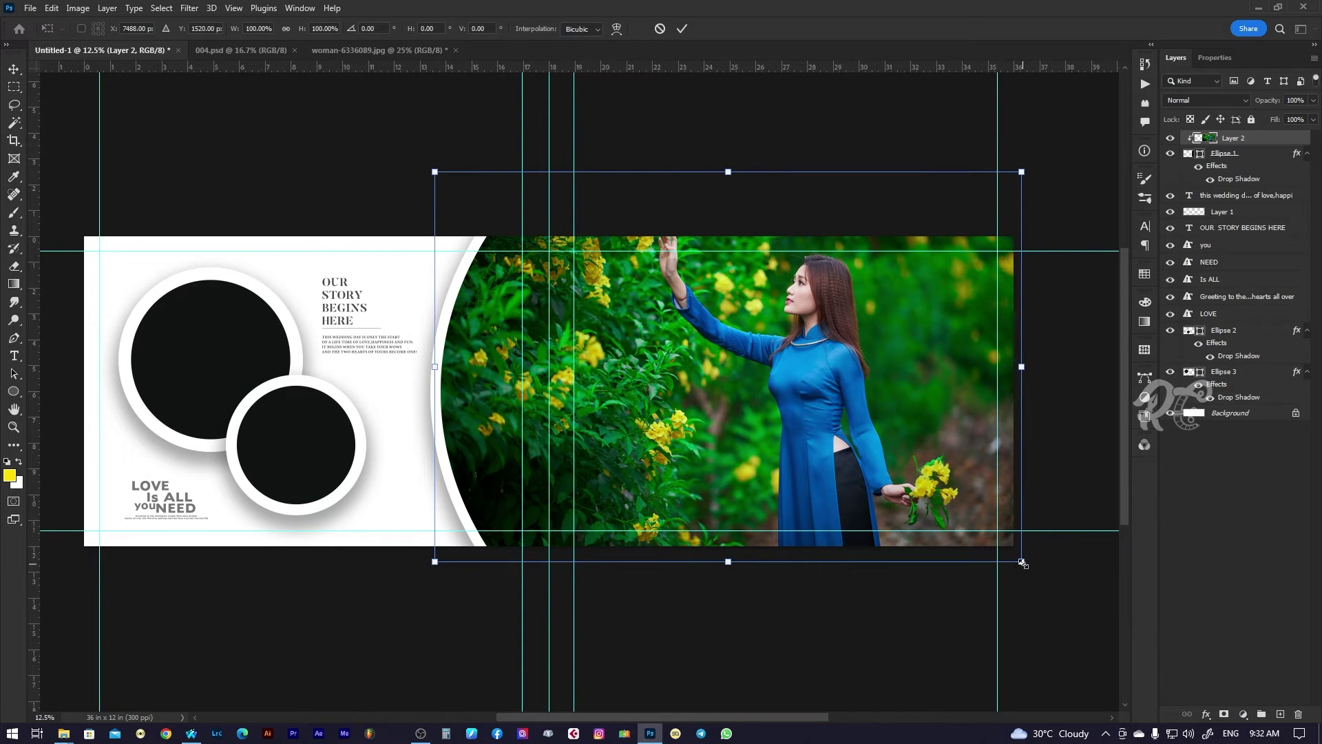
pyautogui.moveTo(1021, 561); pyautogui.dragTo(1018, 560)
pyautogui.press('Return')
pyautogui.moveTo(879, 390); pyautogui.dragTo(881, 411)
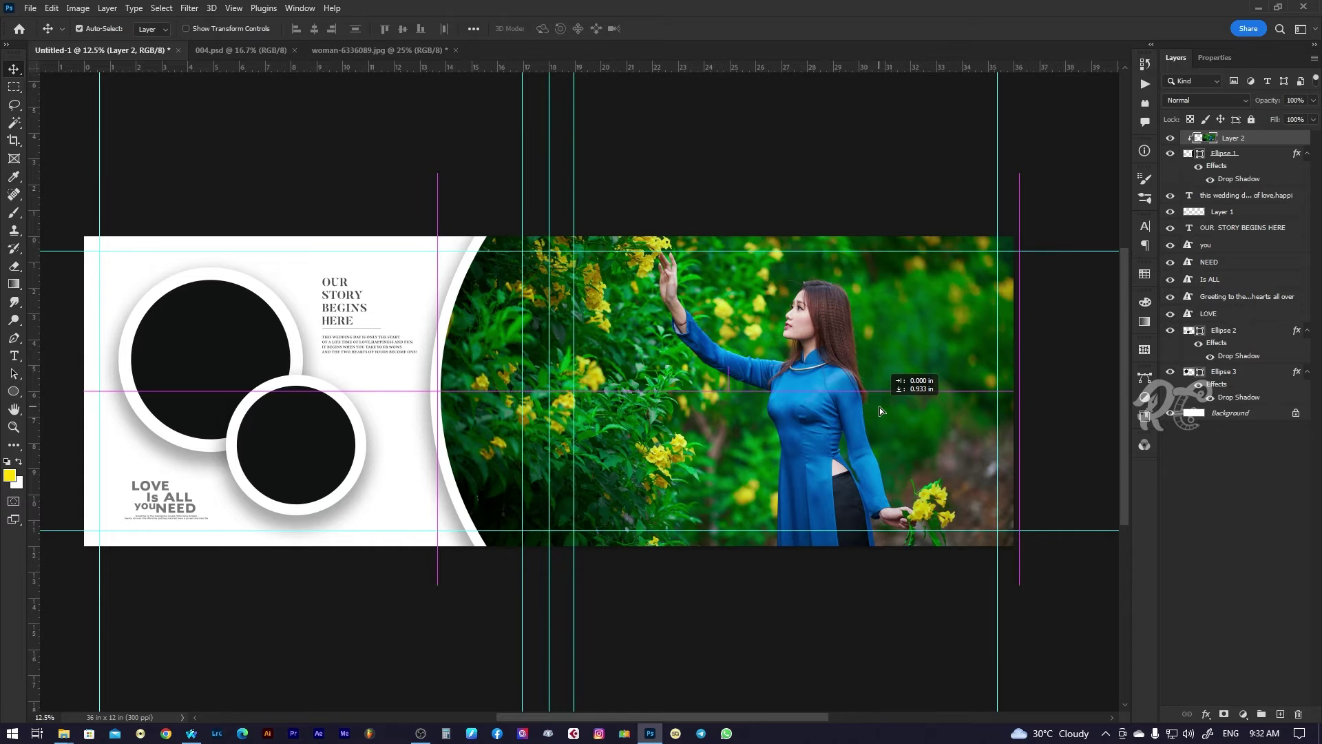
pyautogui.hscroll(-3, 847, 410)
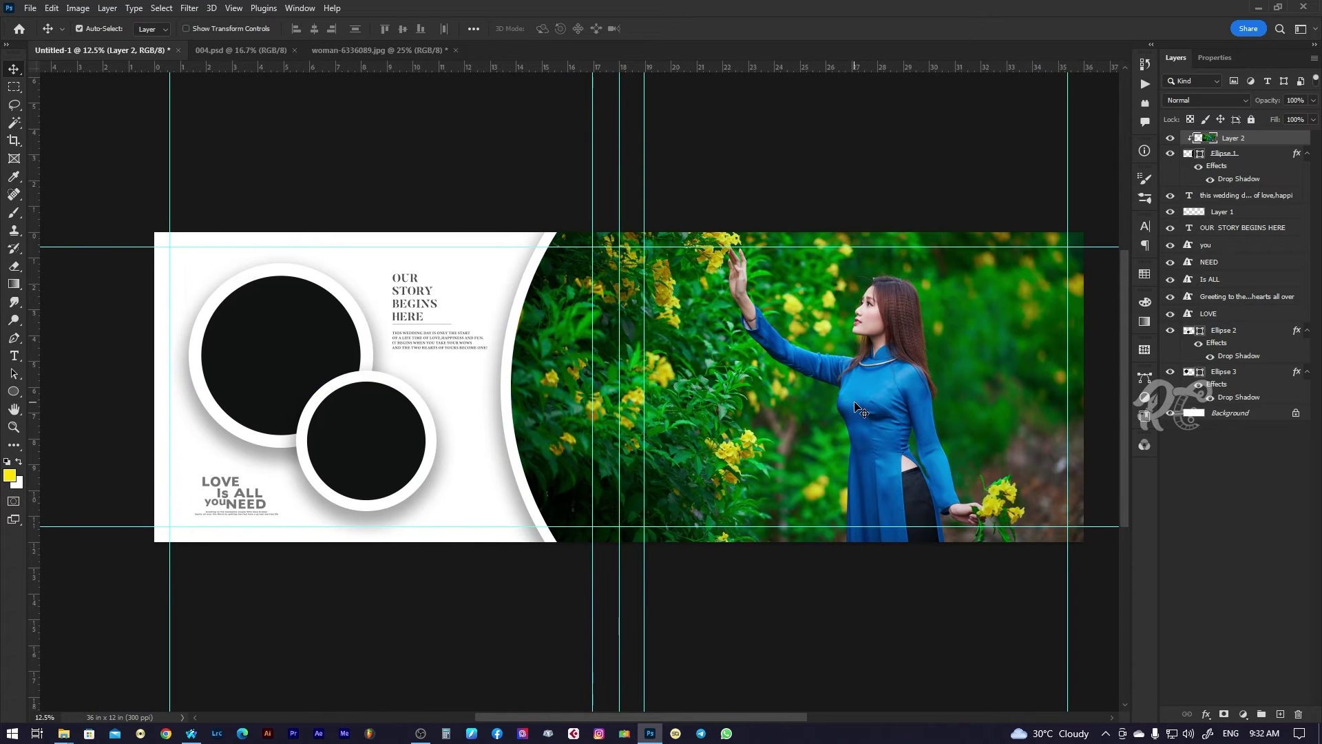
pyautogui.click(289, 319)
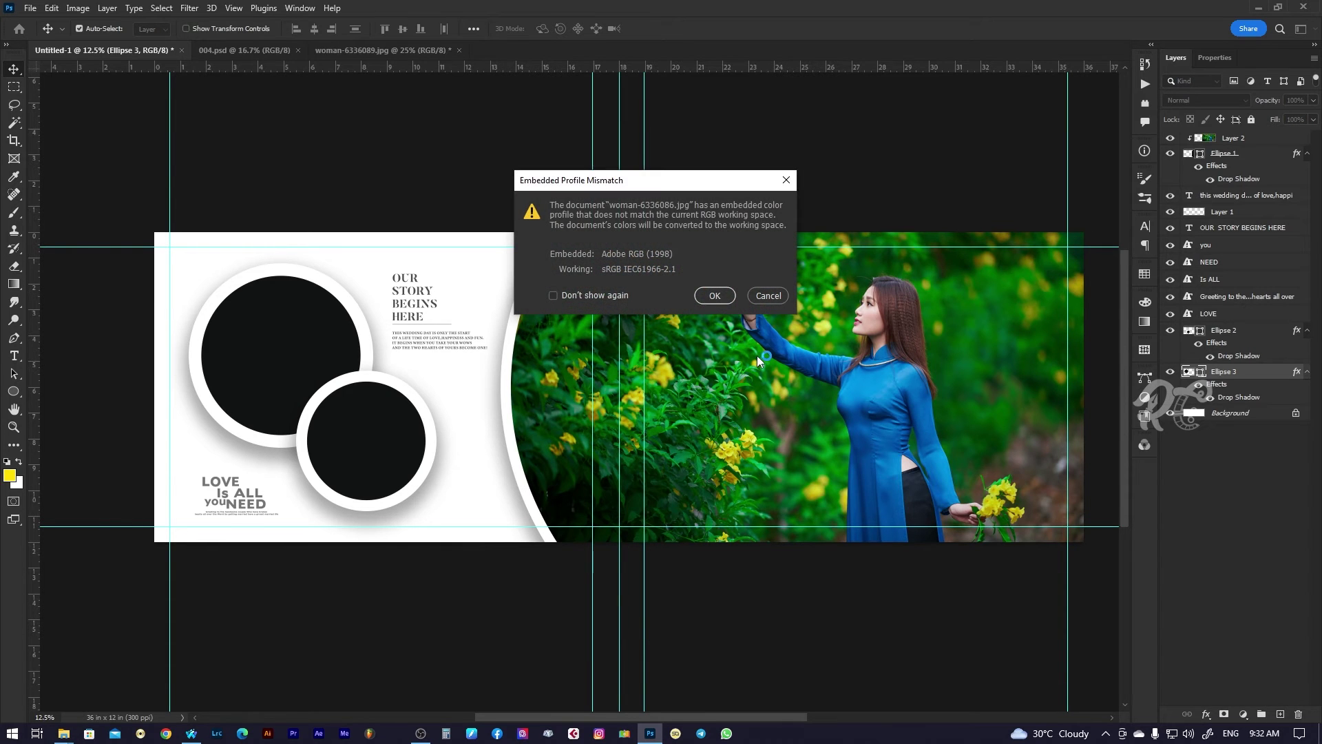
# Open woman-6336086.jpg despite the profile mismatch and reapply the last filter to saturate its greens.
pyautogui.click(713, 296)
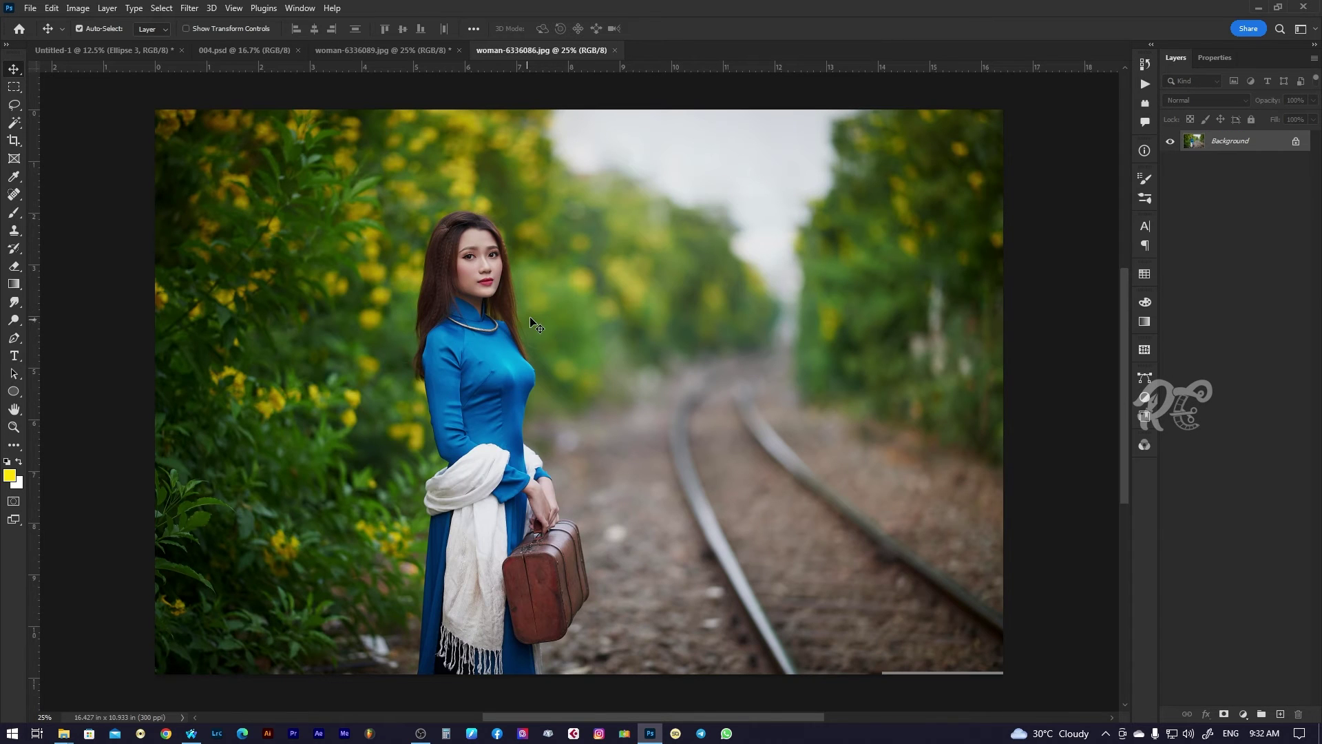
pyautogui.click(185, 13)
pyautogui.click(220, 22)
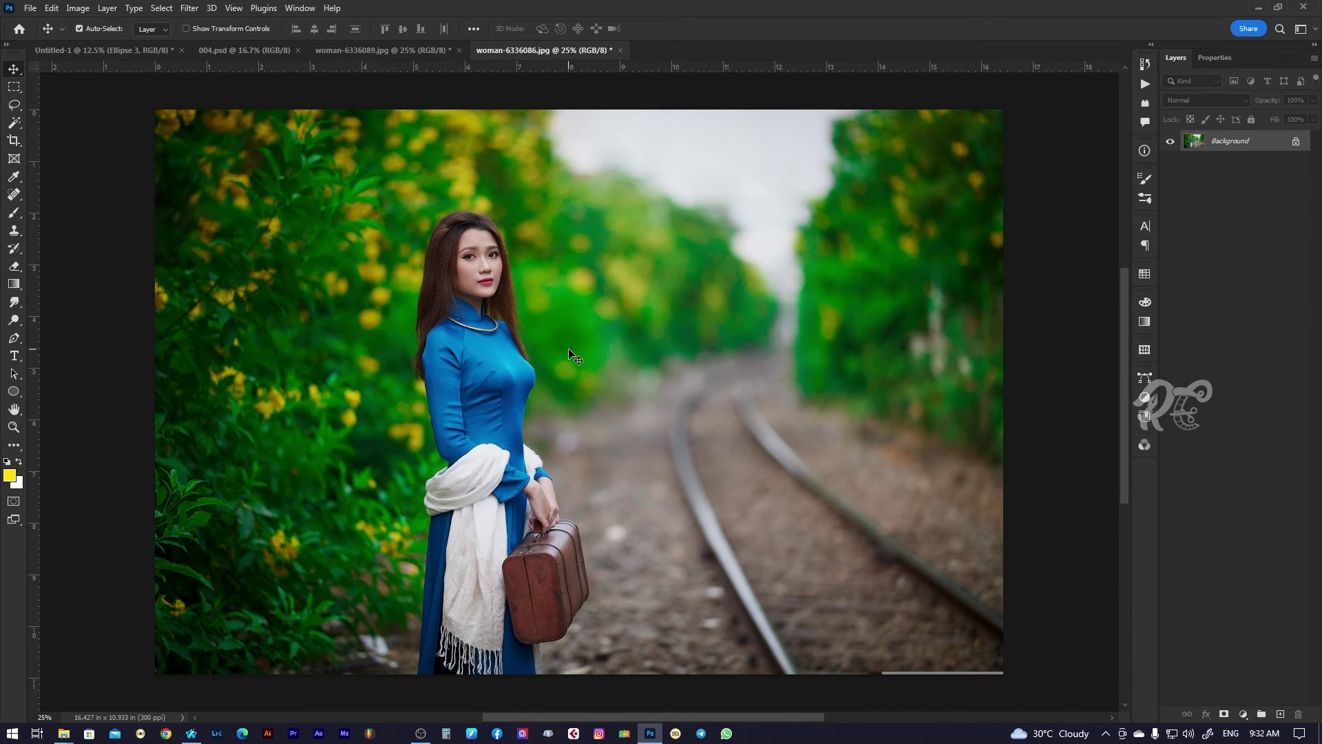
# Keep Ellipse 3 active in the album layout and start dragging the railway photo over.
pyautogui.click(147, 52)
pyautogui.rightClick(307, 316)
pyautogui.click(307, 315)
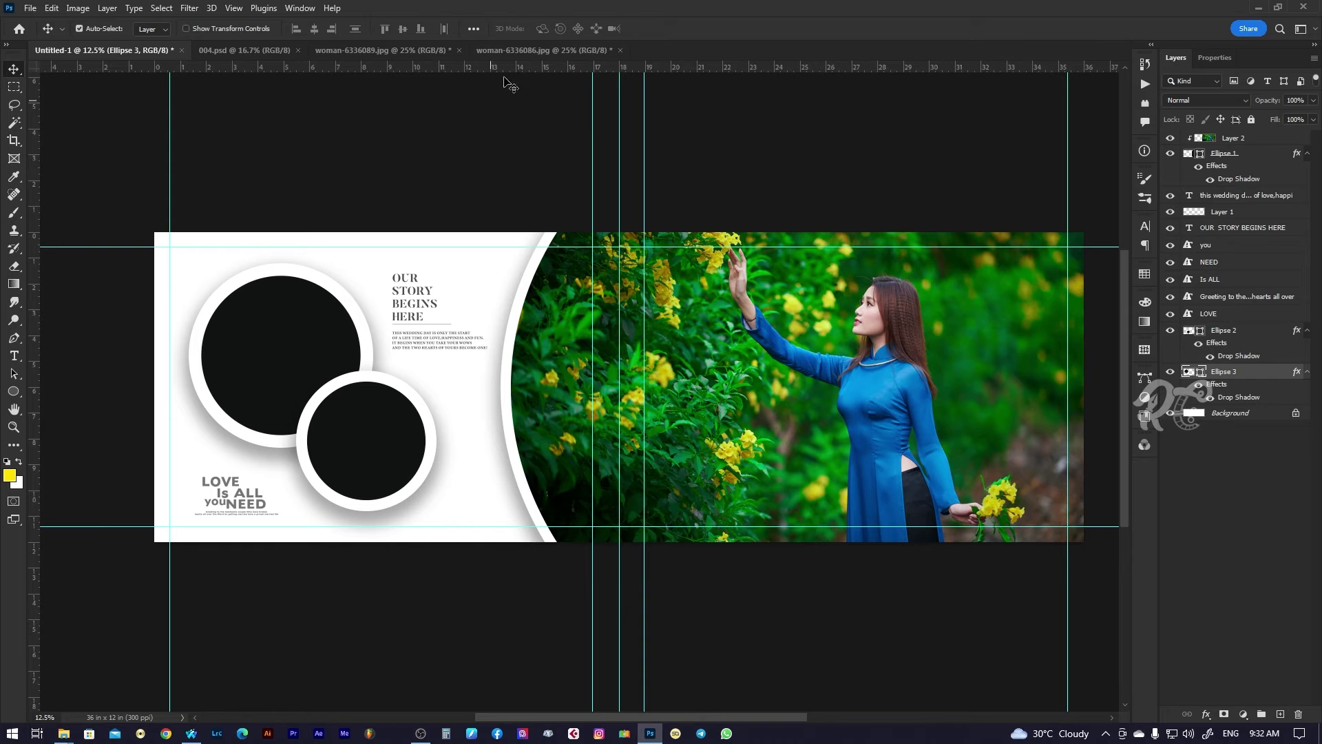
pyautogui.click(510, 51)
pyautogui.moveTo(737, 408); pyautogui.dragTo(81, 58)
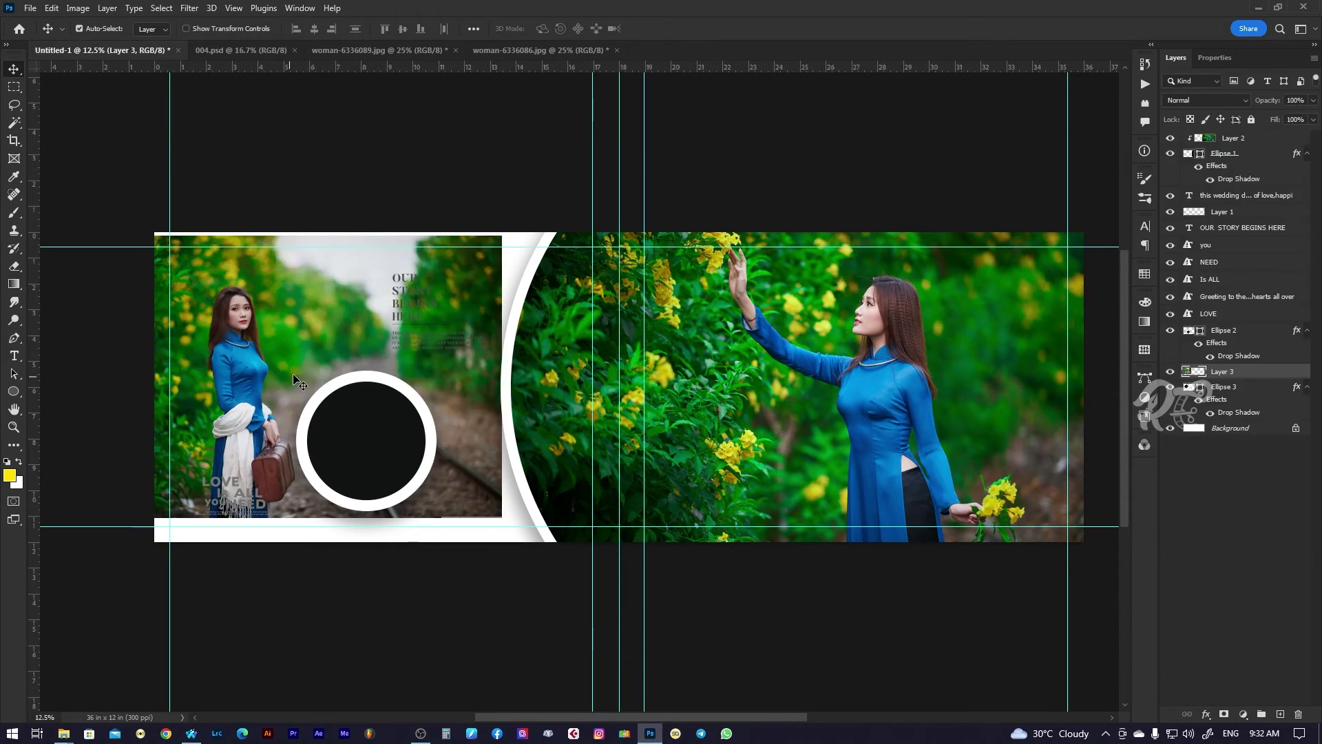
# Drop the railway photo in as Layer 3, clip it into the large circle, and centre the woman.
pyautogui.moveTo(82, 58); pyautogui.dragTo(296, 387)
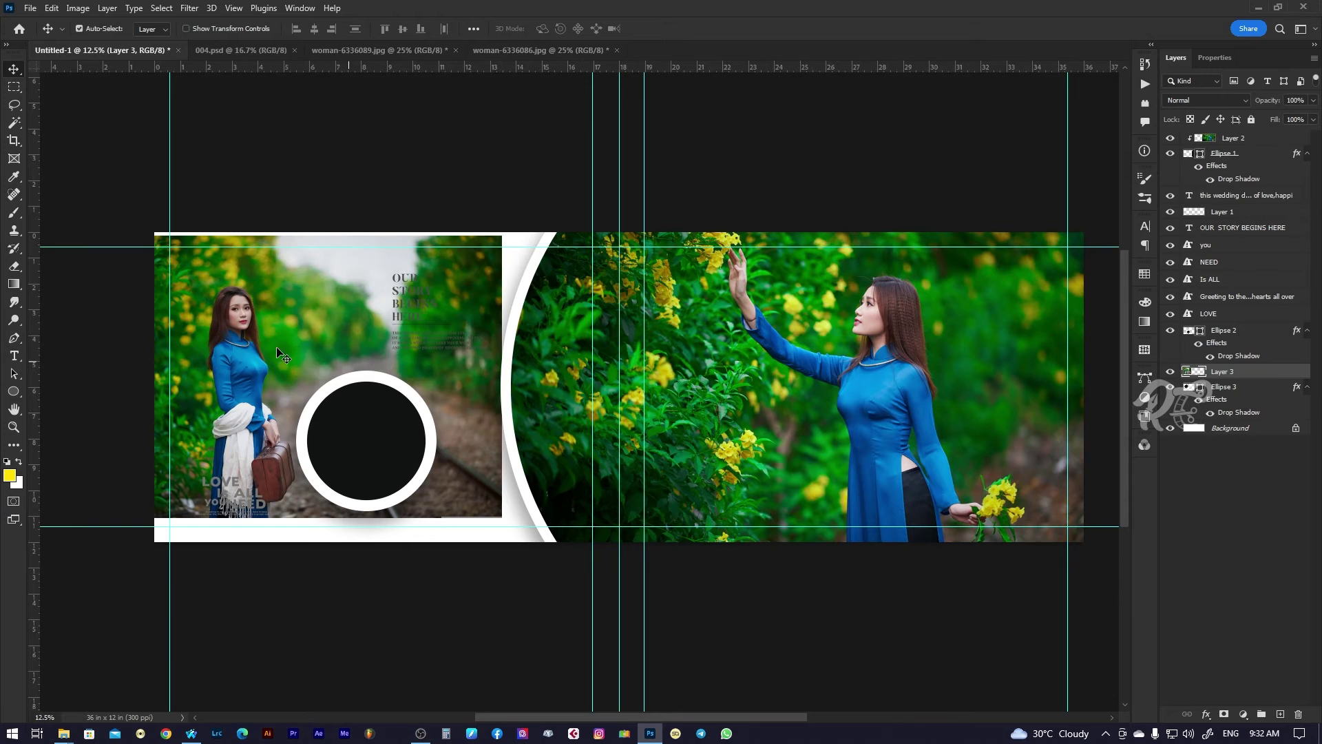
pyautogui.rightClick(1234, 372)
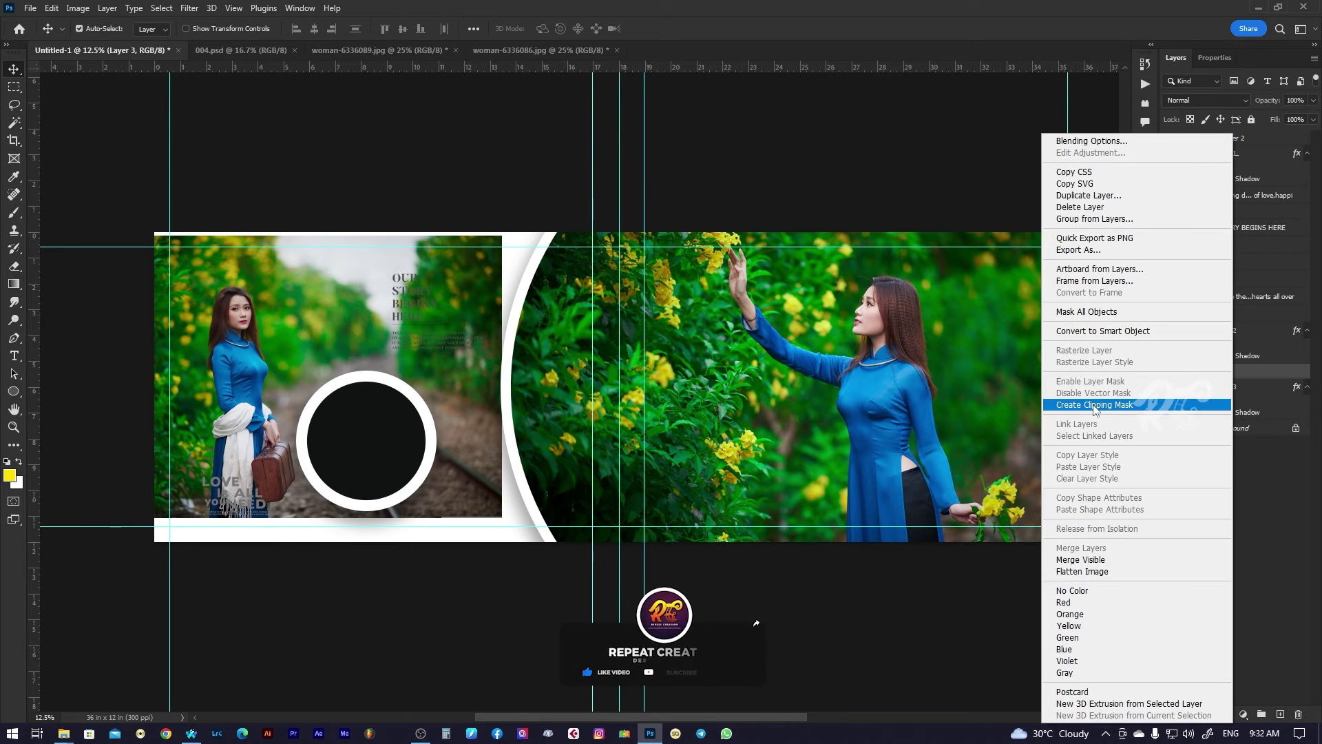
pyautogui.click(1102, 407)
pyautogui.moveTo(248, 333); pyautogui.dragTo(291, 323)
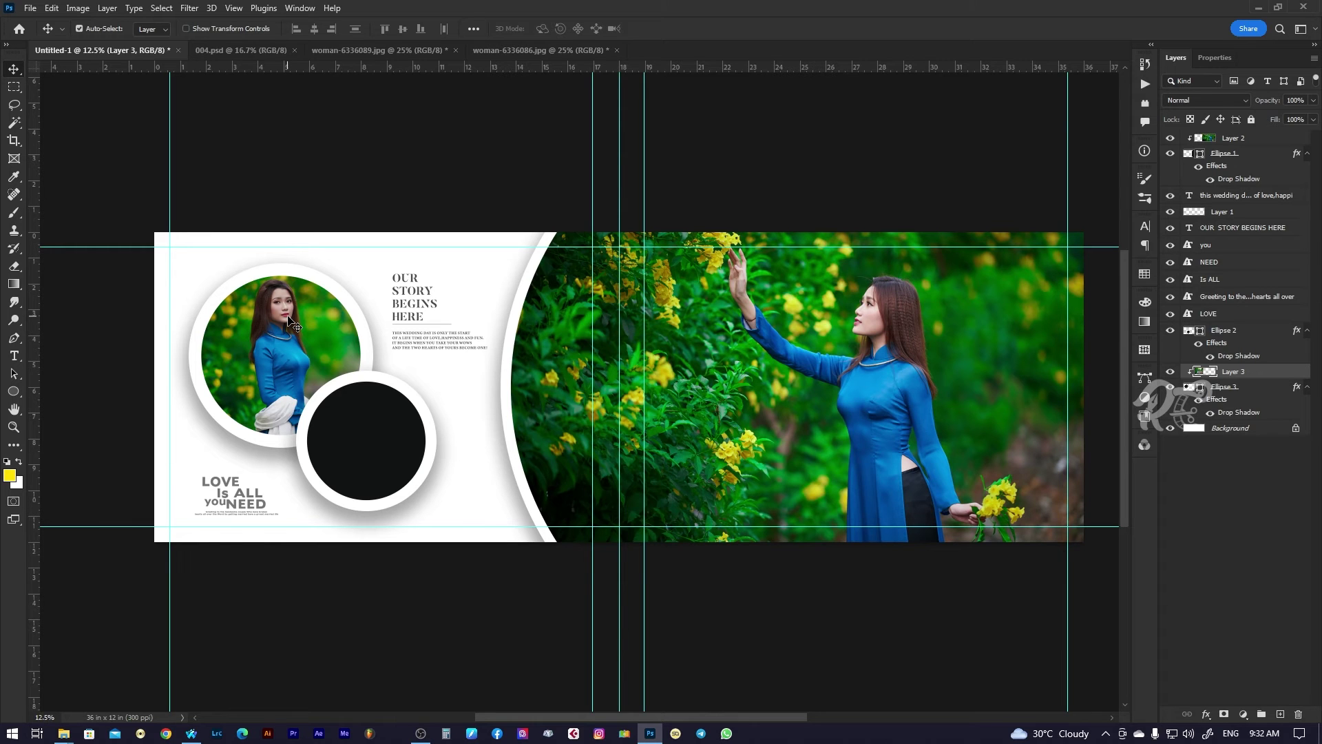
# Free Transform Layer 3 down to about 81% and shift it up-left inside the circle.
pyautogui.click(286, 333)
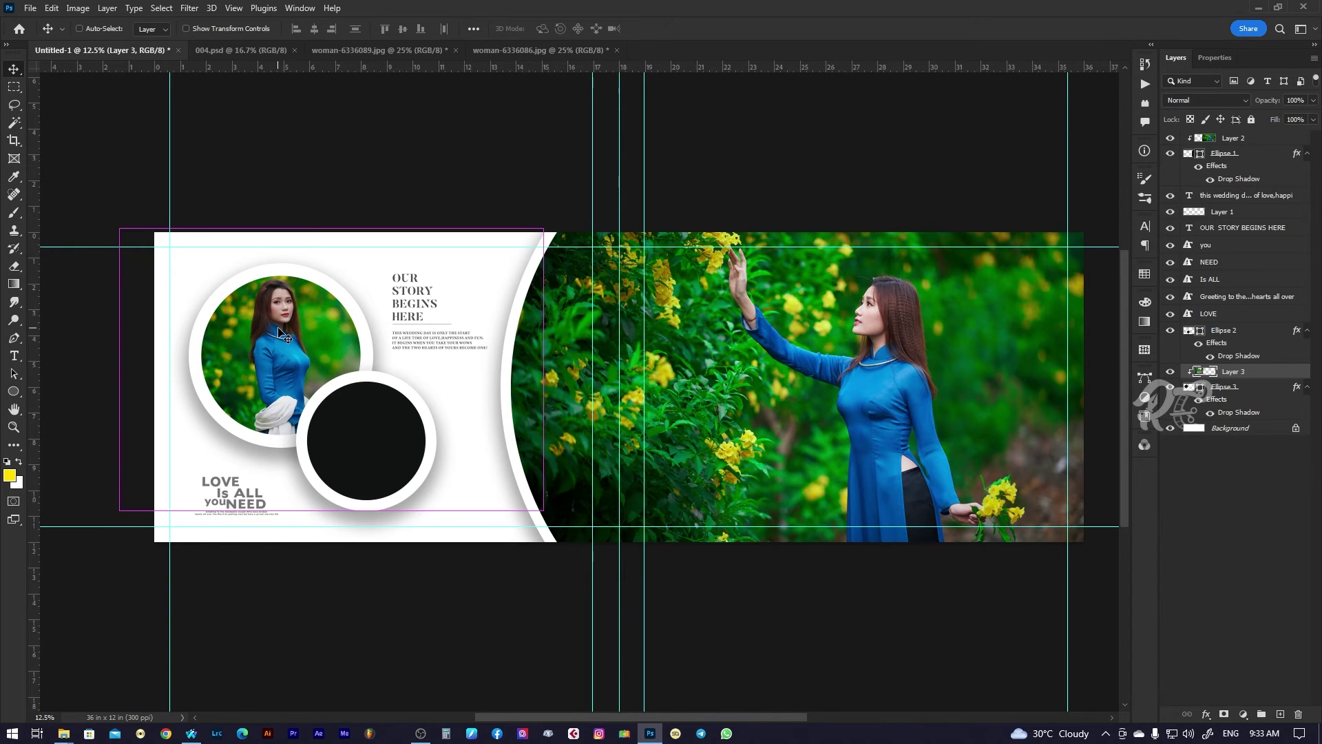
pyautogui.click(51, 8)
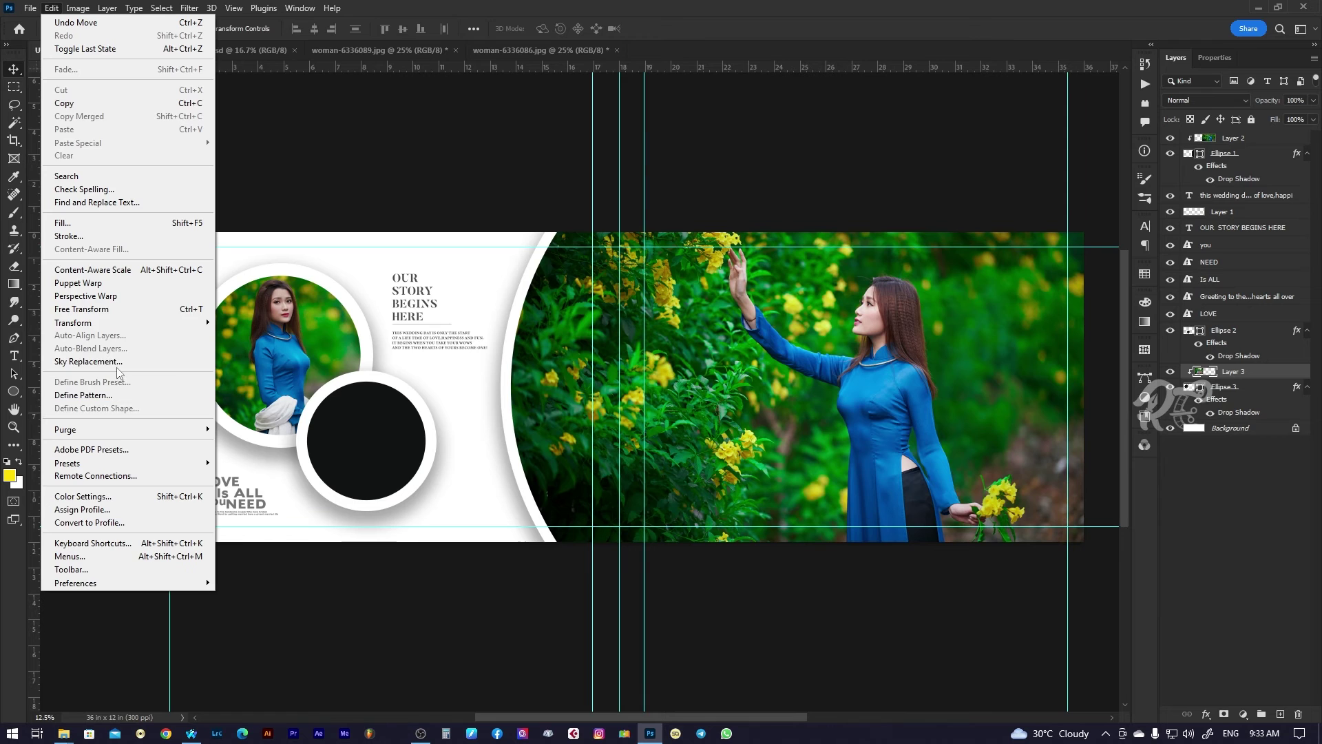
pyautogui.click(83, 309)
pyautogui.moveTo(542, 228); pyautogui.dragTo(503, 255)
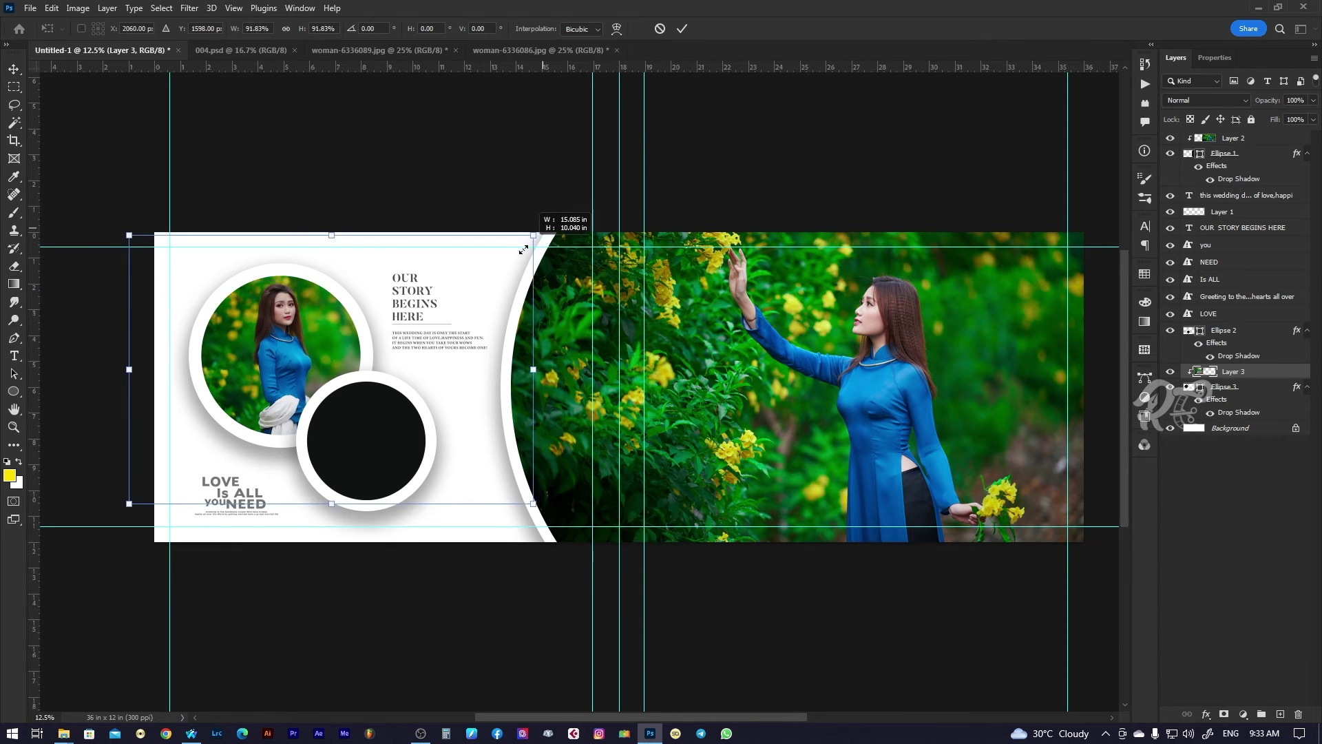
pyautogui.moveTo(323, 363); pyautogui.dragTo(307, 339)
pyautogui.press('Return')
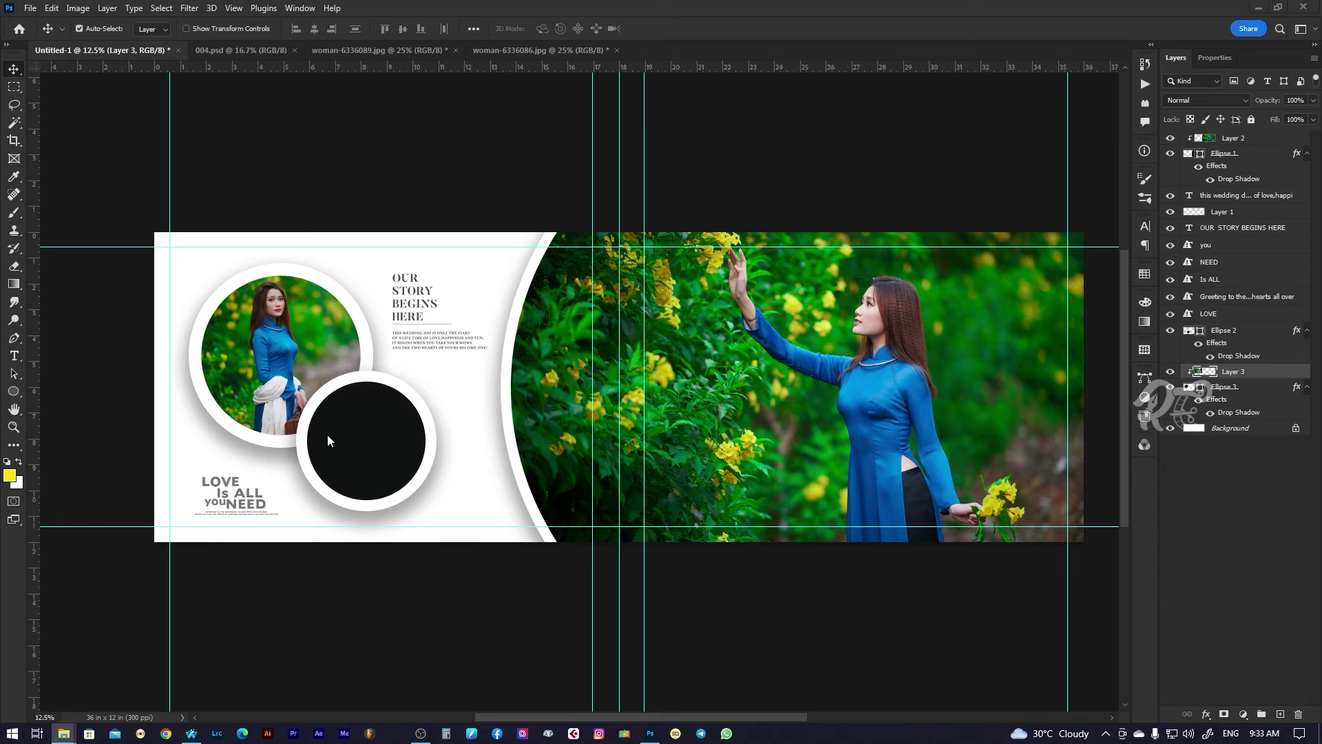
# Select the Ellipse 2 layer and drag another copy of the railway photo into the layout.
pyautogui.click(383, 434)
pyautogui.rightClick(384, 437)
pyautogui.click(396, 421)
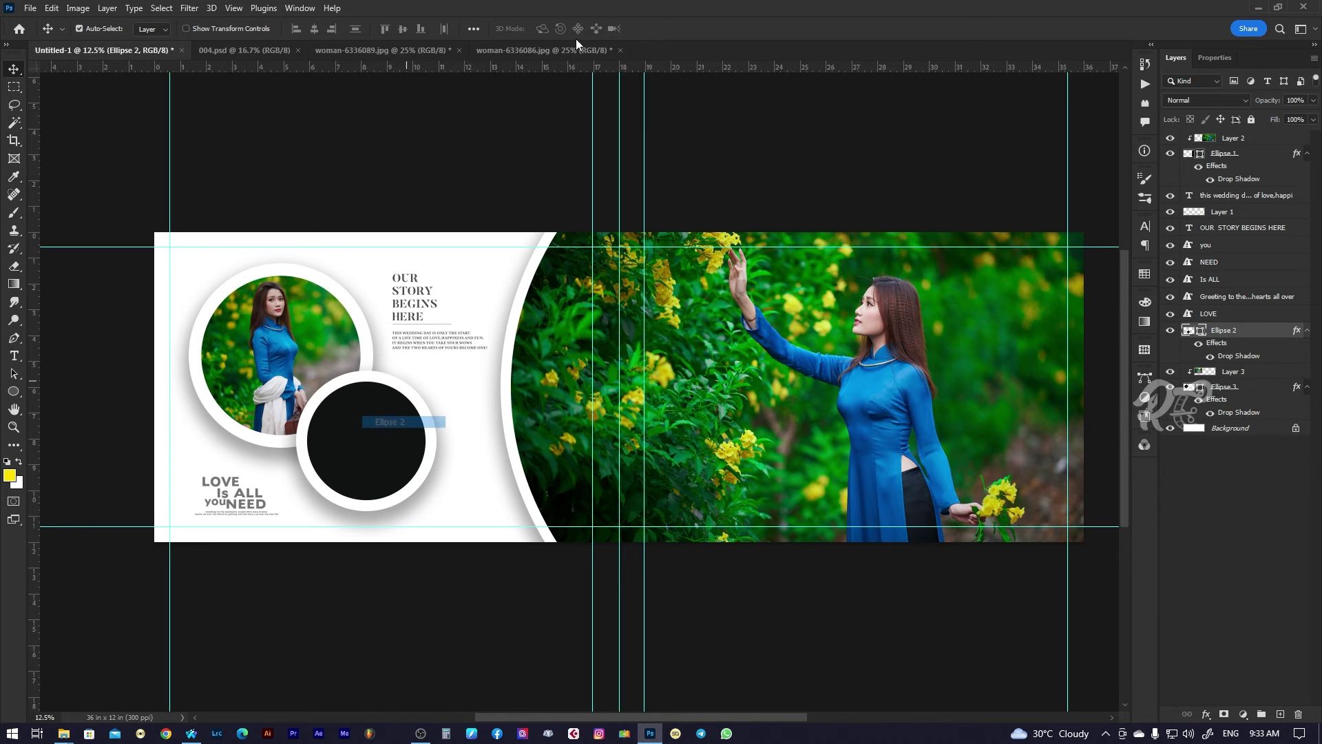
pyautogui.click(551, 50)
pyautogui.moveTo(292, 198)
pyautogui.mouseDown()
pyautogui.moveTo(110, 46)
pyautogui.moveTo(410, 460)
pyautogui.mouseUp()
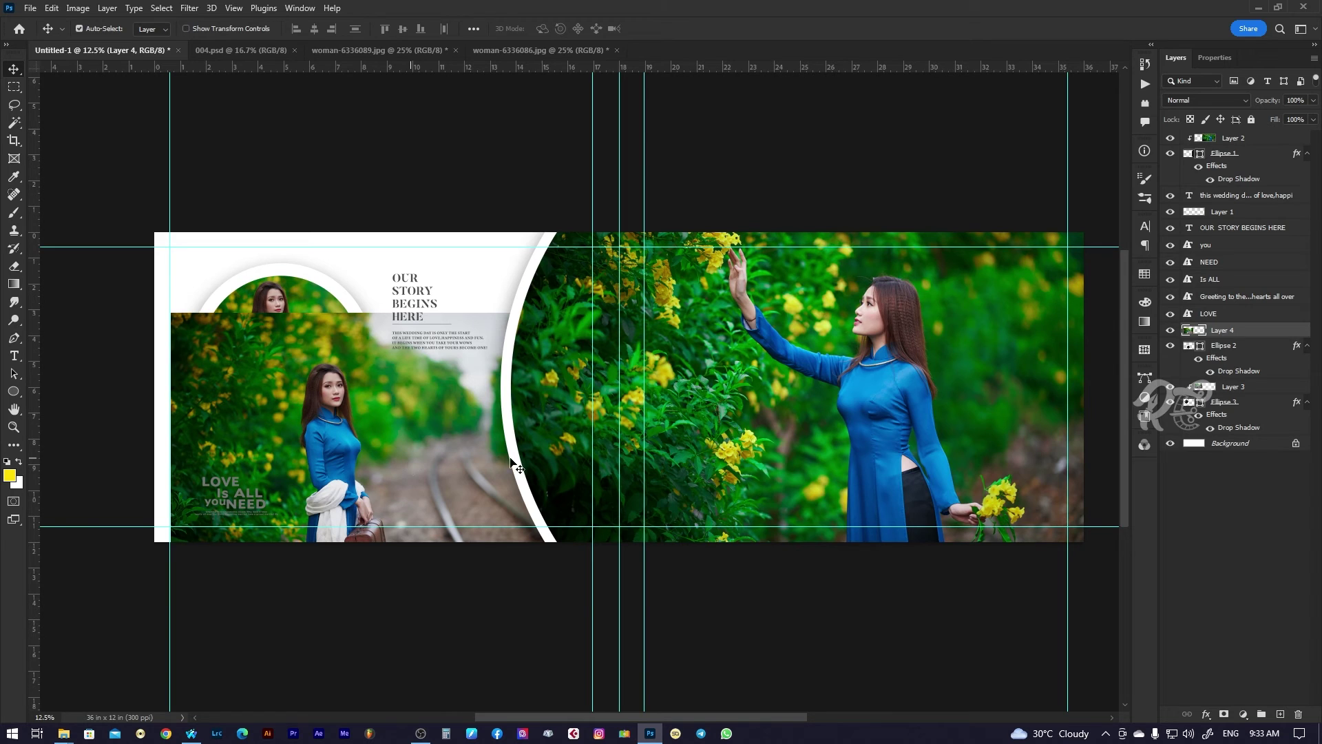
# Clip Layer 4 into the small circle, scale it to about 202%, and frame the woman's face.
pyautogui.rightClick(1245, 329)
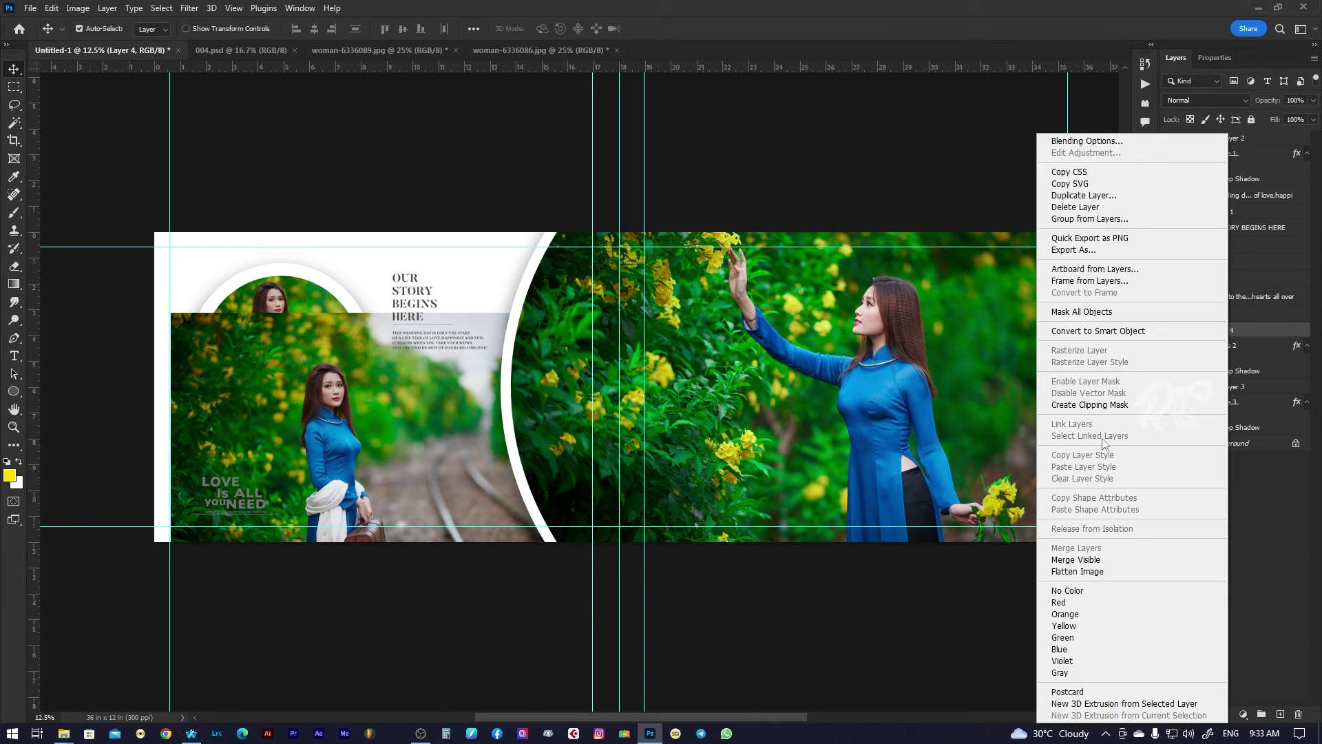
pyautogui.click(1102, 405)
pyautogui.hotkey('ctrl', 't')
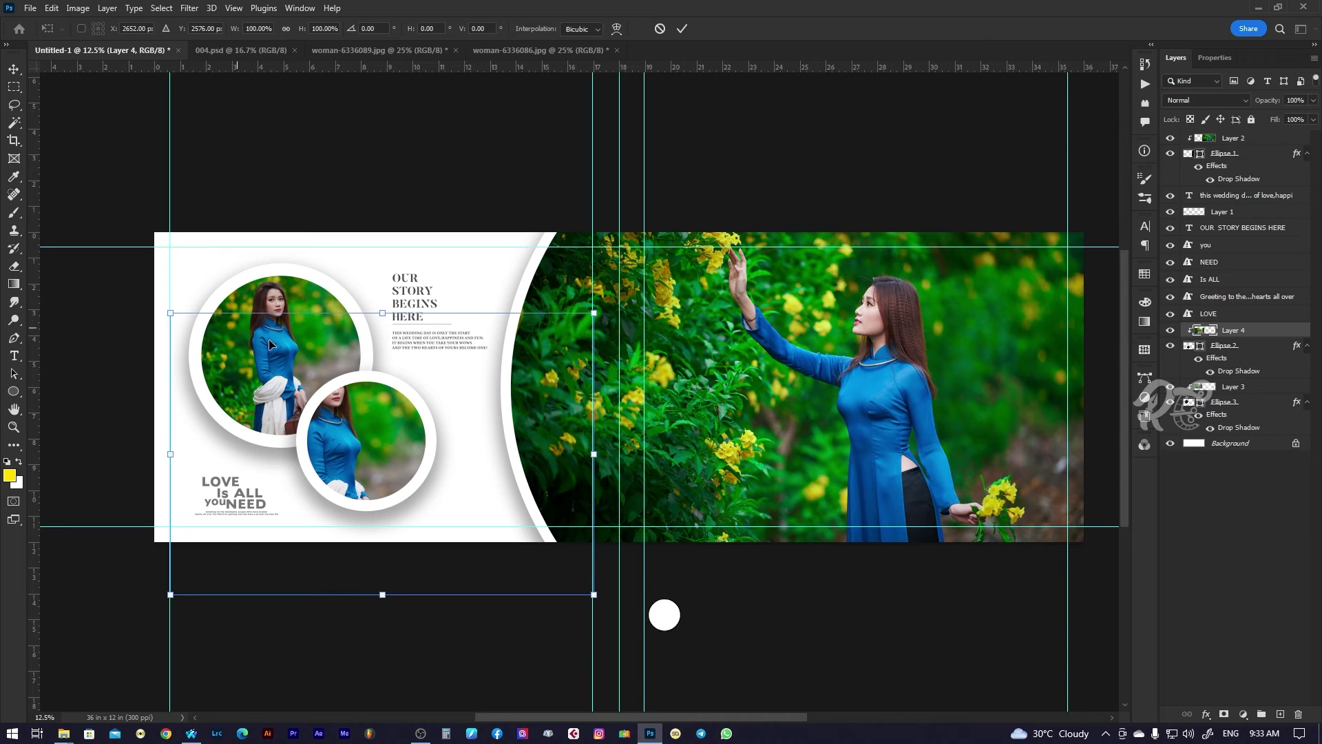
pyautogui.moveTo(596, 315); pyautogui.dragTo(876, 200)
pyautogui.moveTo(510, 399)
pyautogui.mouseDown()
pyautogui.moveTo(525, 475)
pyautogui.moveTo(506, 466)
pyautogui.mouseUp()
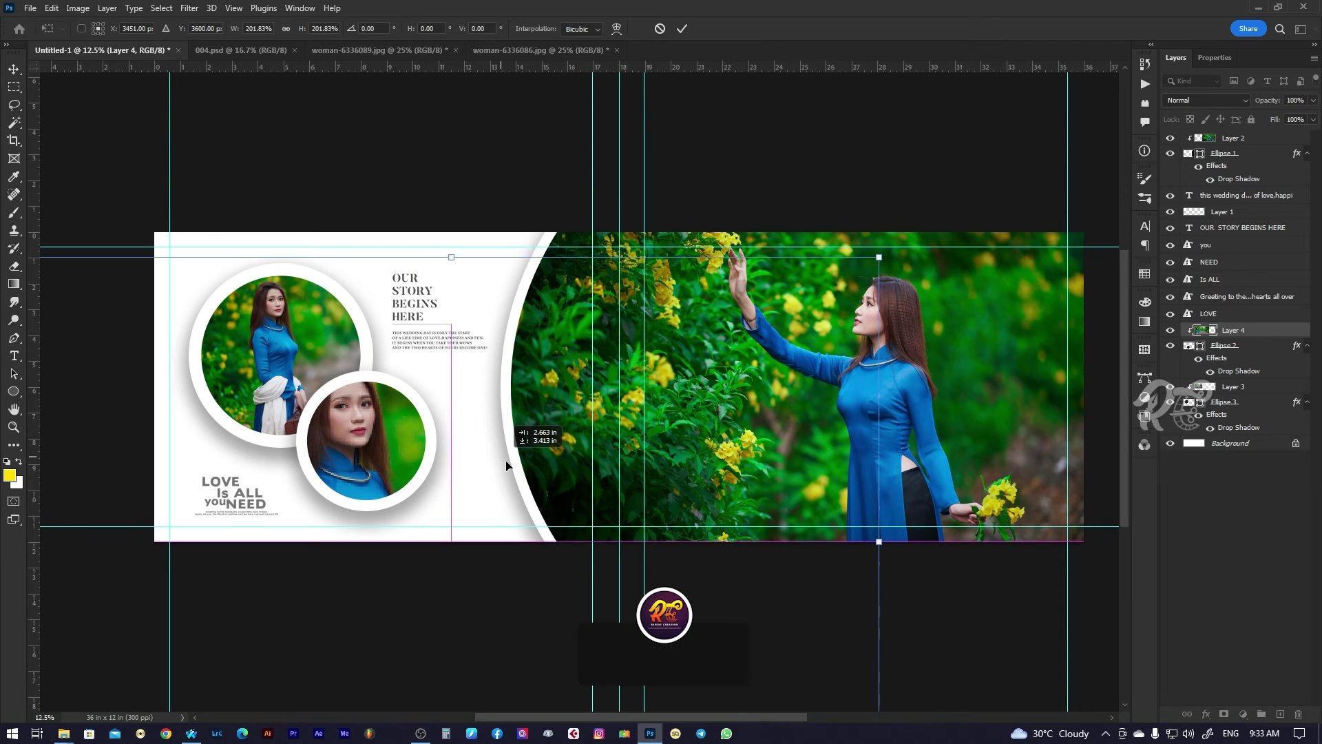
pyautogui.press('Return')
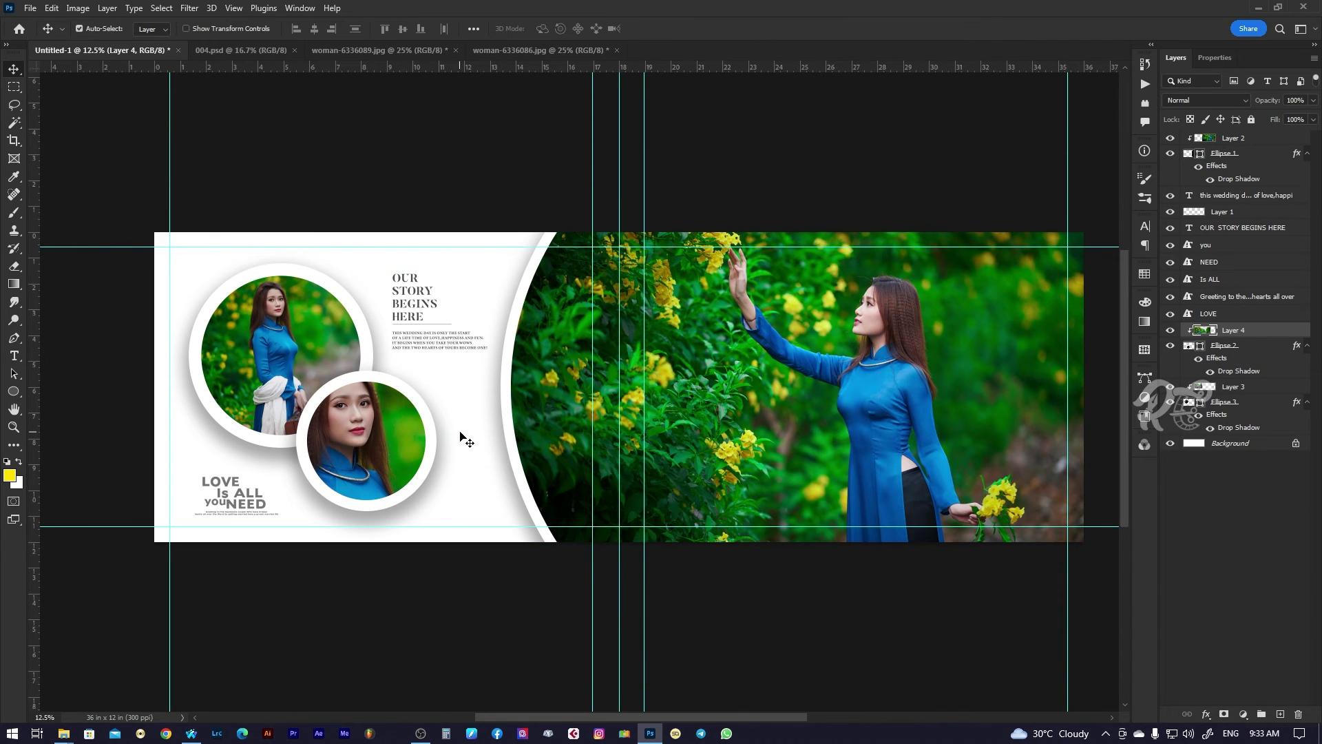
pyautogui.moveTo(458, 440); pyautogui.dragTo(511, 443)
# Hide the layout guides and select the Background layer.
pyautogui.hotkey('ctrl', ';')
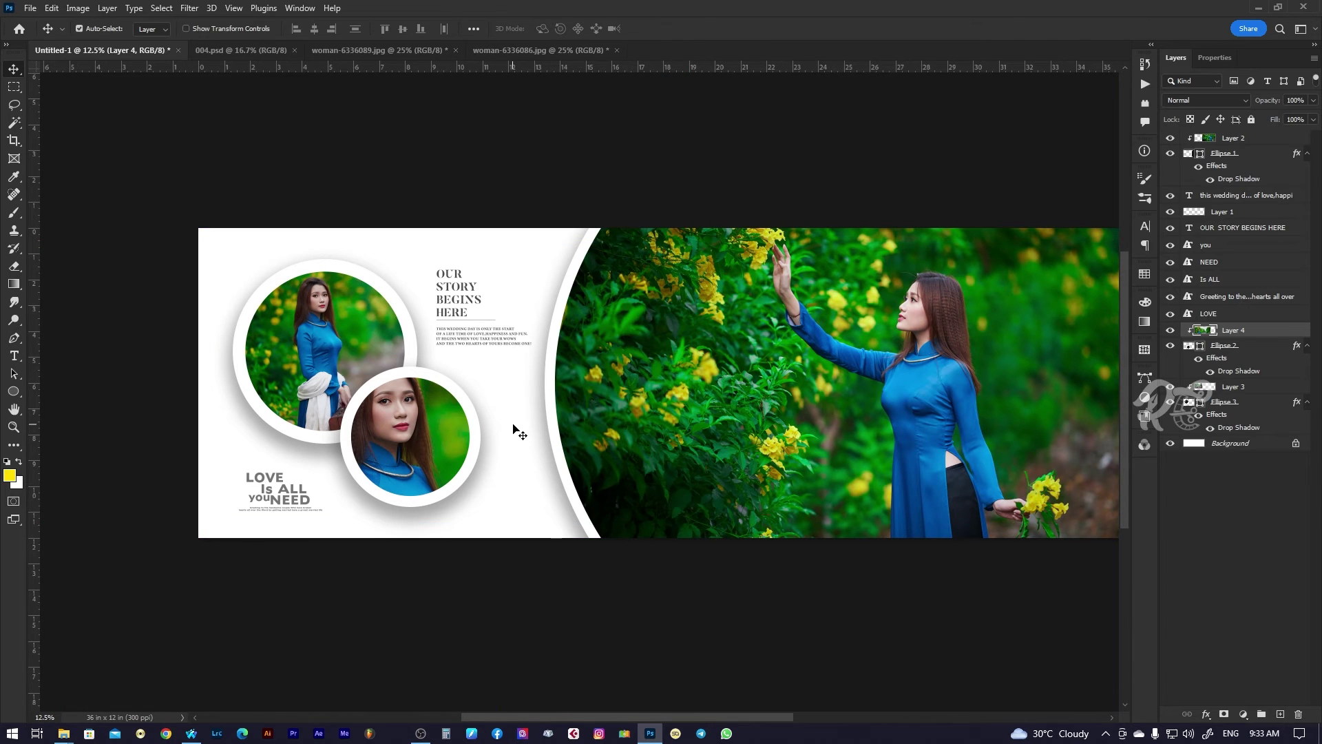
pyautogui.press('Tab')
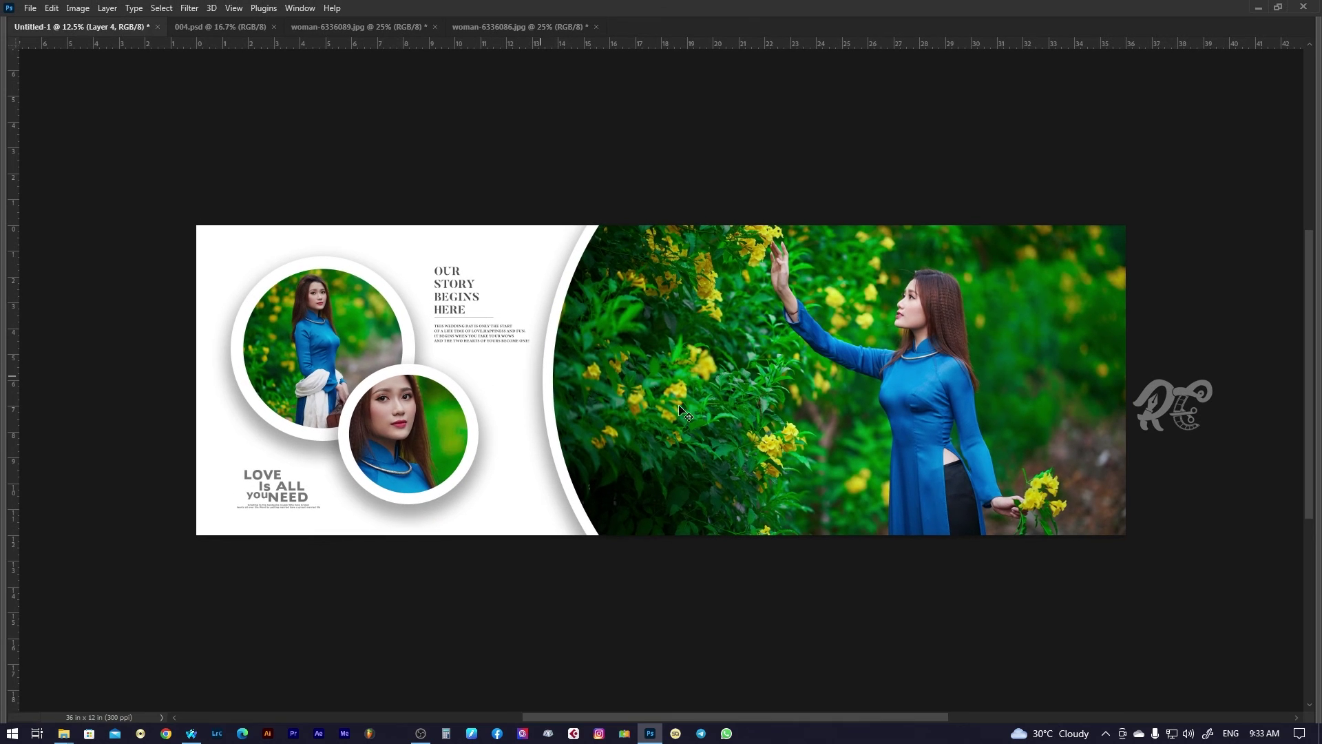
pyautogui.moveTo(666, 417); pyautogui.dragTo(663, 418)
pyautogui.press('Tab')
pyautogui.rightClick(339, 254)
pyautogui.click(354, 256)
# Place the railway photo above Background as Layer 5, filling the left page.
pyautogui.click(549, 51)
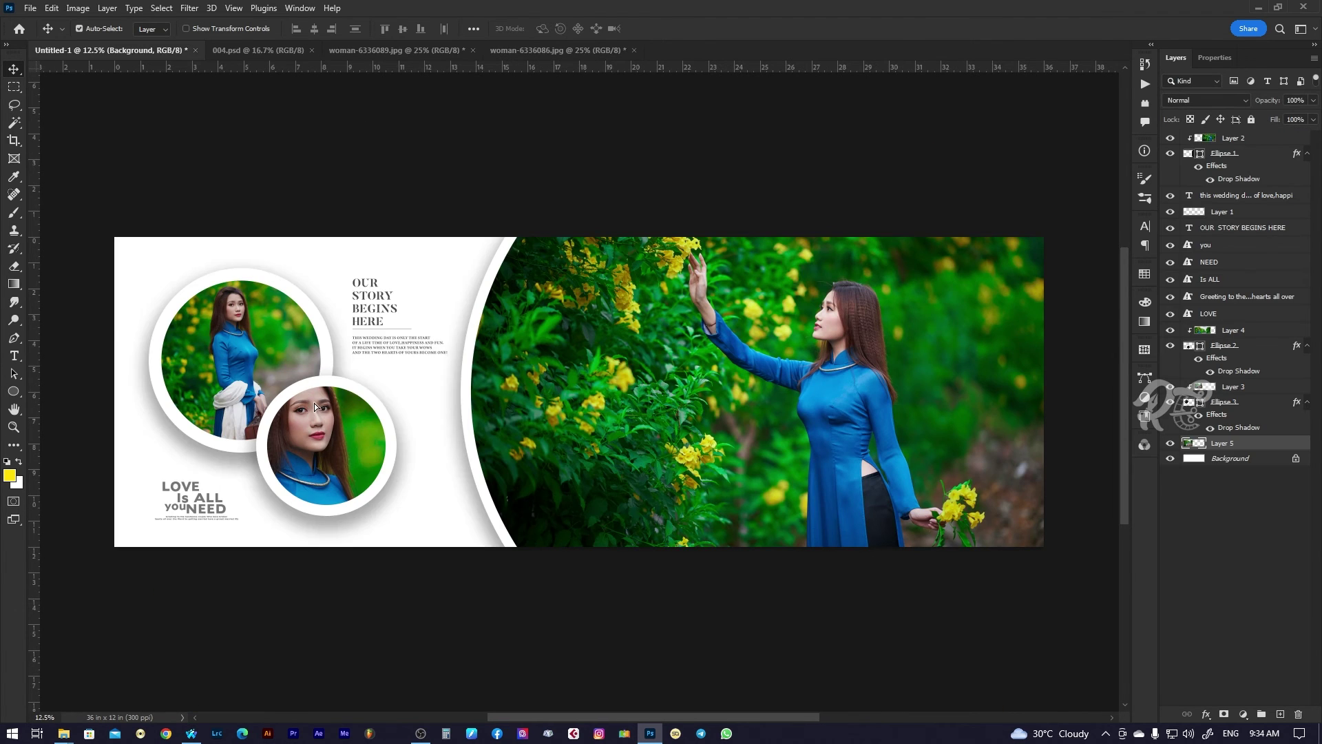
pyautogui.moveTo(689, 317)
pyautogui.mouseDown()
pyautogui.moveTo(419, 348)
pyautogui.moveTo(480, 342)
pyautogui.mouseUp()
pyautogui.hotkey('ctrl', 't')
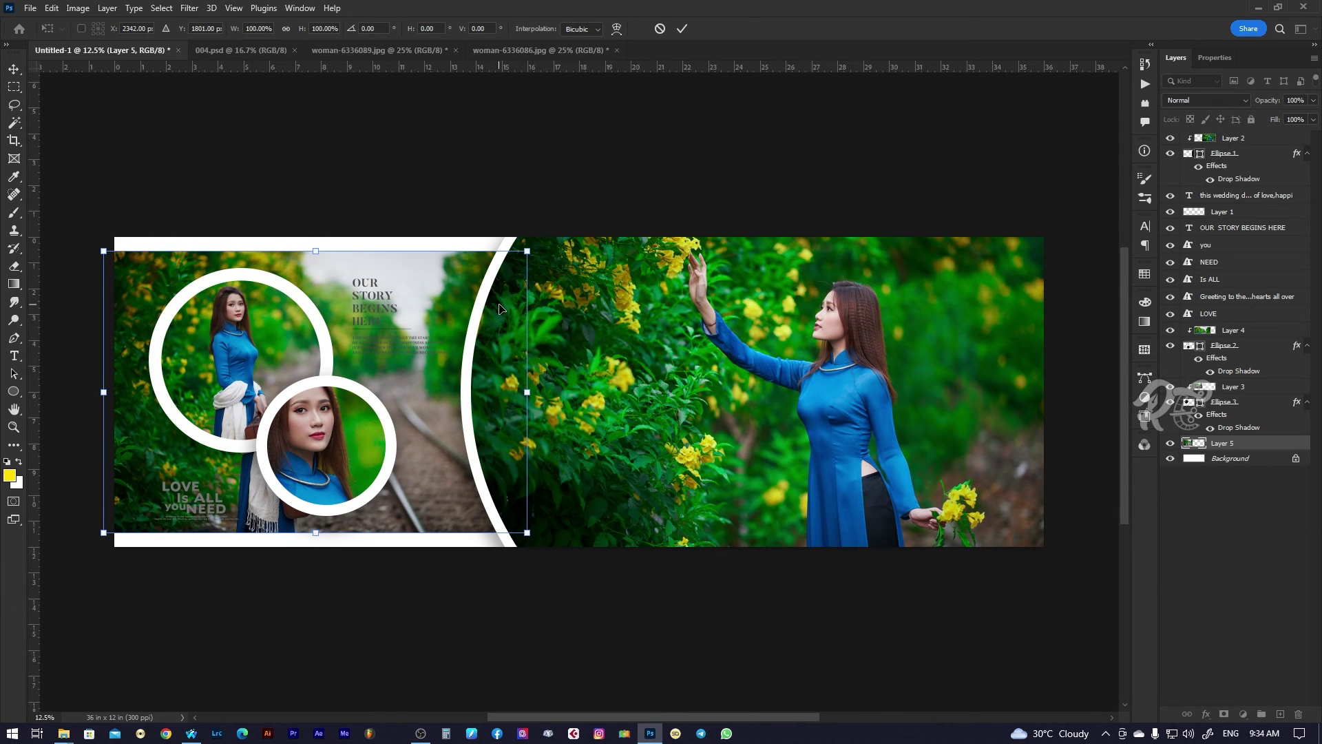
pyautogui.press('Return')
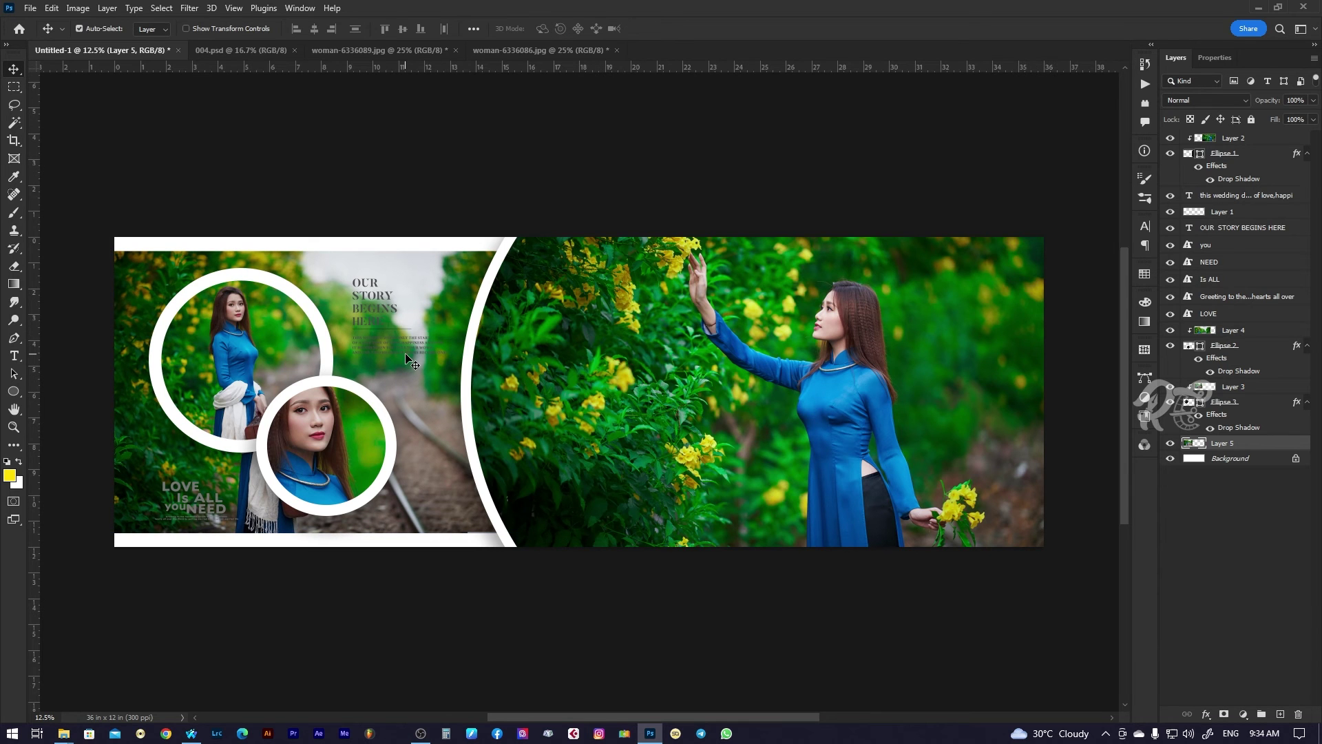
pyautogui.hotkey('ctrl', '+')
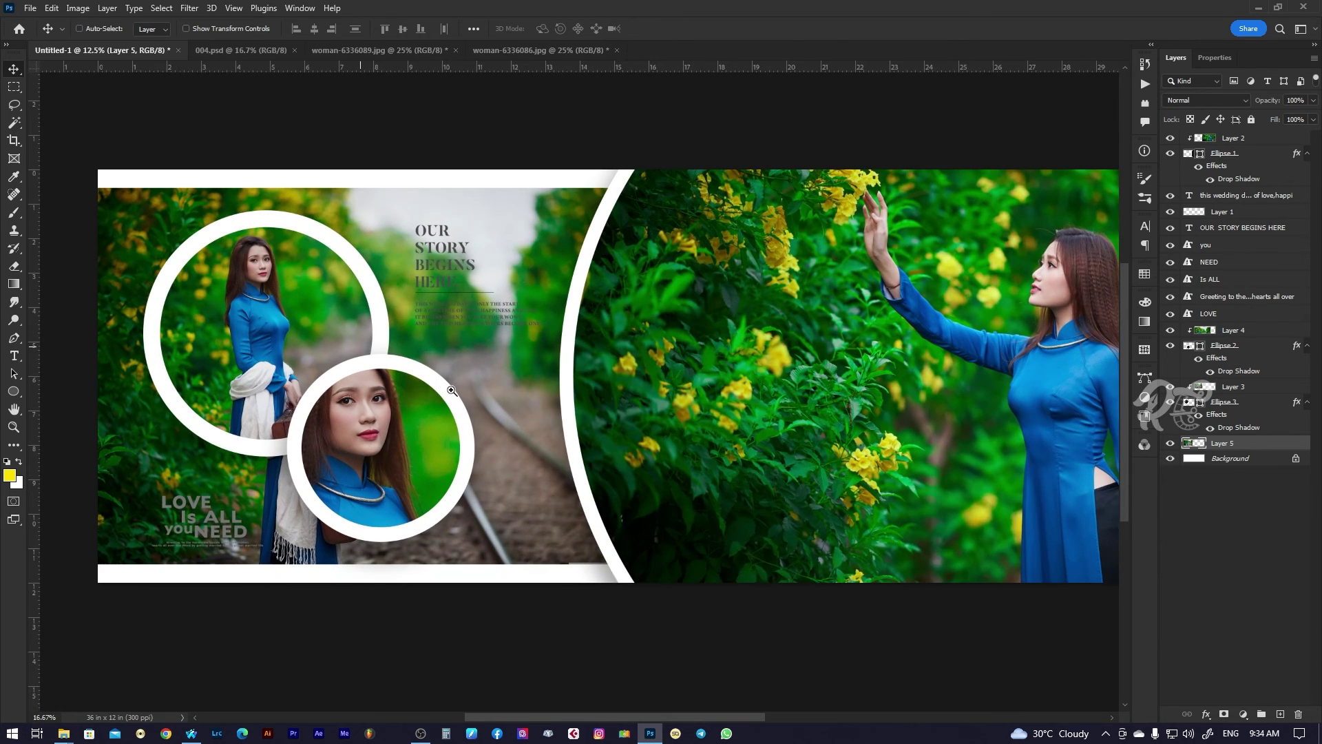
pyautogui.press('Tab')
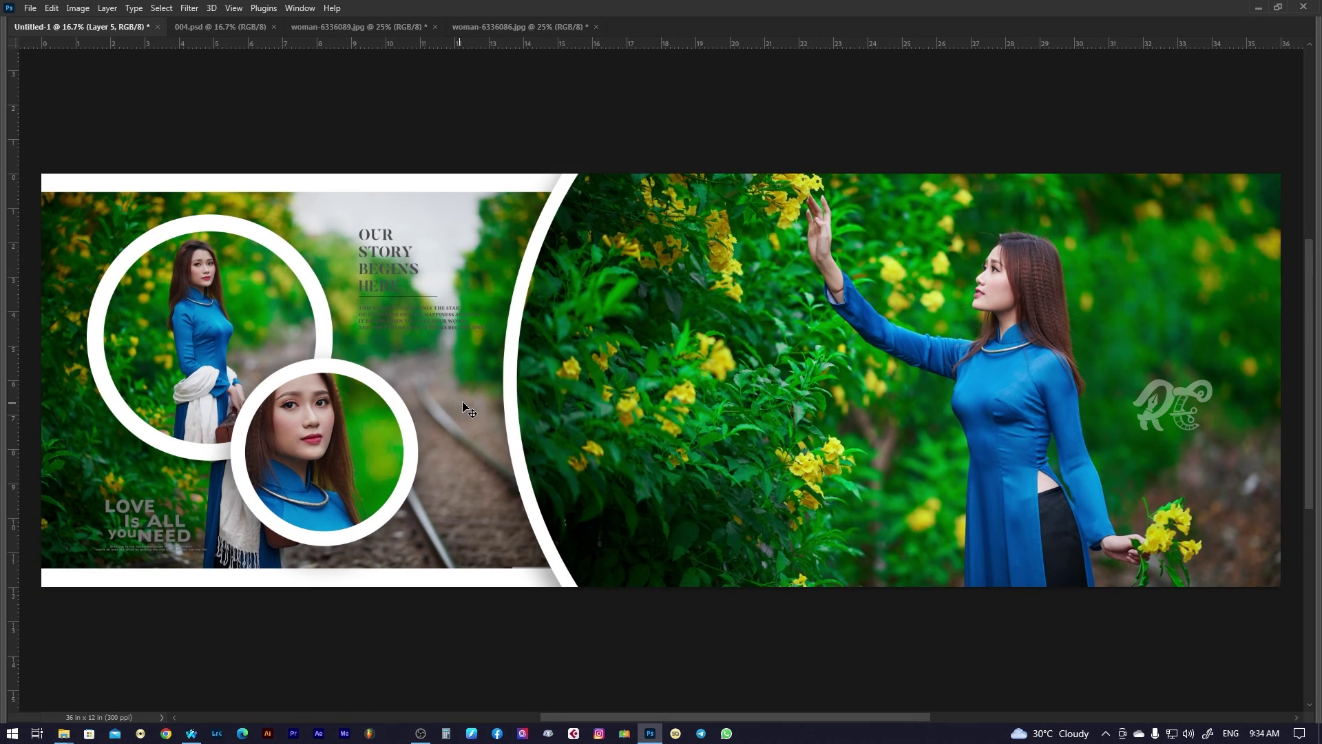
pyautogui.press('Tab')
# Convert Layer 5 to black and white with the Black & White adjustment.
pyautogui.click(1200, 715)
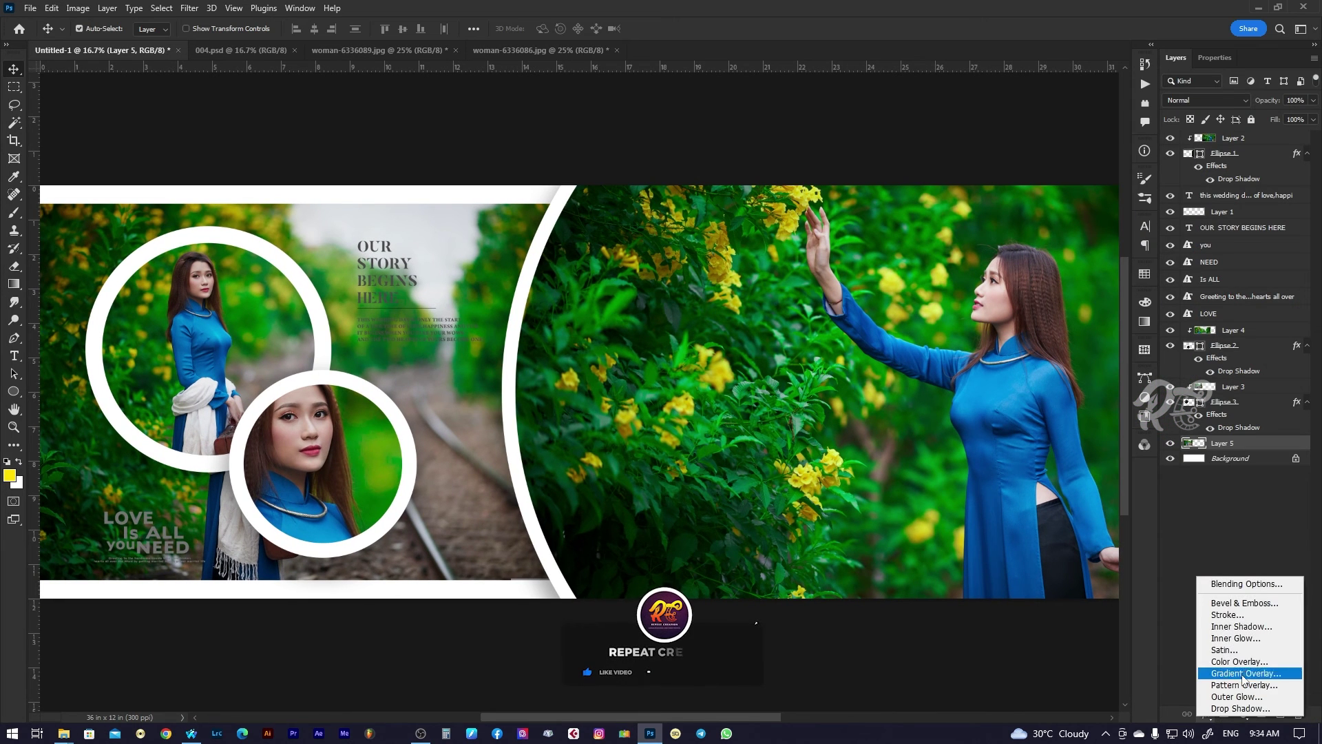
pyautogui.press('Escape')
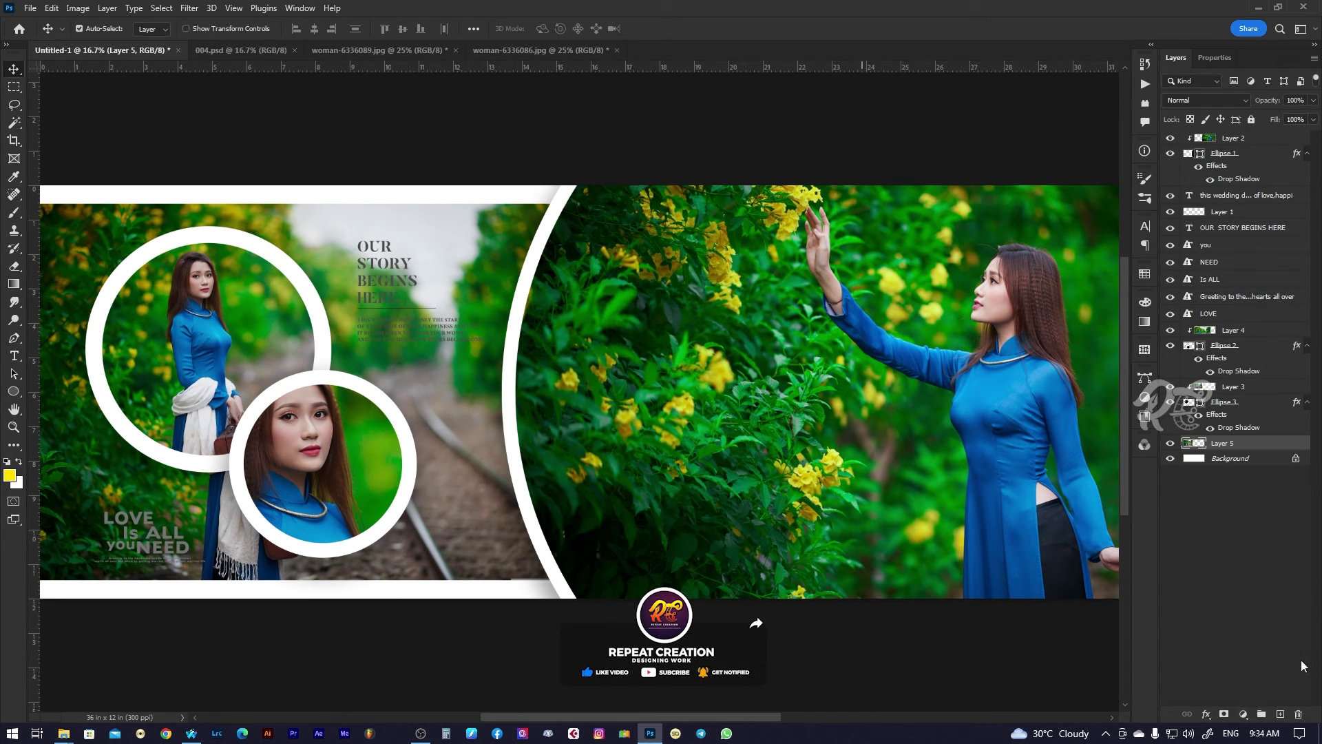
pyautogui.click(1207, 715)
pyautogui.click(458, 485)
pyautogui.click(52, 8)
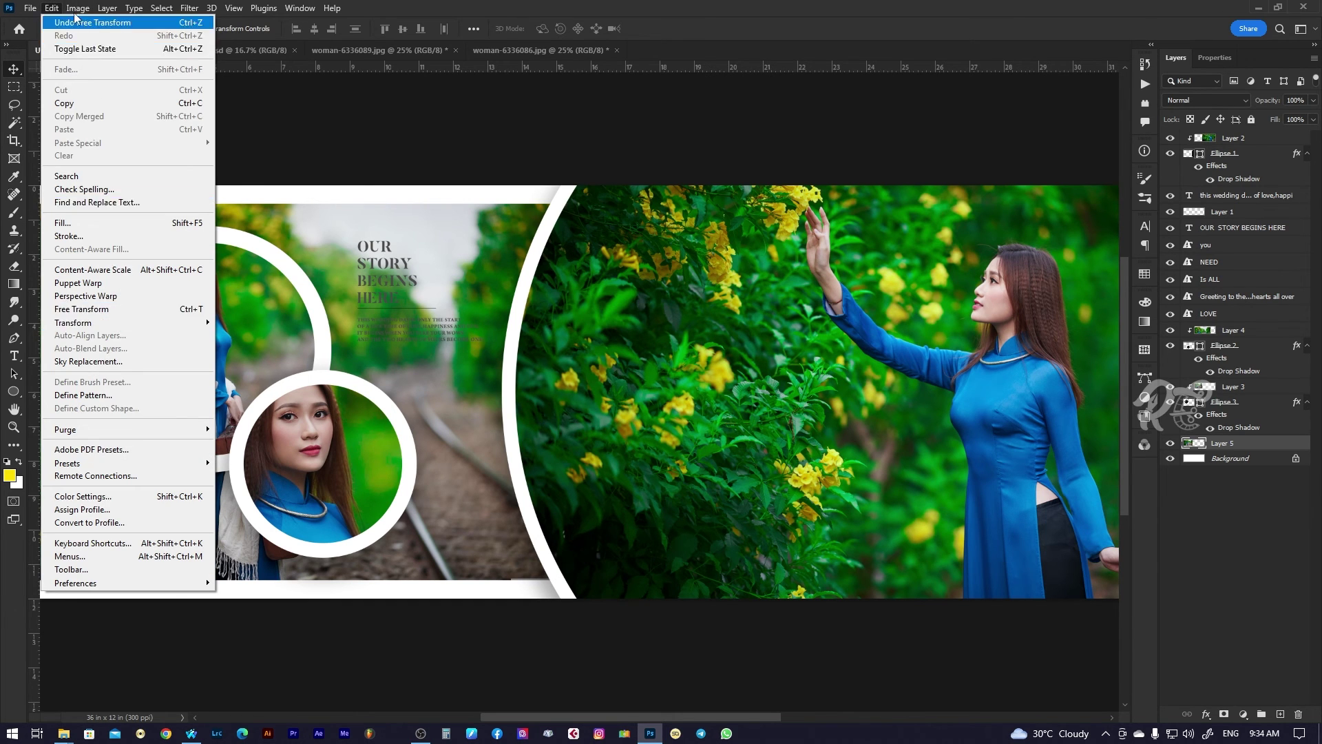
pyautogui.click(78, 8)
pyautogui.moveTo(99, 44)
pyautogui.click(261, 143)
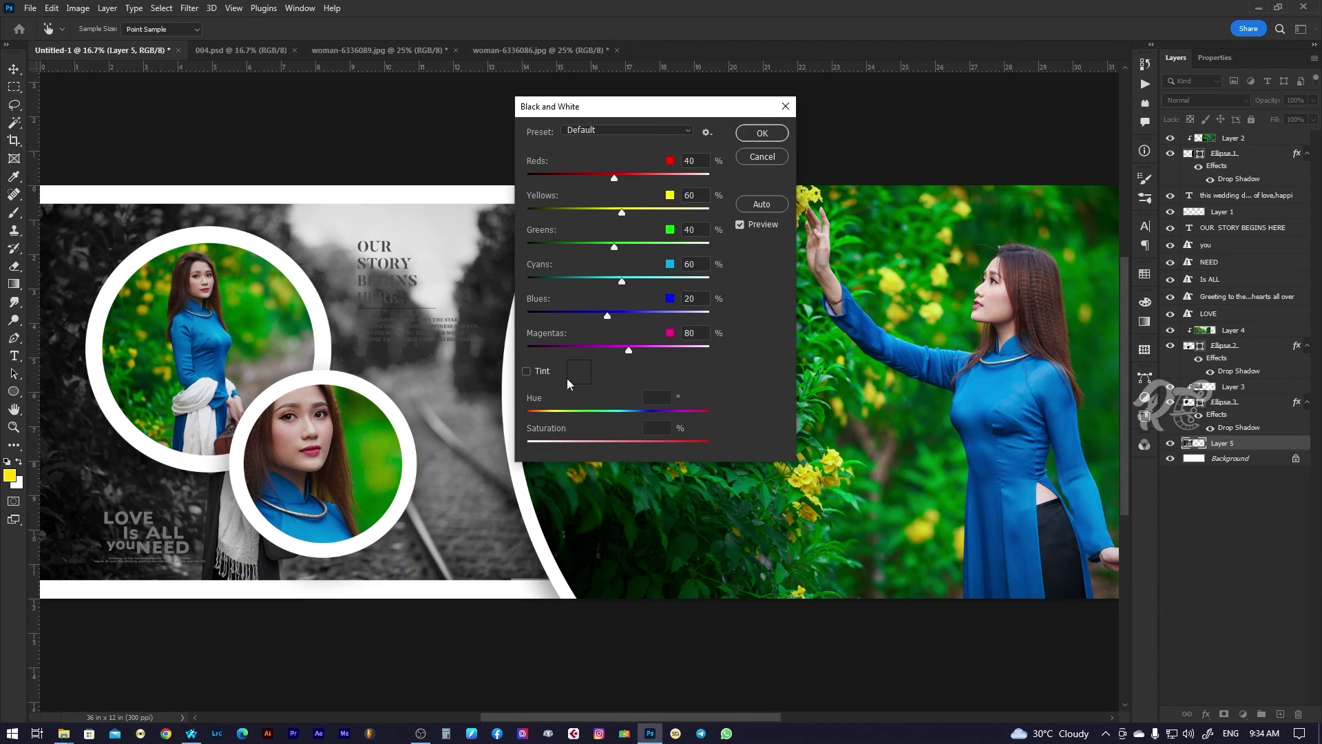
pyautogui.click(760, 135)
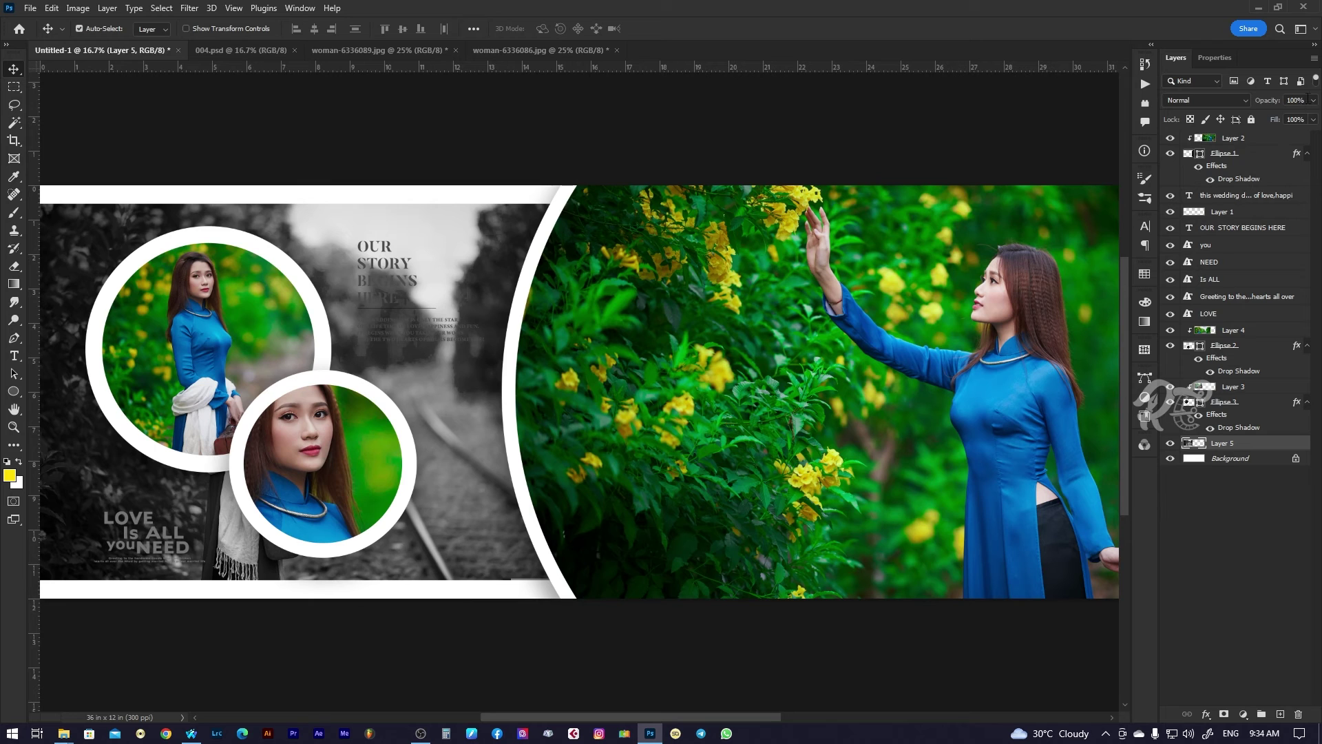
# Lower Layer 5's opacity to about 40% and preview the whole spread full-screen.
pyautogui.moveTo(1313, 100); pyautogui.dragTo(1274, 117)
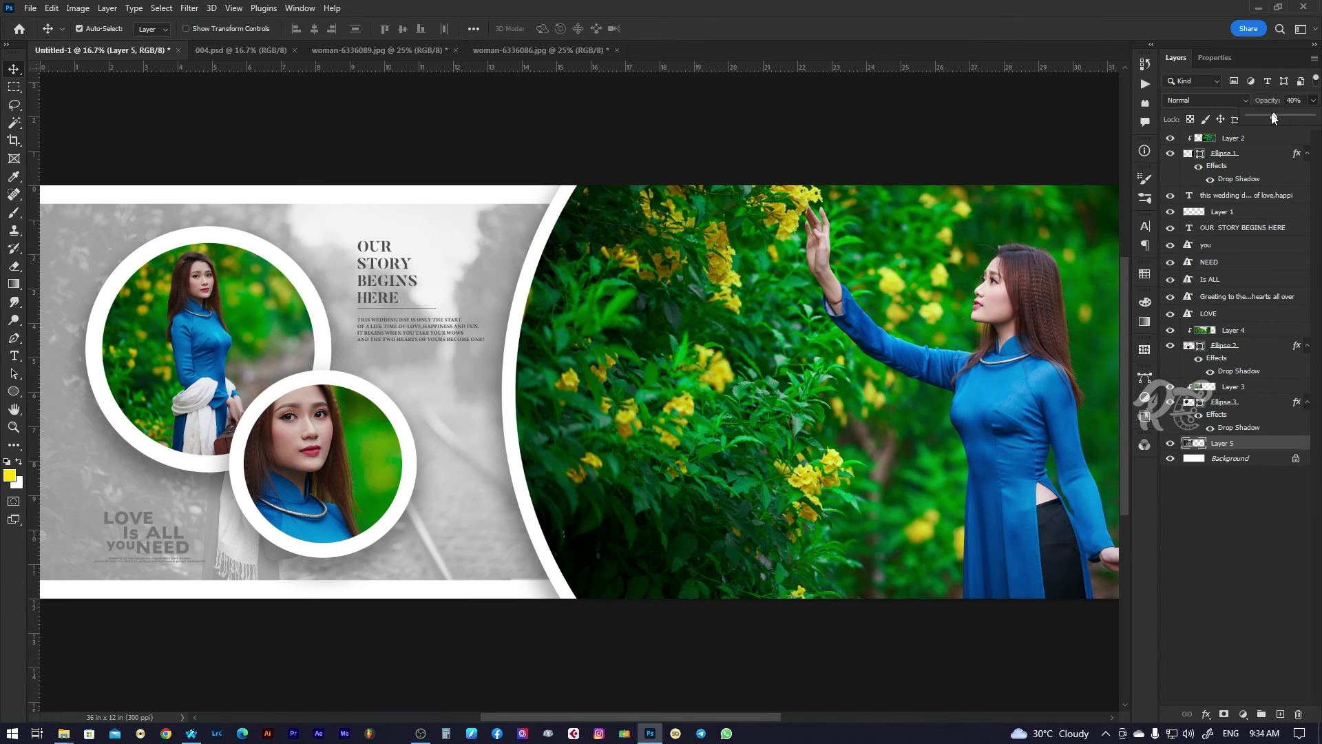
pyautogui.press('Tab')
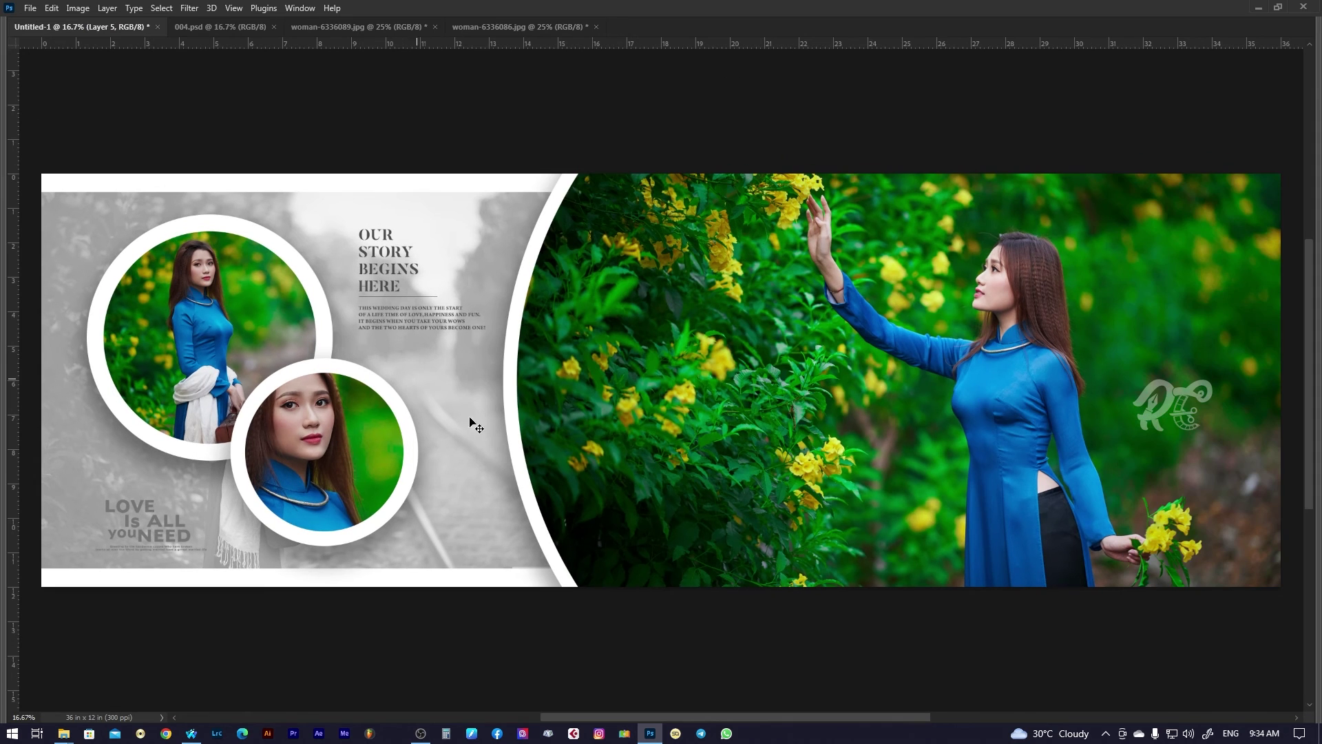
pyautogui.moveTo(474, 431); pyautogui.dragTo(568, 444)
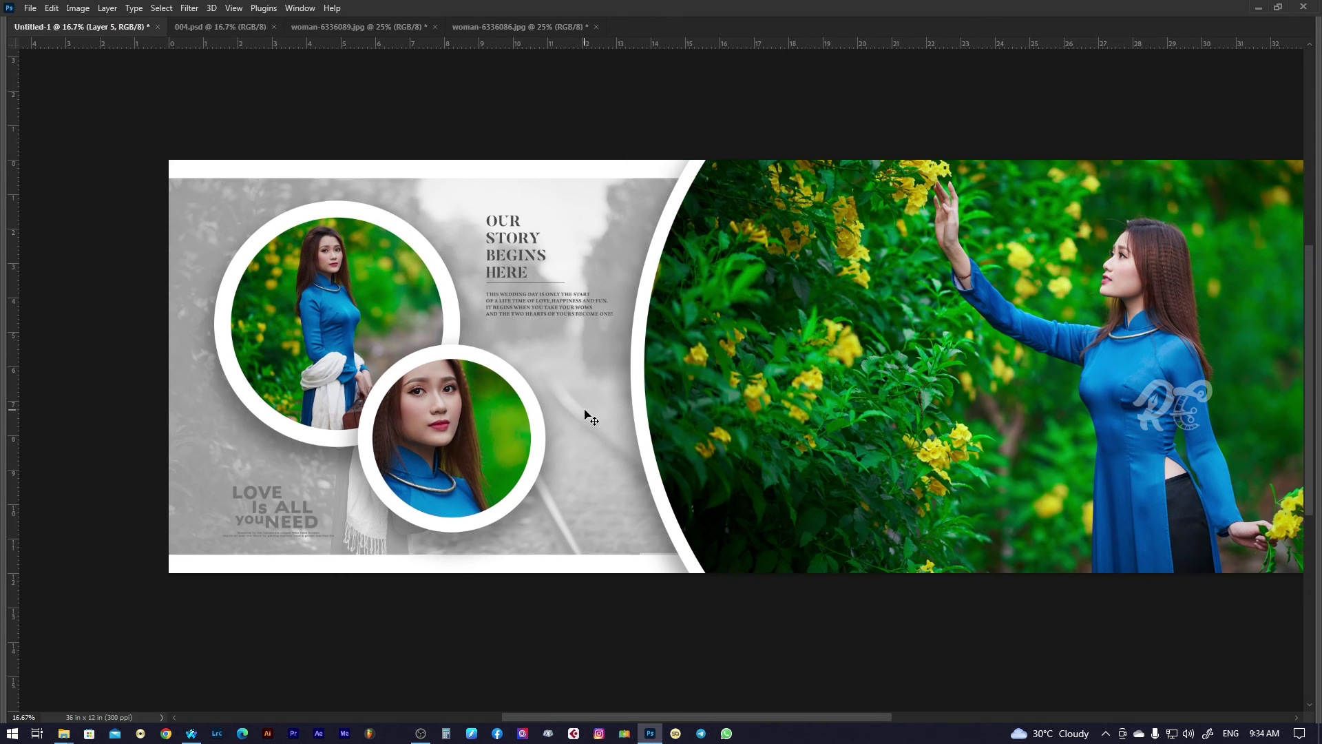
pyautogui.hotkey('ctrl', '-')
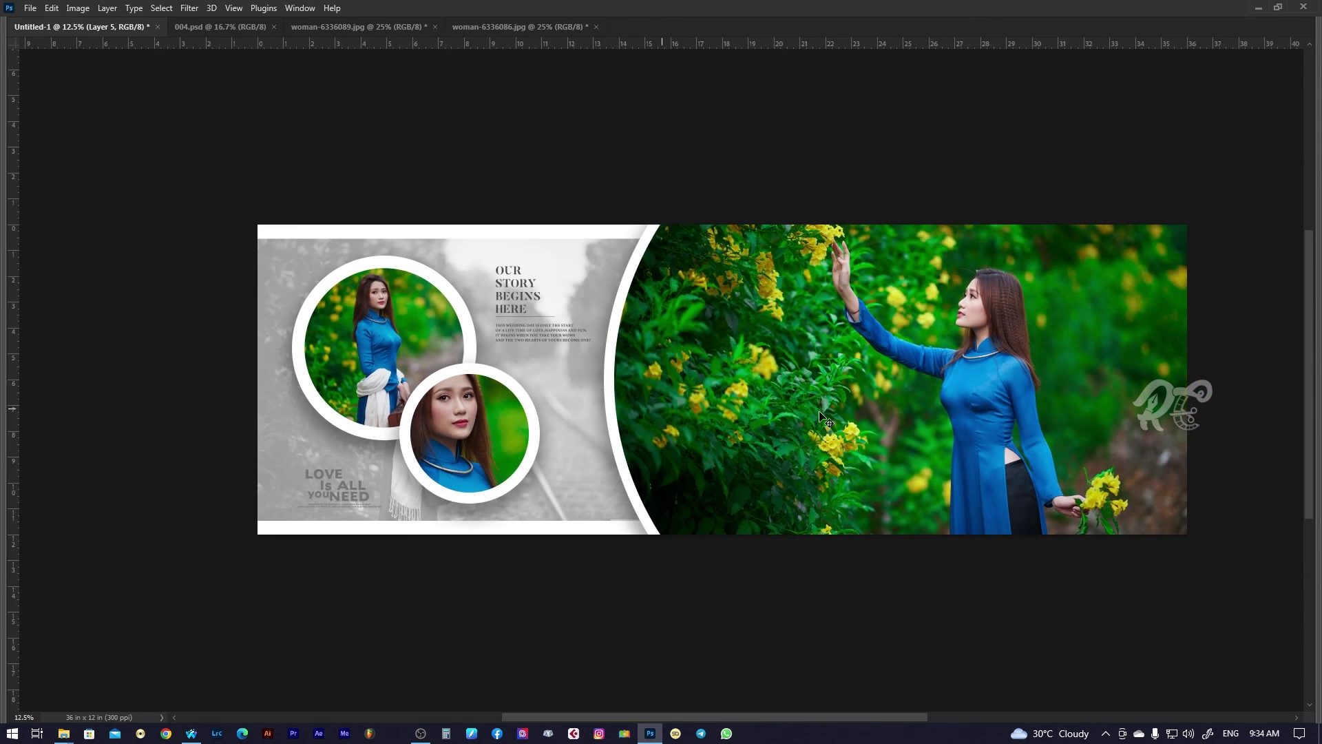
pyautogui.press('f')
pyautogui.press('f')
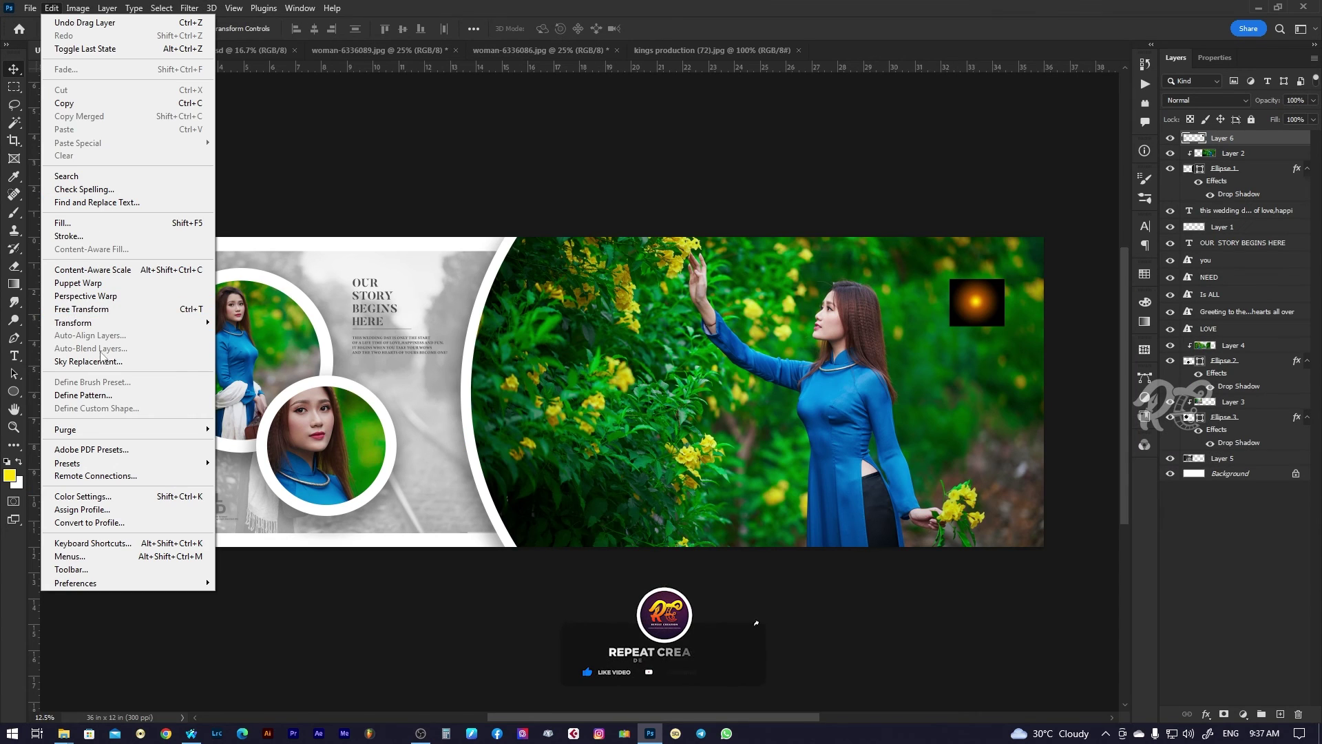
# Enlarge the orange glow, blend it in Screen mode, and move it to the photo's upper left.
pyautogui.click(98, 310)
pyautogui.moveTo(950, 326); pyautogui.dragTo(475, 544)
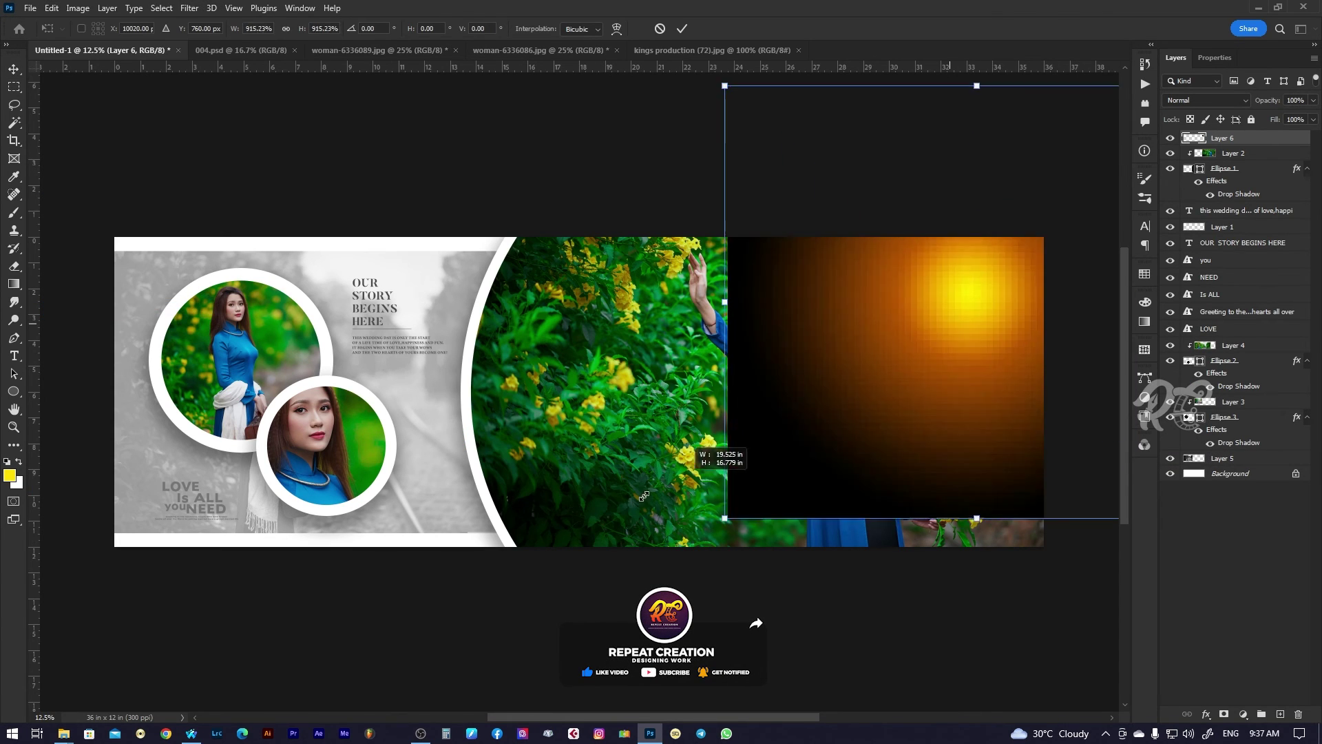
pyautogui.press('Return')
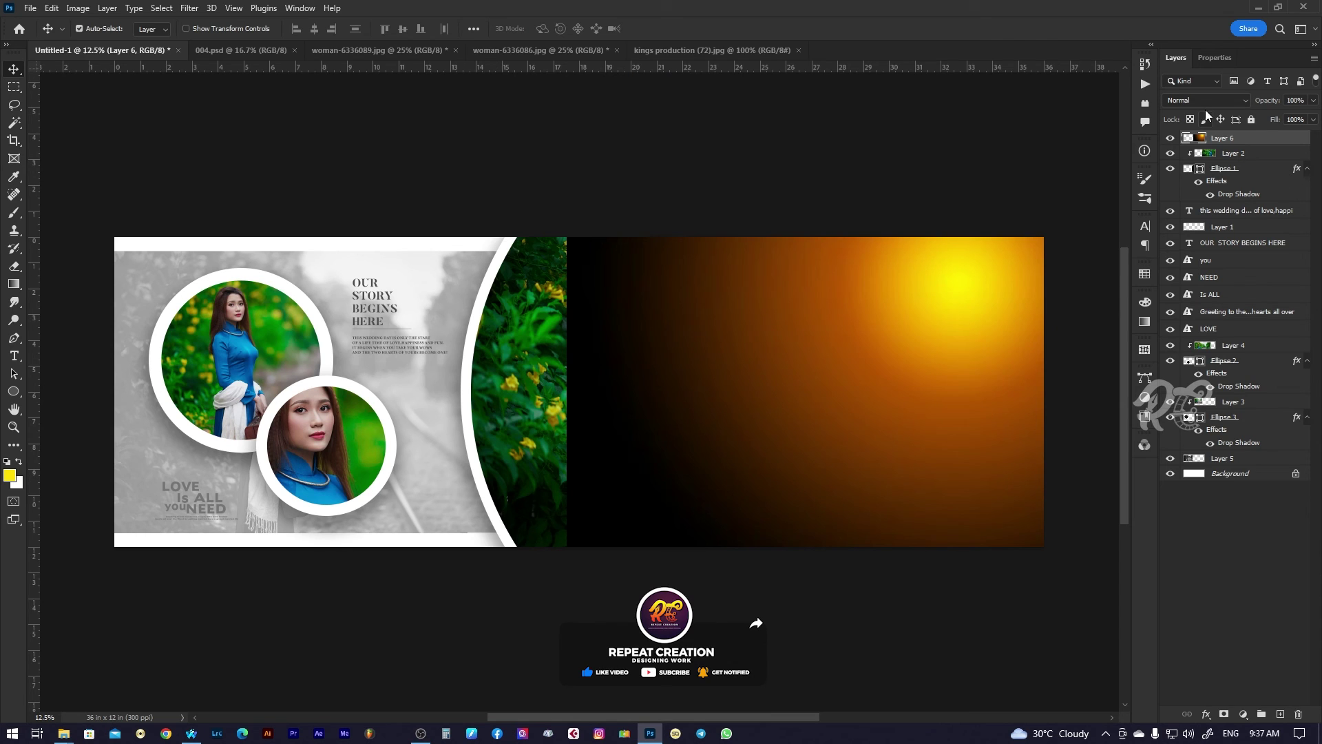
pyautogui.click(1205, 102)
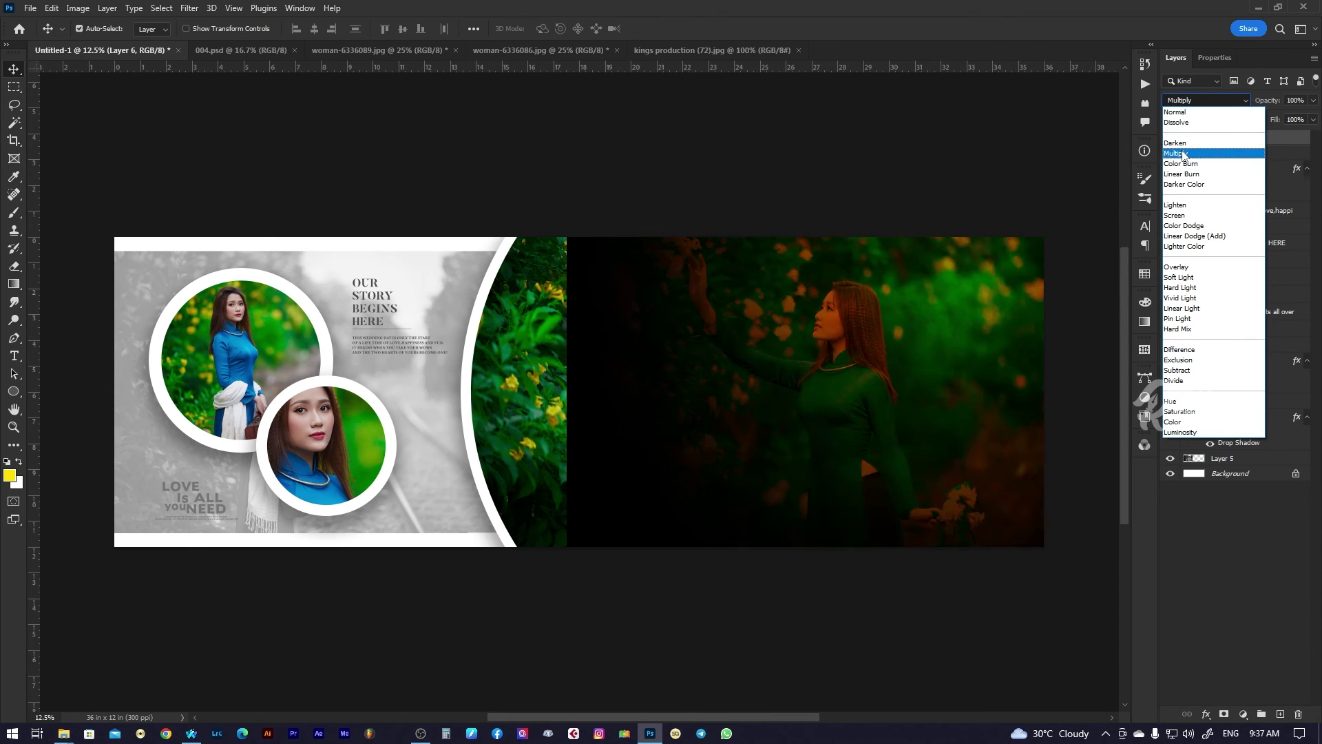
pyautogui.click(1176, 216)
pyautogui.moveTo(998, 303)
pyautogui.mouseDown()
pyautogui.moveTo(958, 171)
pyautogui.moveTo(978, 211)
pyautogui.moveTo(526, 248)
pyautogui.mouseUp()
# Darken the glow's midtones with Levels at 0.56 and duplicate it toward the top right.
pyautogui.click(53, 7)
pyautogui.moveTo(77, 8)
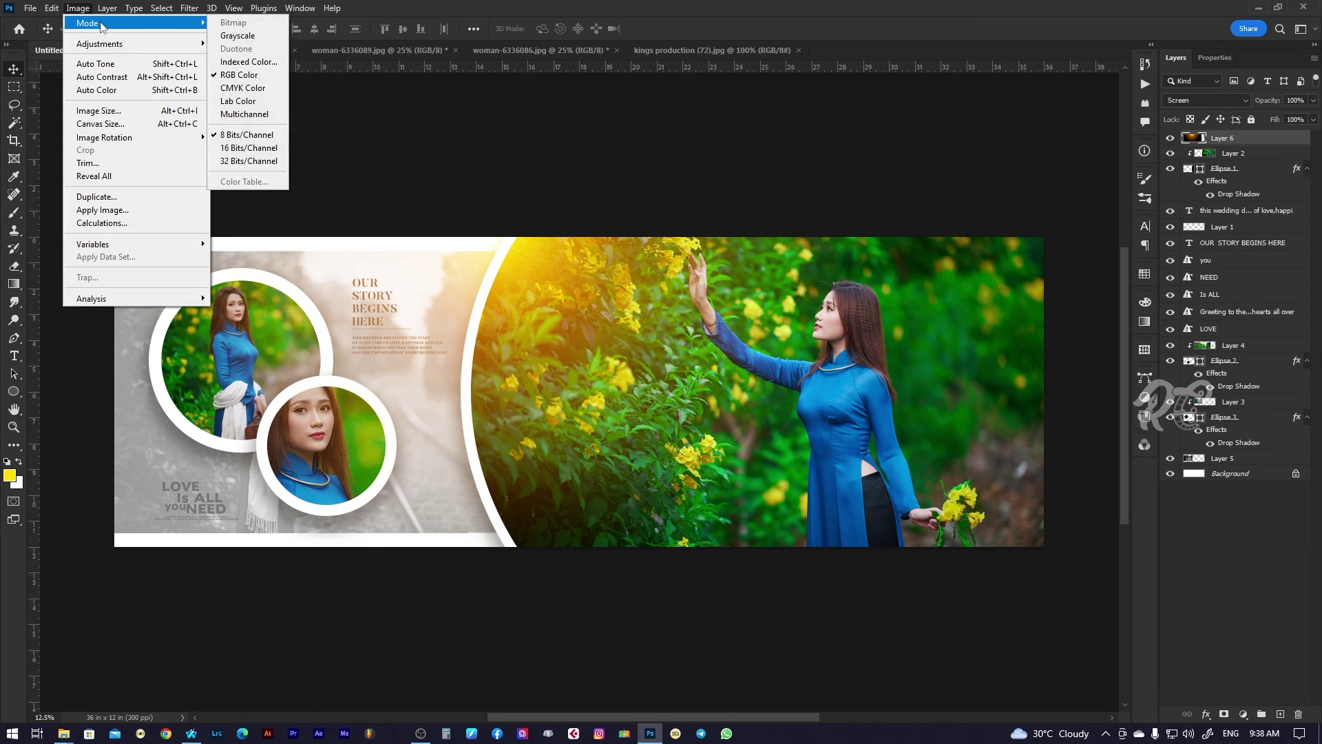
pyautogui.moveTo(101, 44)
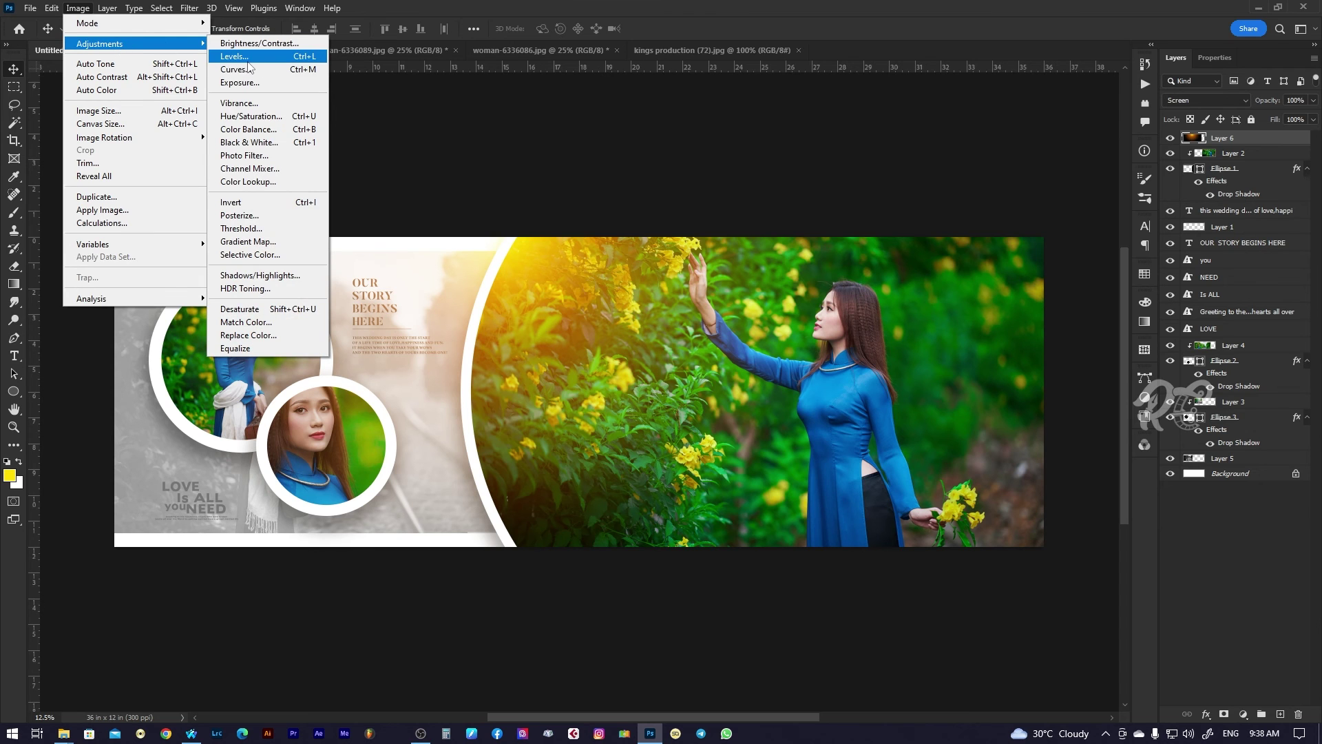
pyautogui.click(237, 56)
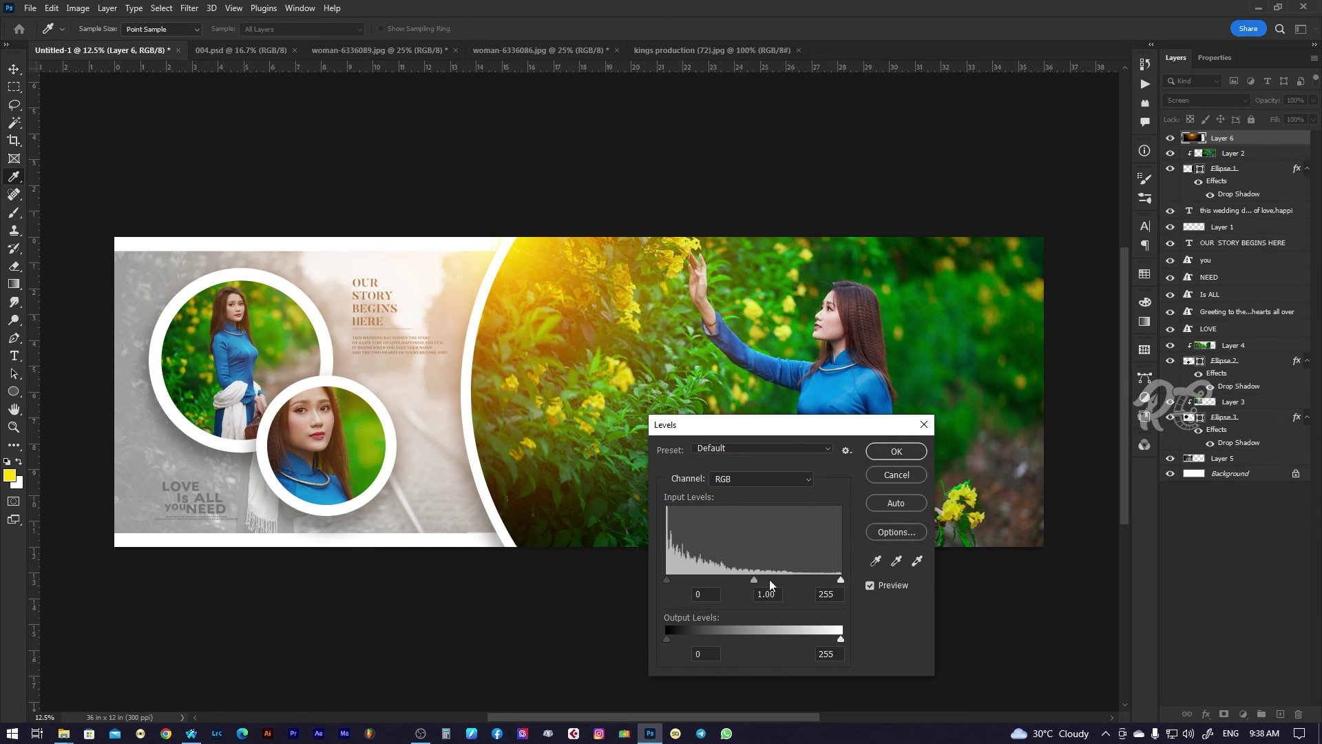
pyautogui.moveTo(770, 581); pyautogui.dragTo(787, 586)
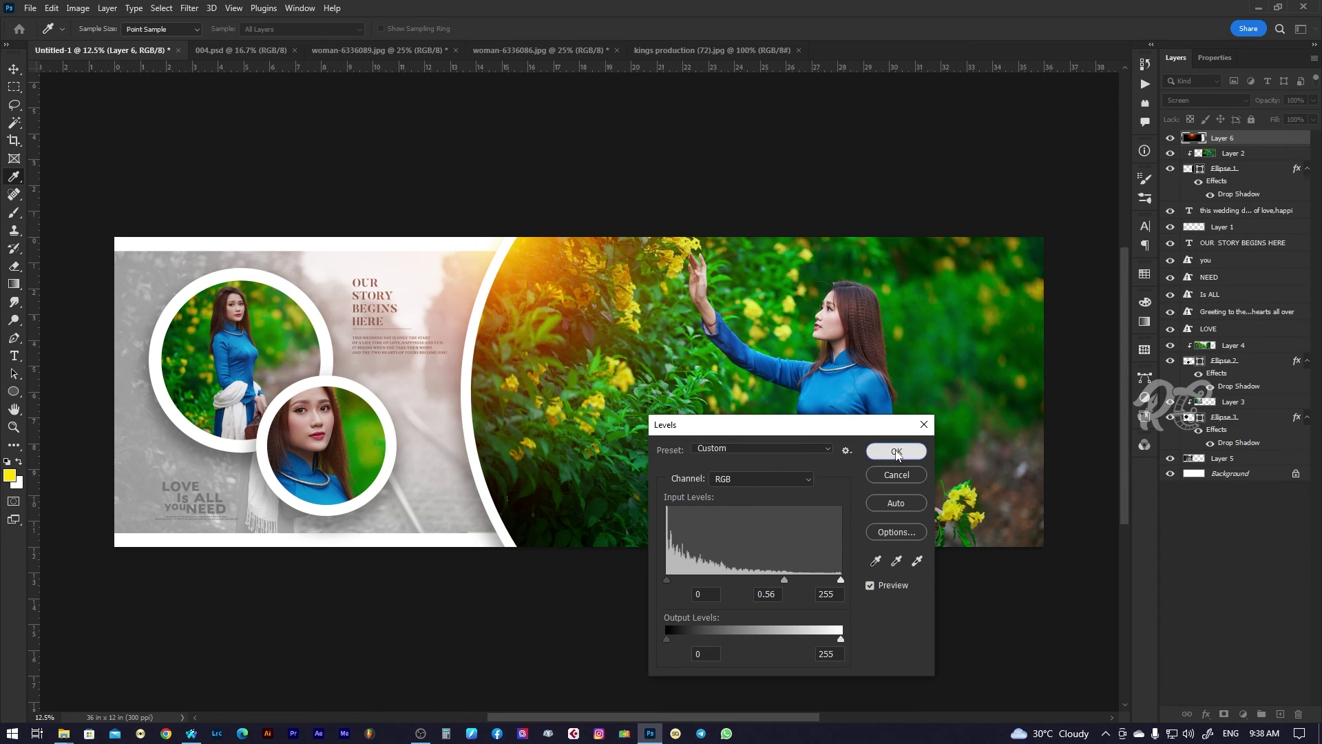
pyautogui.click(899, 475)
pyautogui.press('v')
pyautogui.moveTo(489, 249)
pyautogui.mouseDown()
pyautogui.moveTo(1036, 252)
pyautogui.moveTo(986, 291)
pyautogui.moveTo(965, 243)
pyautogui.mouseUp()
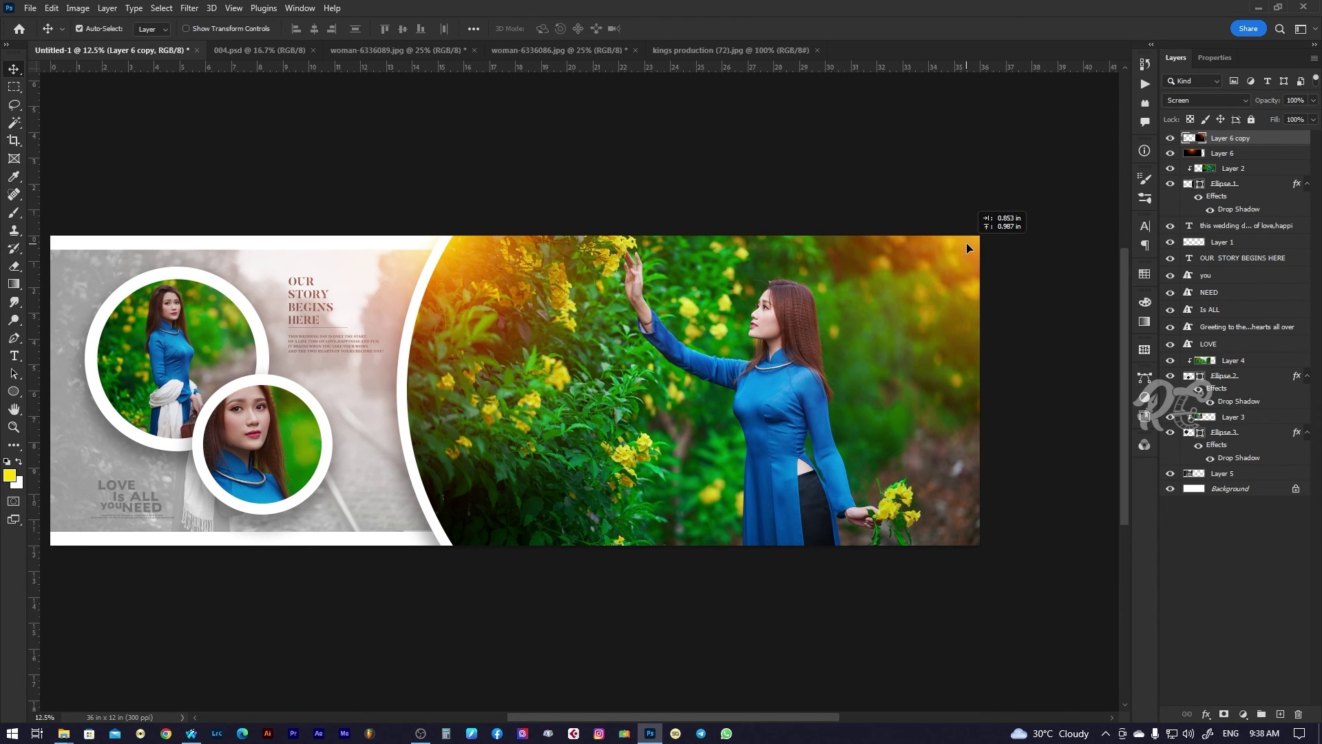
# Slide the glow copy along the top edge and set its Hue/Saturation hue to +24.
pyautogui.moveTo(965, 242)
pyautogui.mouseDown()
pyautogui.moveTo(1112, 208)
pyautogui.moveTo(988, 176)
pyautogui.mouseUp()
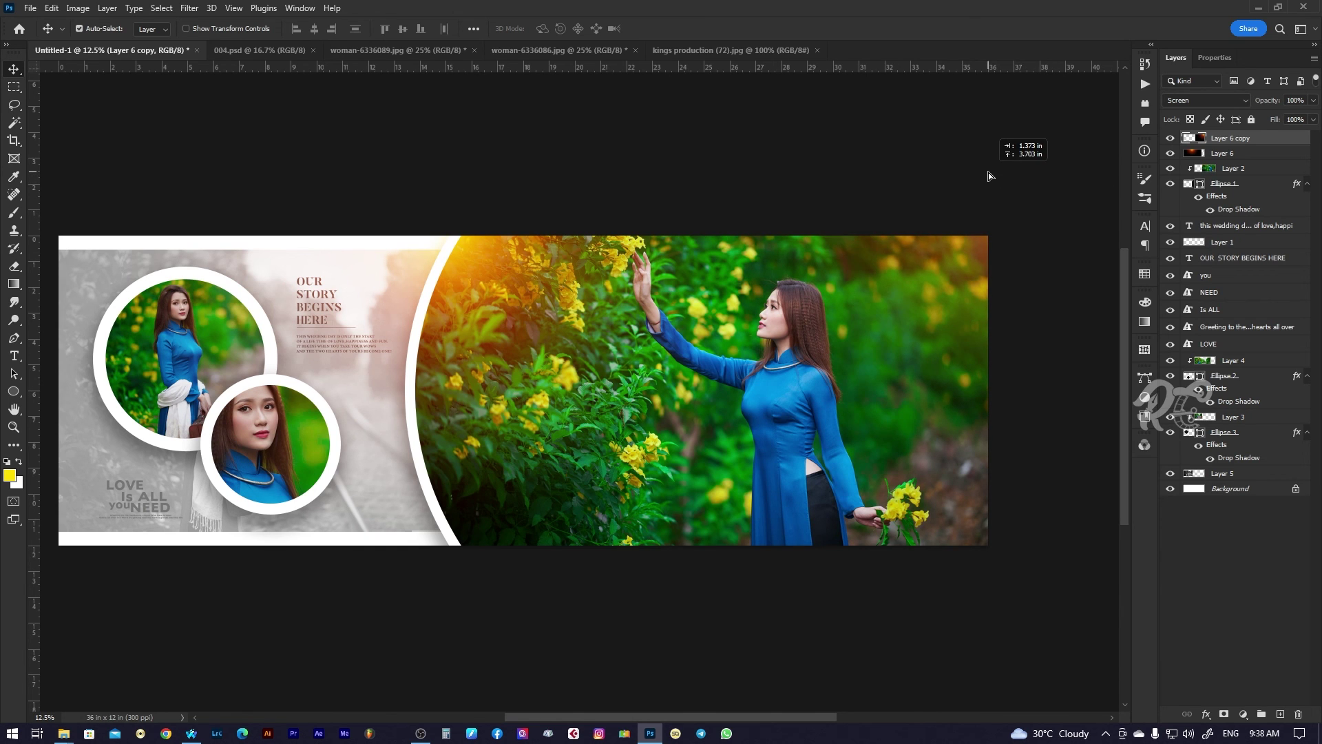
pyautogui.moveTo(988, 175); pyautogui.dragTo(989, 176)
pyautogui.click(71, 8)
pyautogui.moveTo(99, 43)
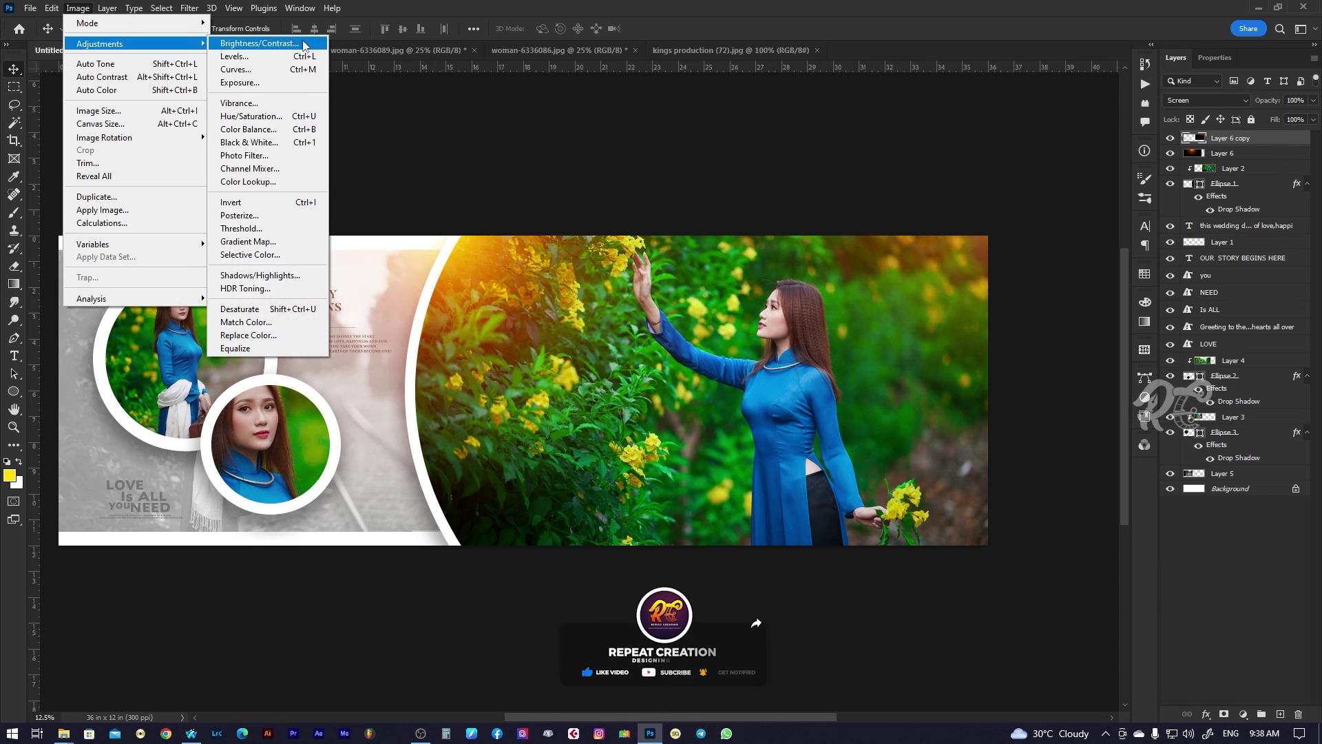
pyautogui.click(249, 116)
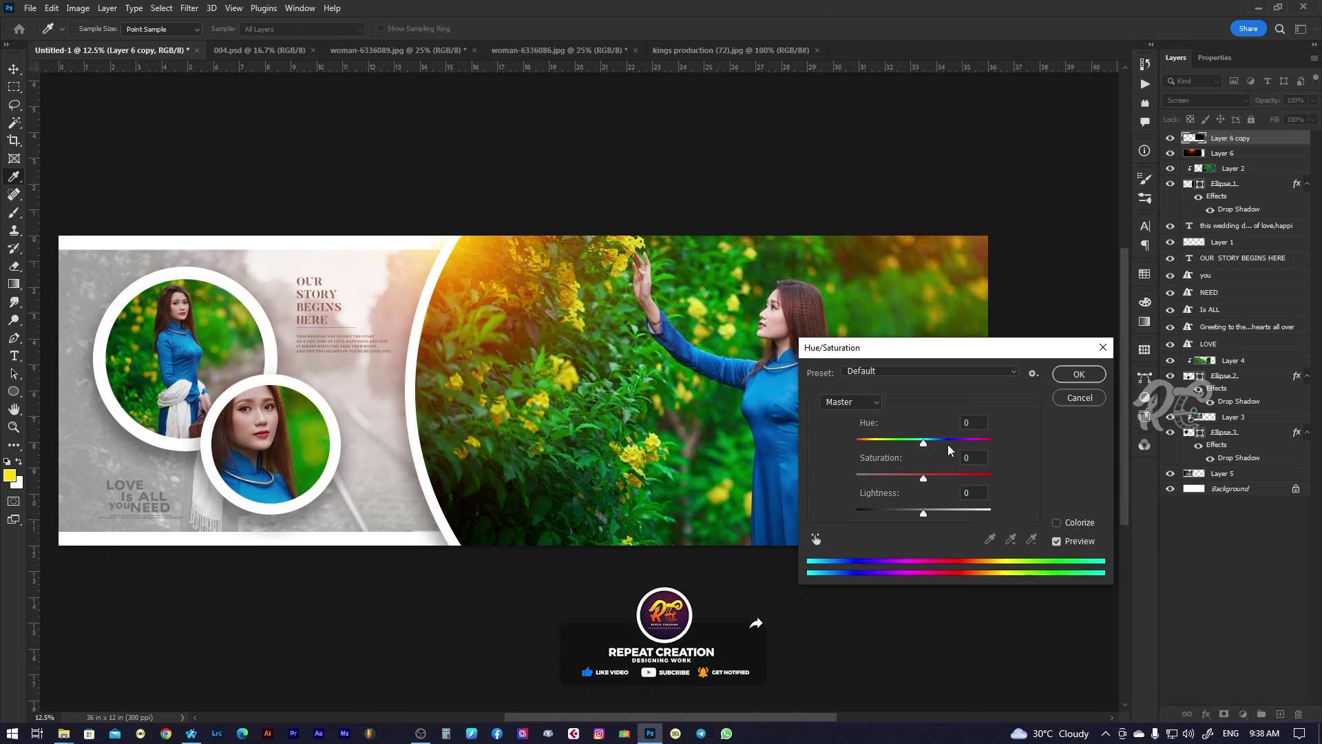
pyautogui.moveTo(925, 446); pyautogui.dragTo(942, 443)
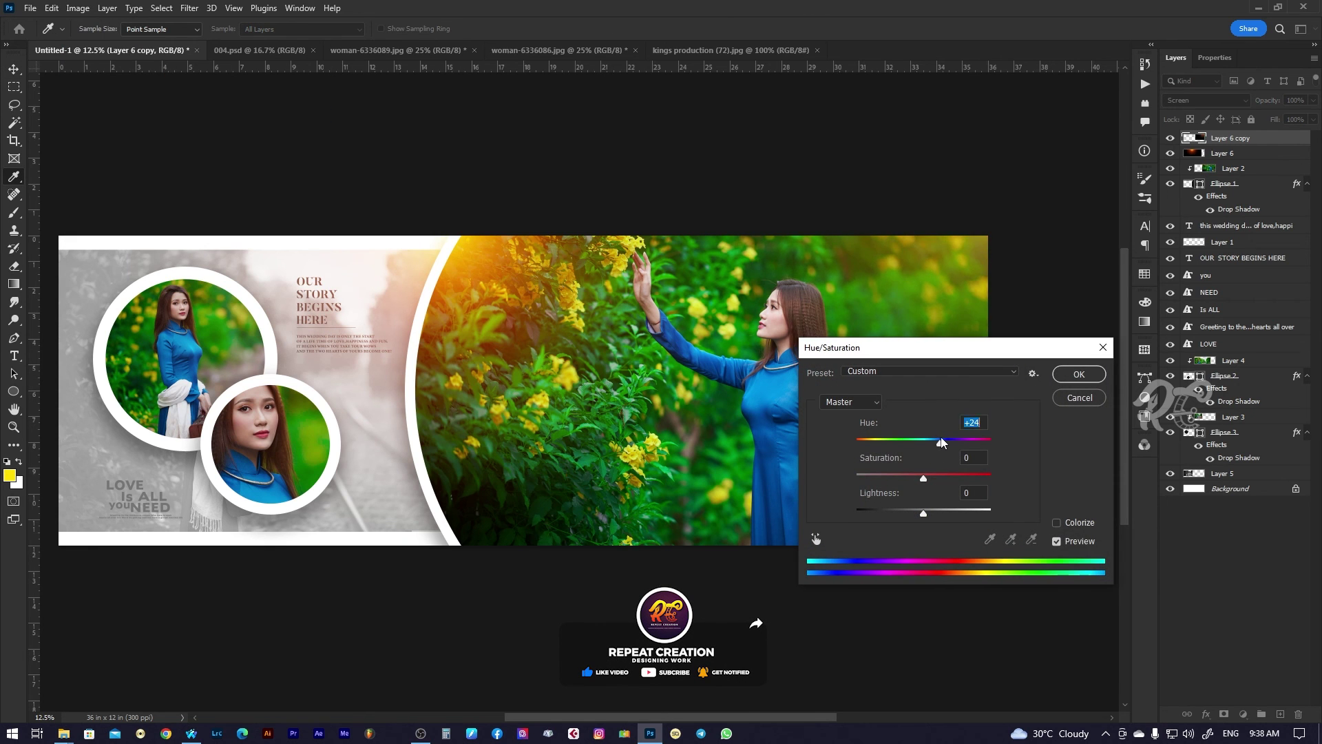
pyautogui.click(1065, 376)
pyautogui.press('Tab')
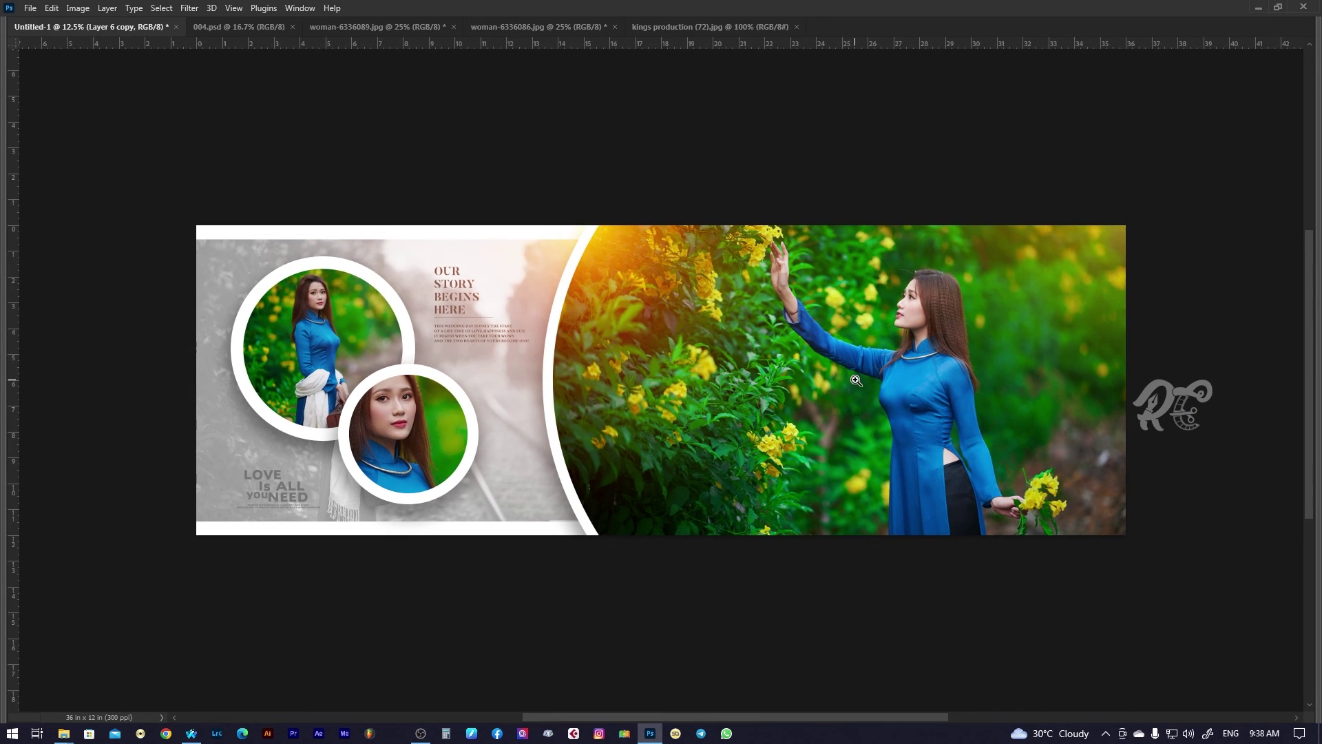
pyautogui.keyDown('ctrl'); pyautogui.click(835, 375); pyautogui.keyUp('ctrl')
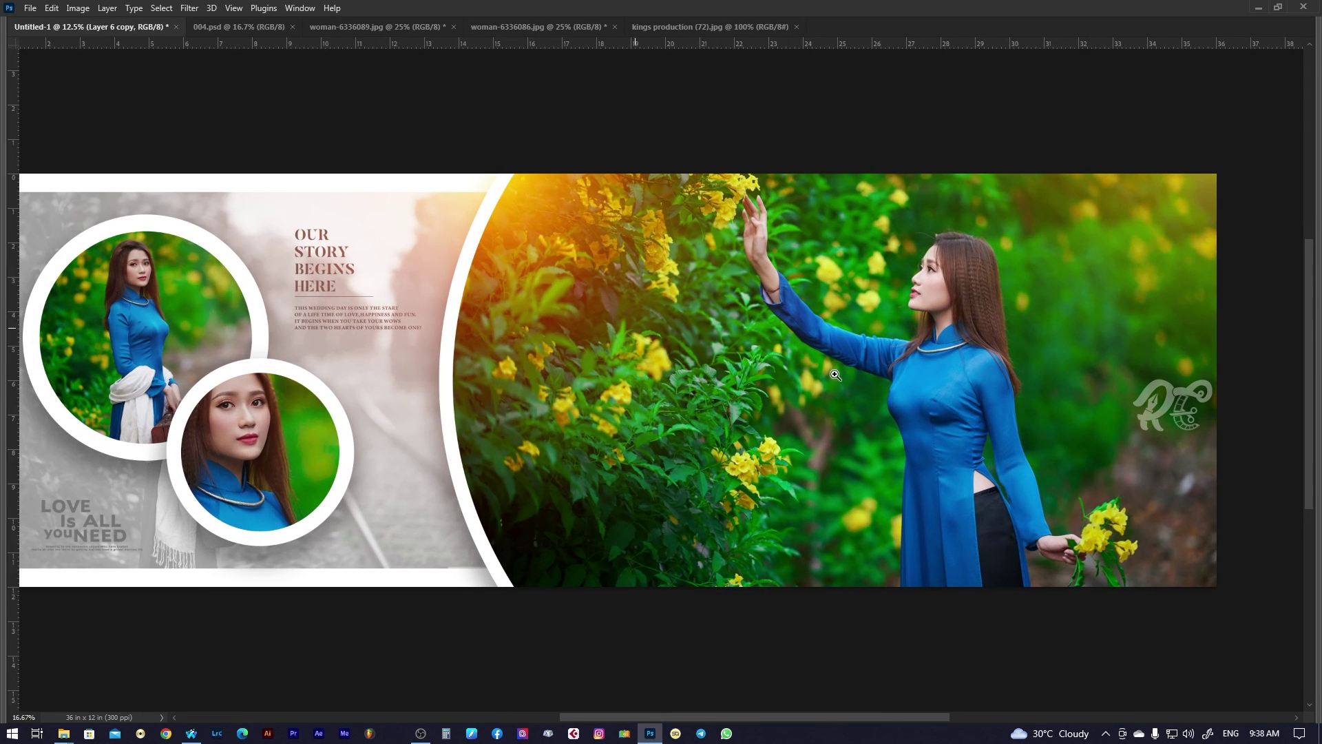
pyautogui.keyDown('alt'); pyautogui.click(864, 352); pyautogui.keyUp('alt')
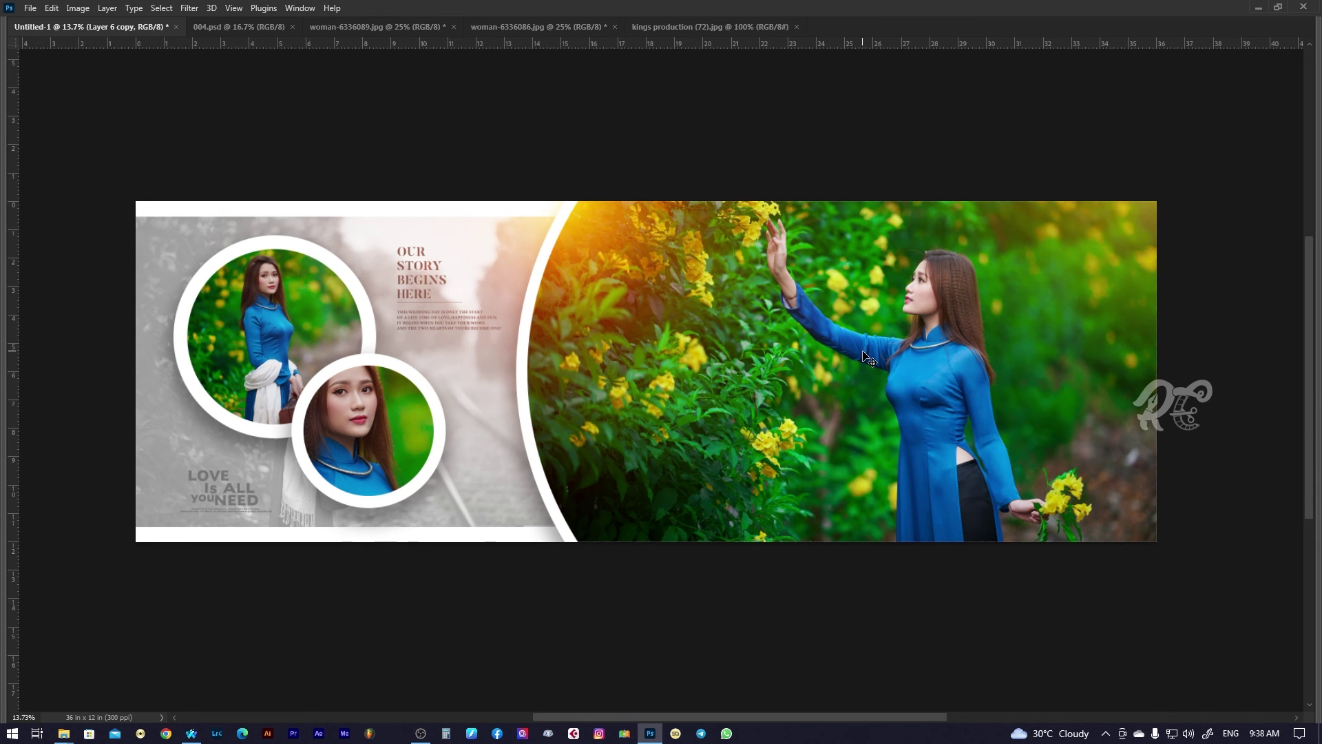
pyautogui.press('Tab')
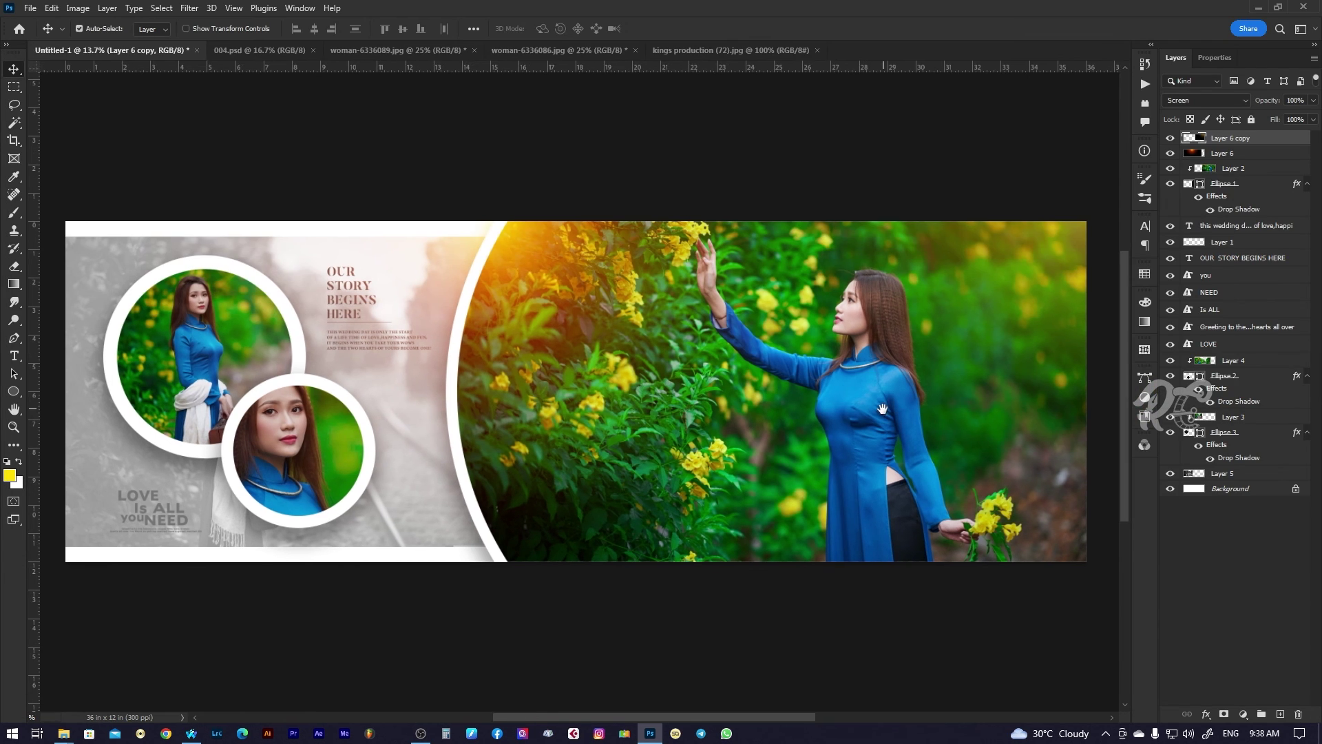